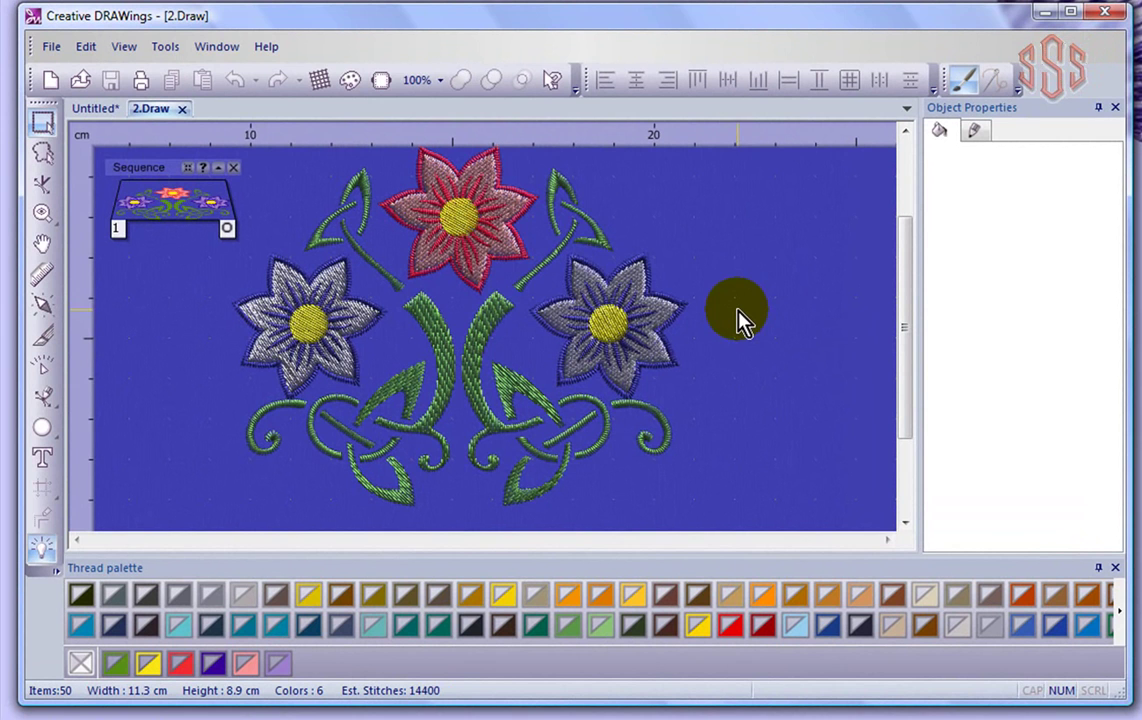
Magnify the flower on the design's right side, and fit the whole design back in view with Zoom all.
{"action": "left_click", "coordinate": [43, 213]}
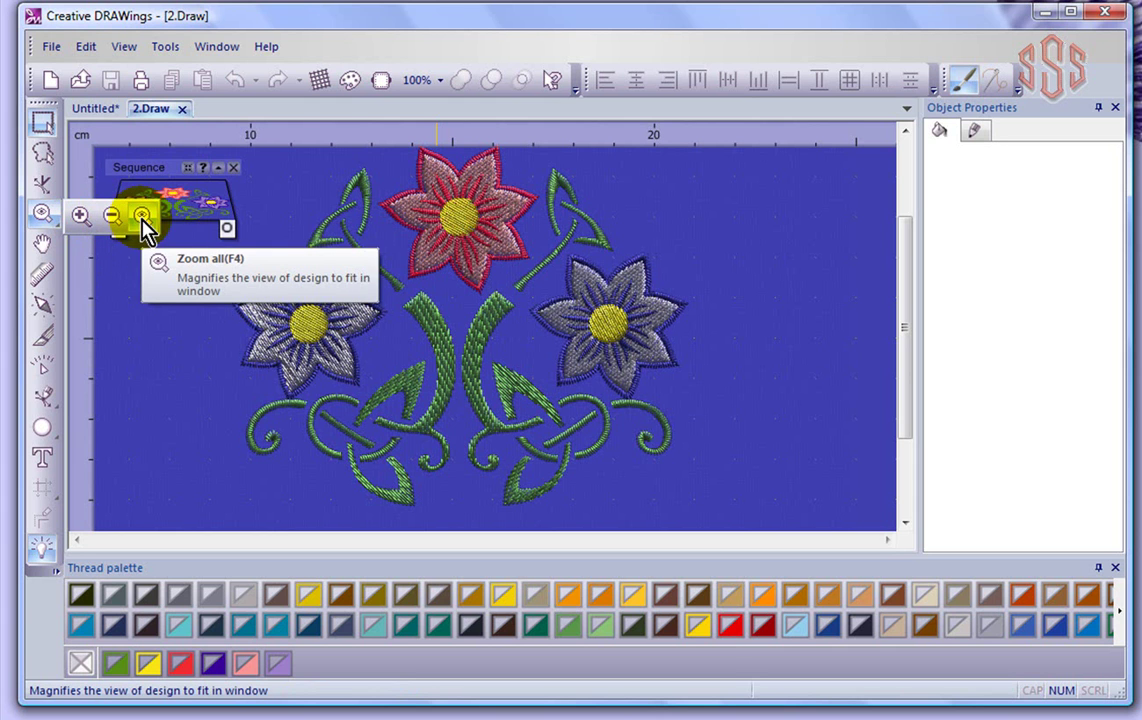
{"action": "left_click", "coordinate": [80, 215]}
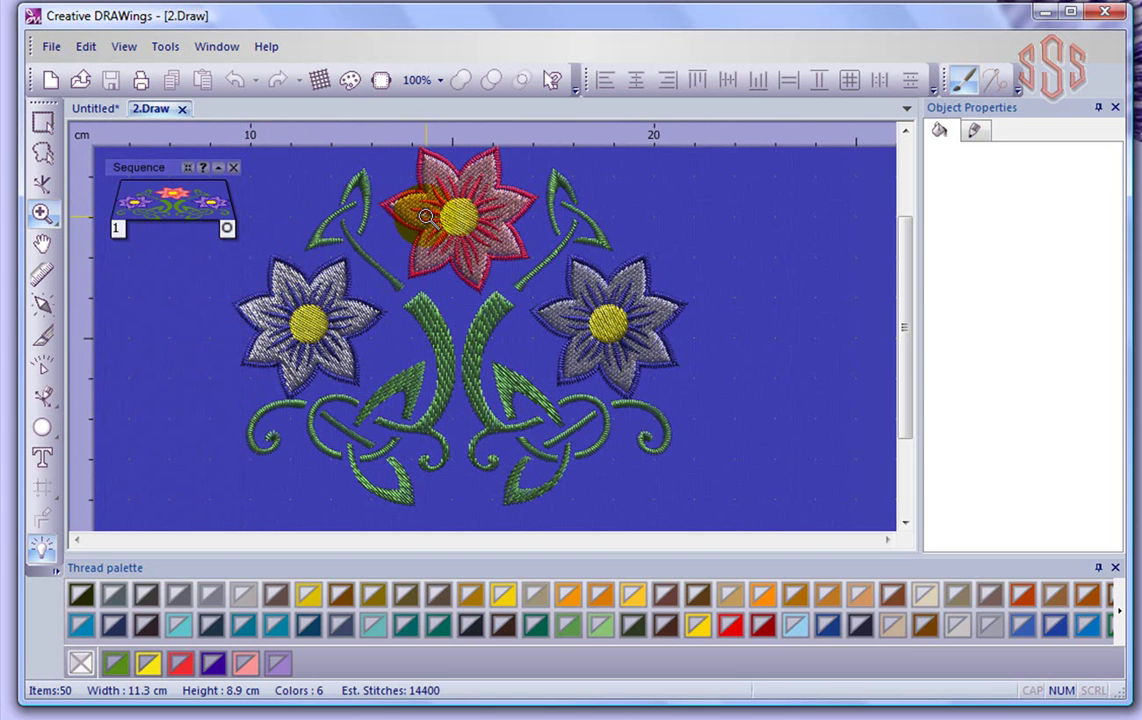
{"action": "left_click_drag", "start_coordinate": [579, 296], "coordinate": [694, 403]}
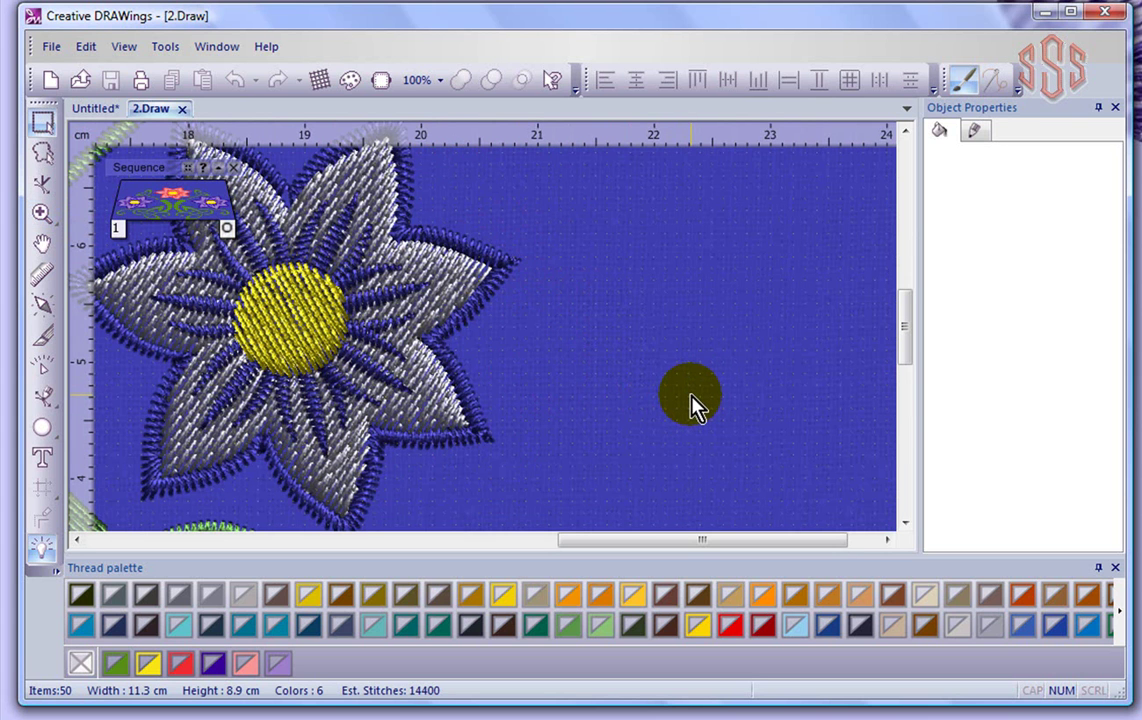
{"action": "left_click", "coordinate": [39, 215]}
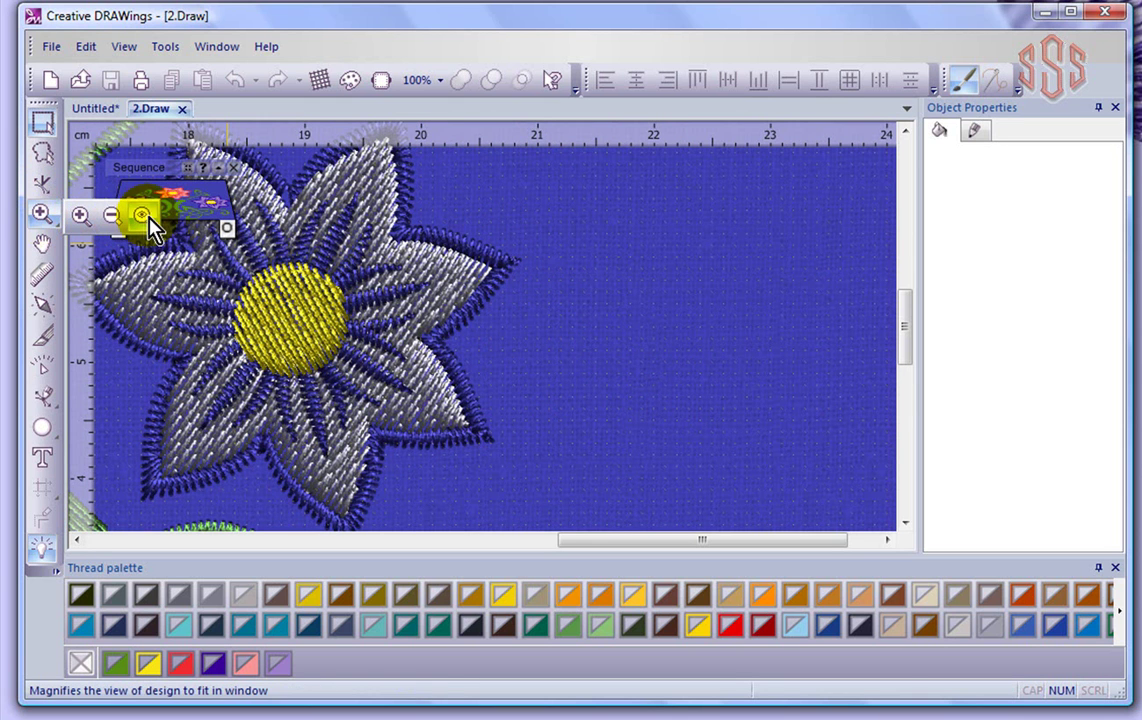
{"action": "left_click", "coordinate": [145, 218]}
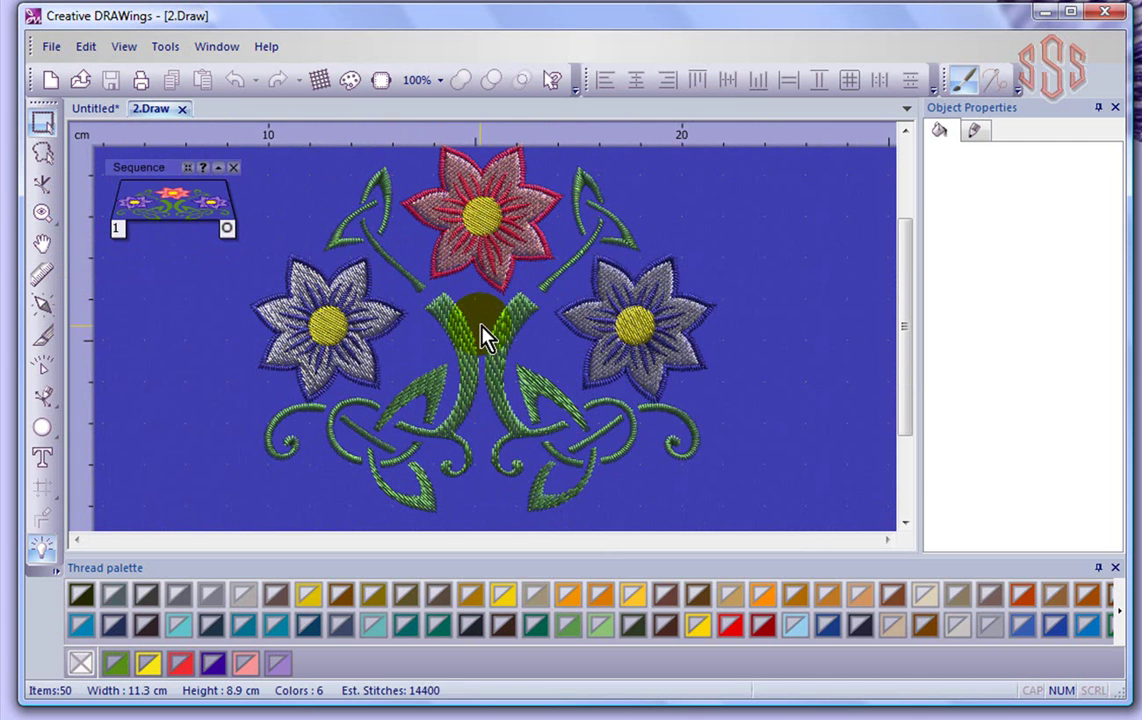
Zoom the view out and in around the green stems, ending on a close-up of their stitches.
{"action": "scroll", "coordinate": [482, 325], "scroll_direction": "down", "scroll_amount": 4}
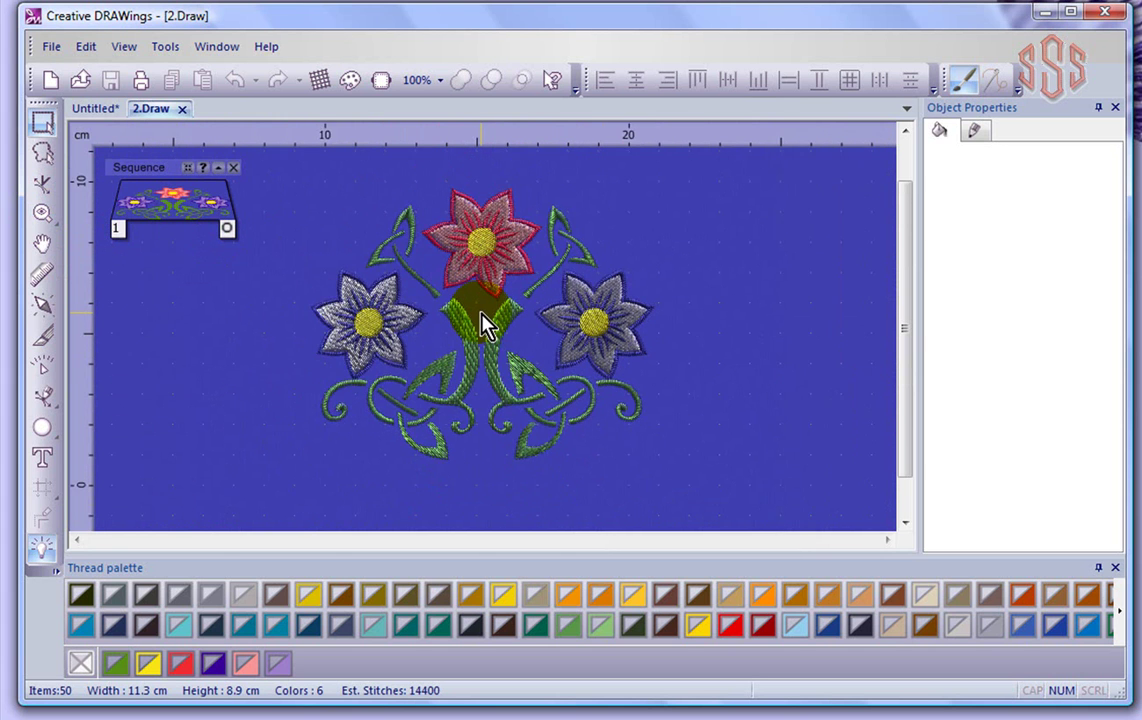
{"action": "scroll", "coordinate": [482, 325], "scroll_direction": "down", "scroll_amount": 1}
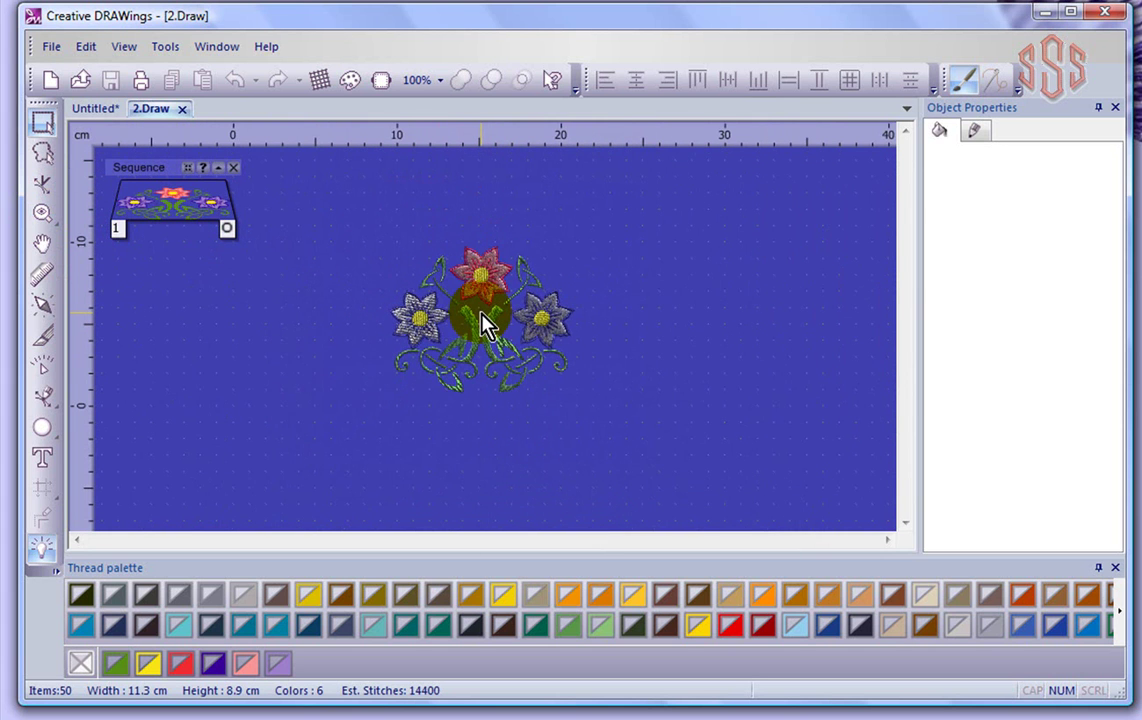
{"action": "scroll", "coordinate": [482, 322], "scroll_direction": "up", "scroll_amount": 10}
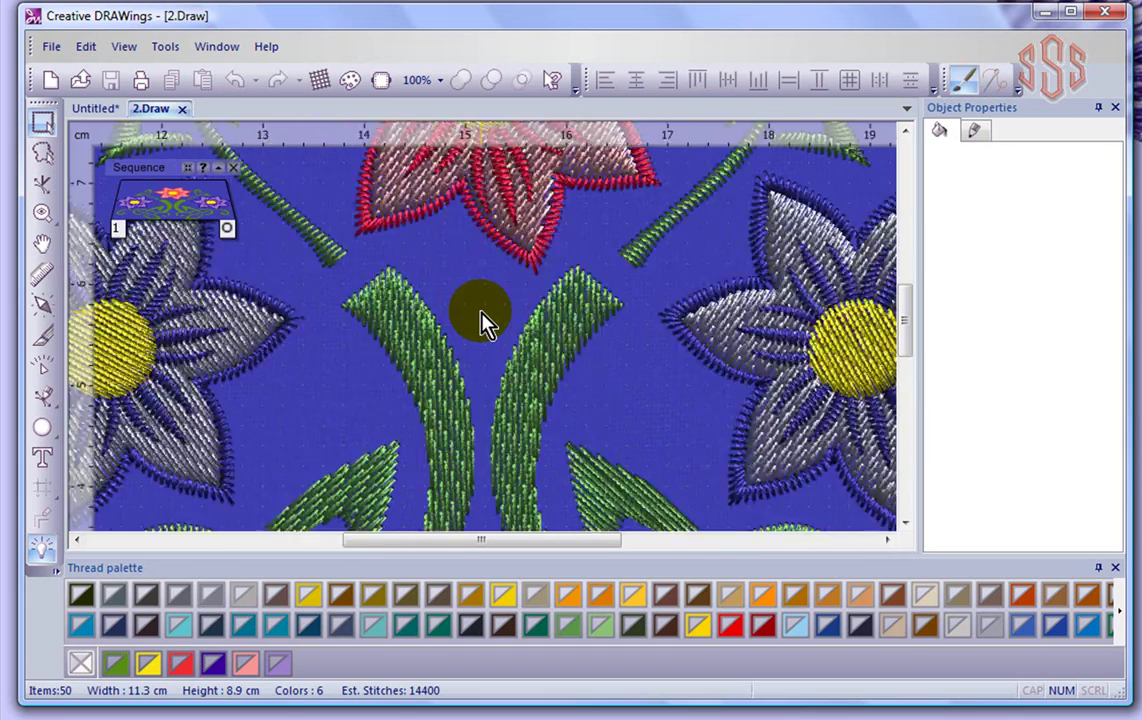
{"action": "scroll", "coordinate": [482, 318], "scroll_direction": "down", "scroll_amount": 8}
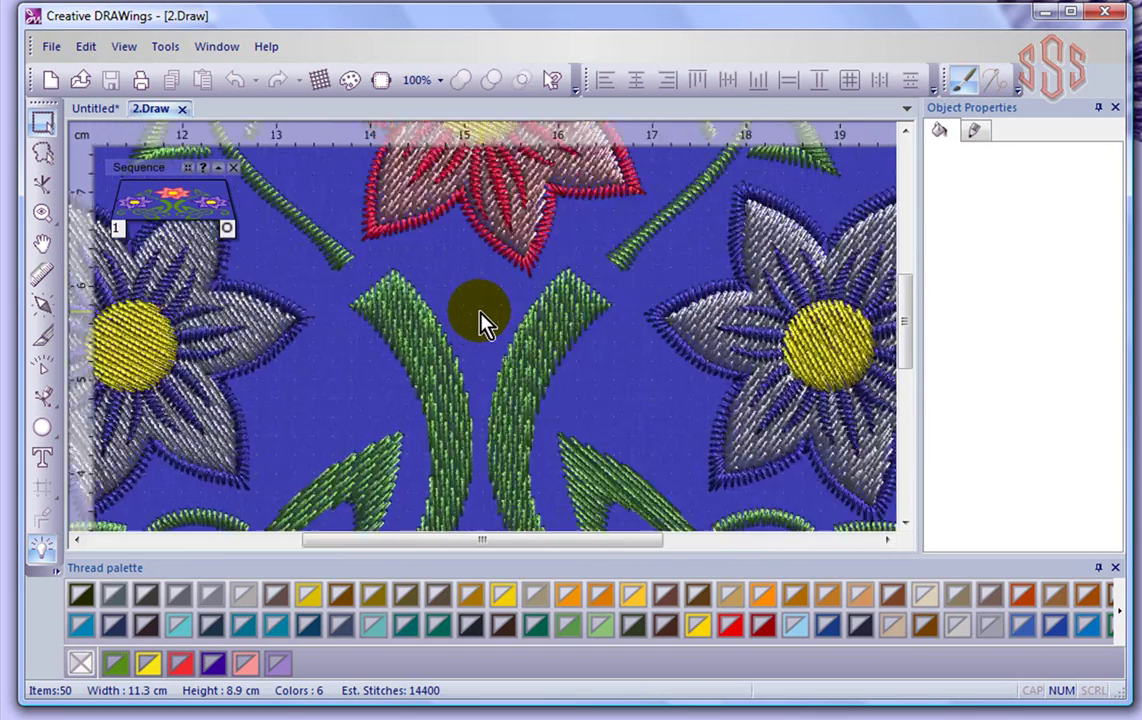
{"action": "scroll", "coordinate": [482, 322], "scroll_direction": "down", "scroll_amount": 1}
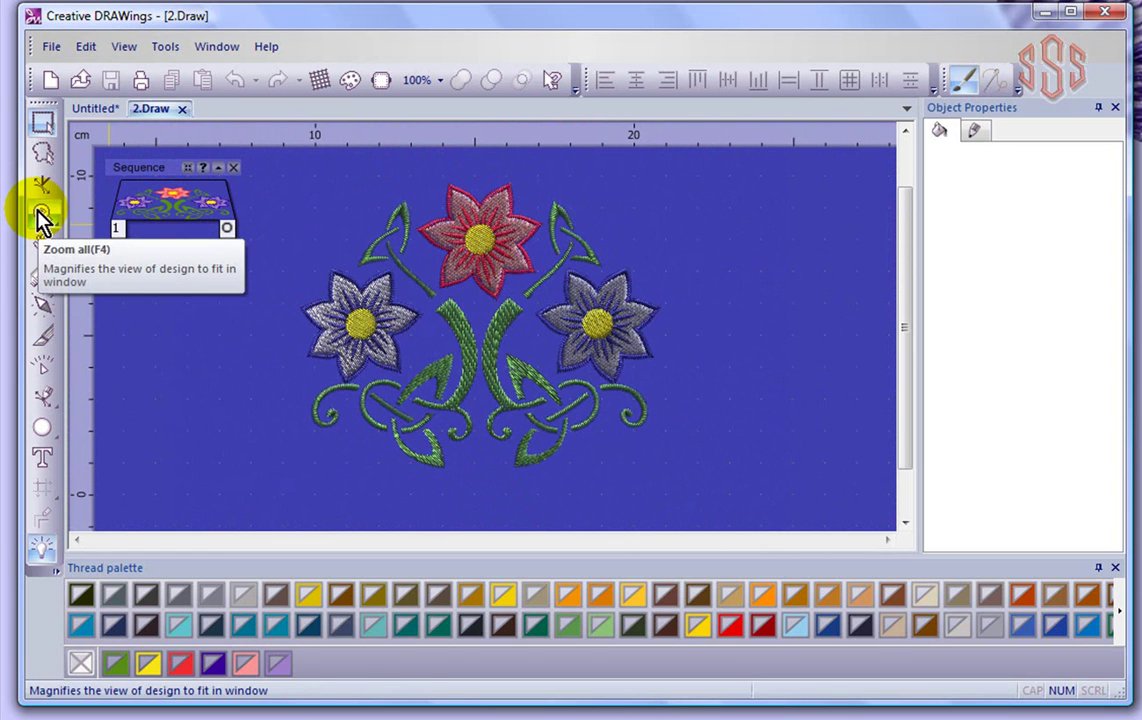
{"action": "scroll", "coordinate": [479, 311], "scroll_direction": "up", "scroll_amount": 5}
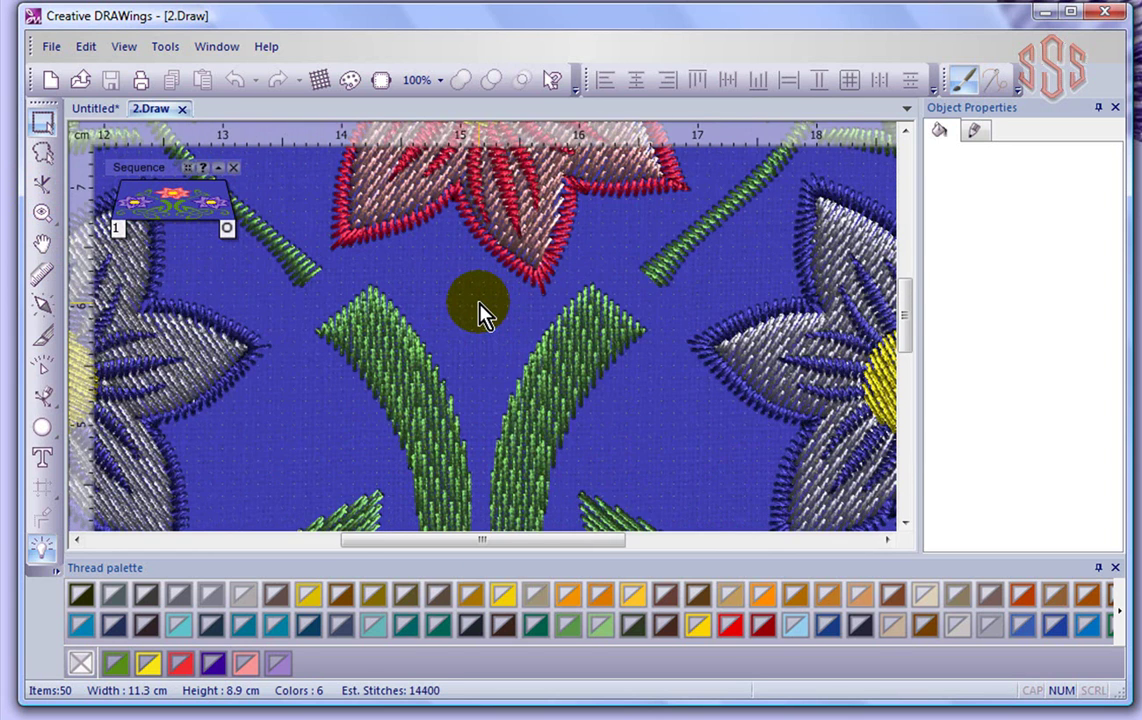
{"action": "scroll", "coordinate": [480, 313], "scroll_direction": "up", "scroll_amount": 1}
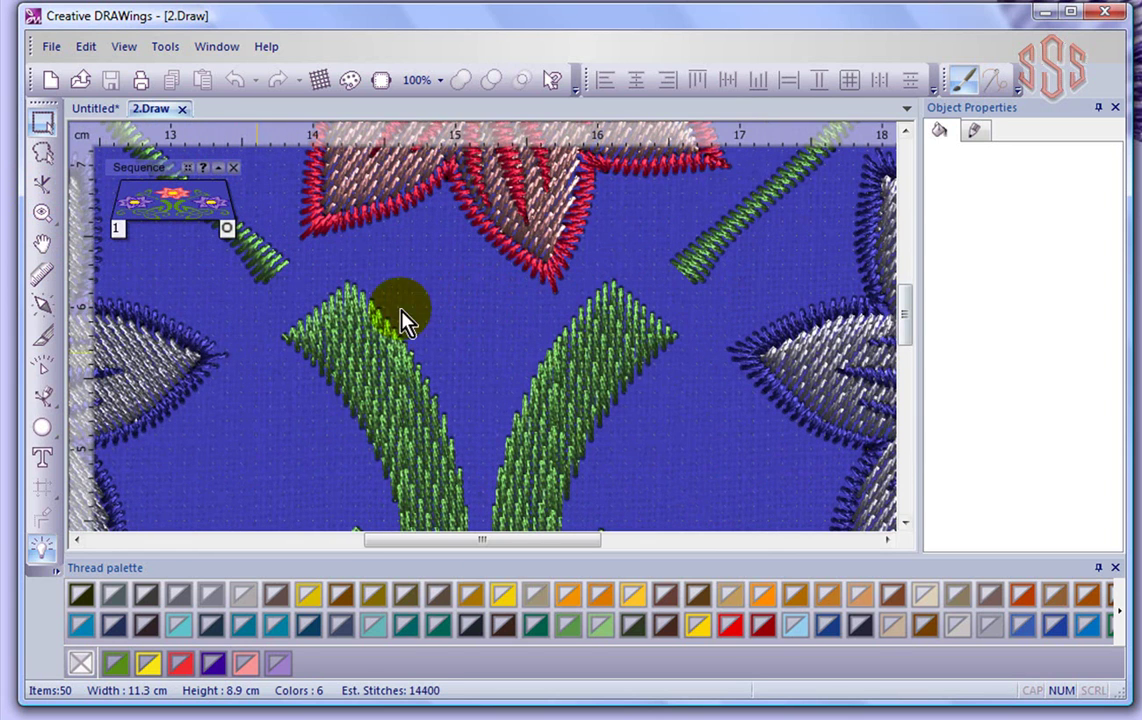
Pan the magnified view across the design, from the right-hand flower to the left-hand flower.
{"action": "left_click_drag", "start_coordinate": [581, 548], "coordinate": [637, 541]}
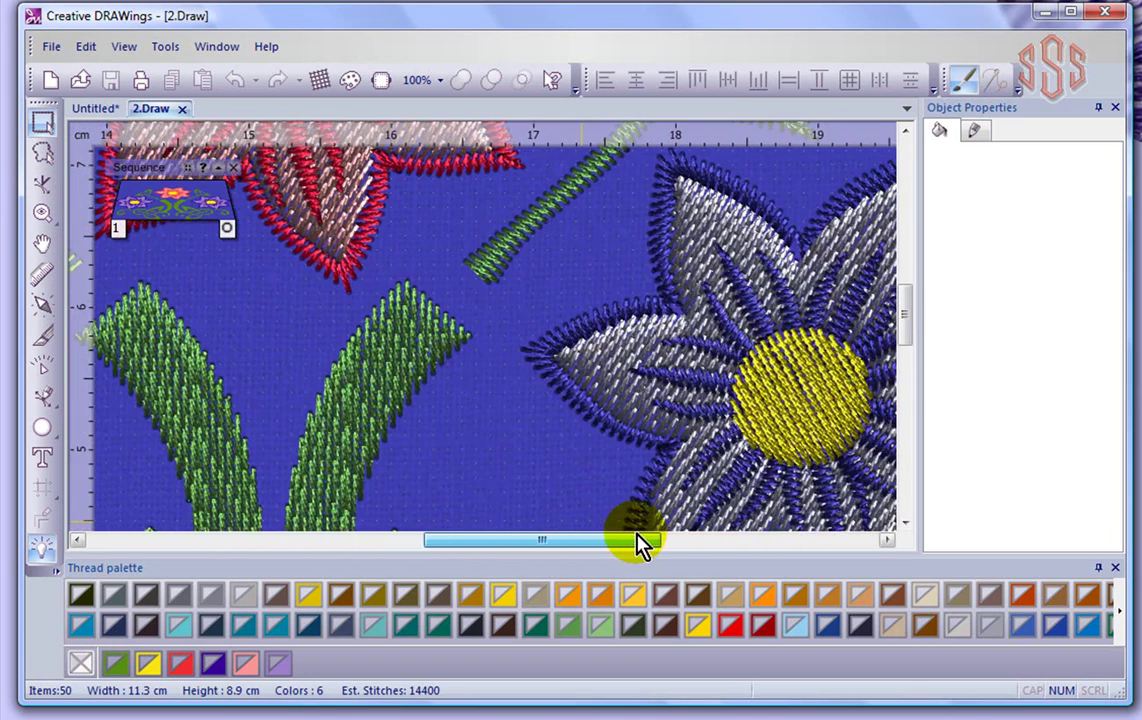
{"action": "left_click", "coordinate": [42, 245]}
{"action": "left_click_drag", "start_coordinate": [607, 296], "coordinate": [273, 295]}
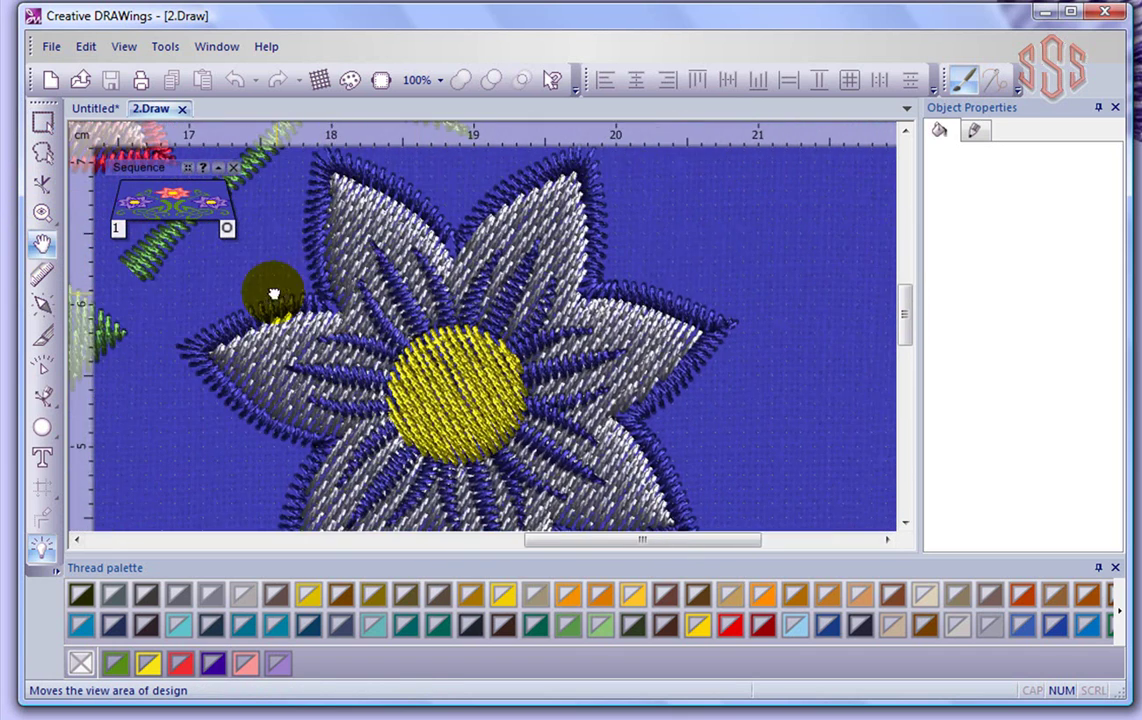
{"action": "left_click_drag", "start_coordinate": [742, 242], "coordinate": [897, 156]}
{"action": "left_click_drag", "start_coordinate": [288, 419], "coordinate": [701, 395]}
{"action": "left_click_drag", "start_coordinate": [275, 287], "coordinate": [469, 336]}
{"action": "left_click", "coordinate": [120, 337]}
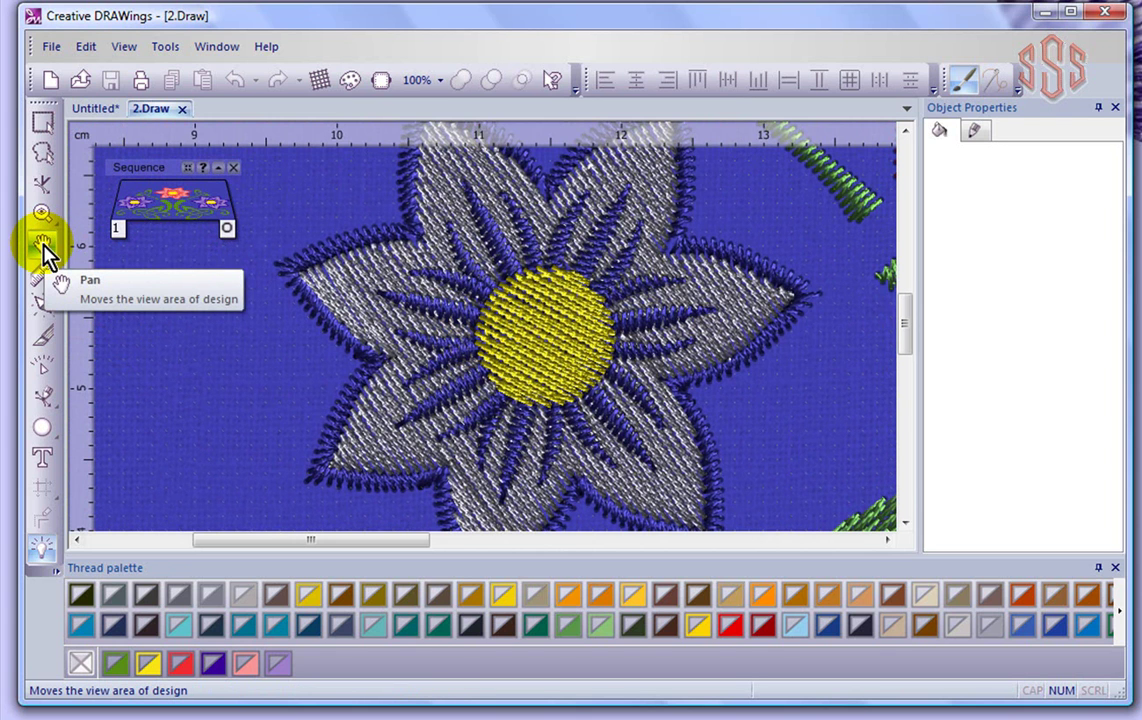
Measure across the left flower's yellow centre in two directions and across the flower's full width, and leave the measuring tool.
{"action": "left_click", "coordinate": [44, 284]}
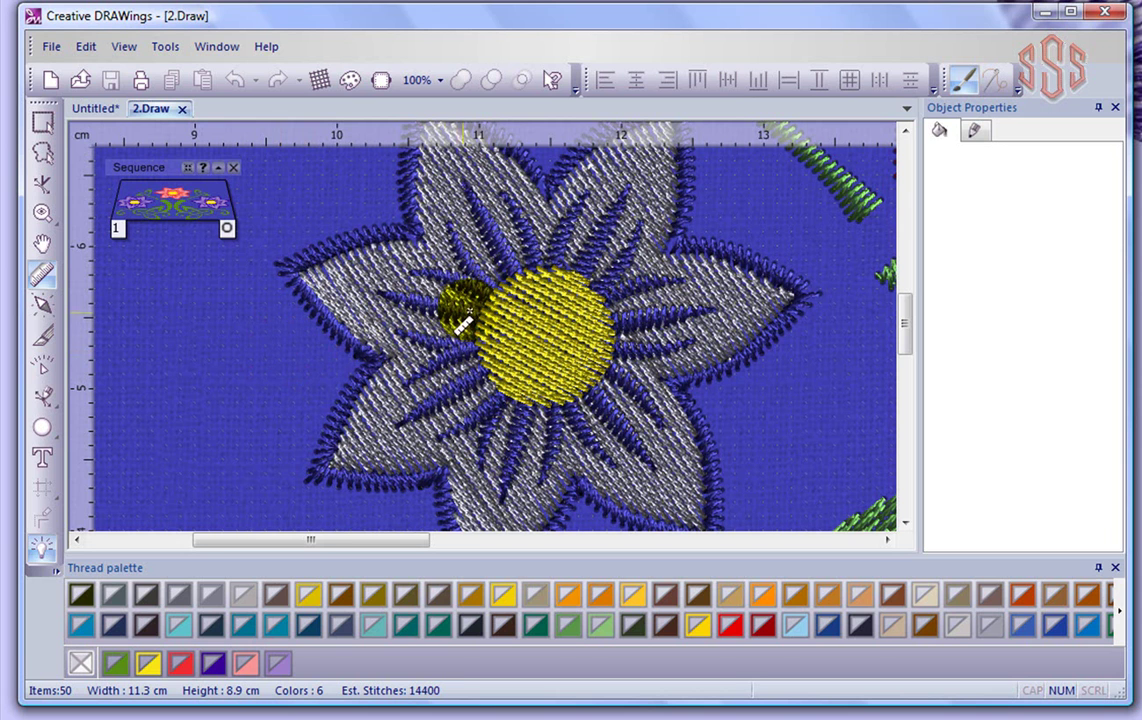
{"action": "left_click_drag", "start_coordinate": [472, 315], "coordinate": [611, 366]}
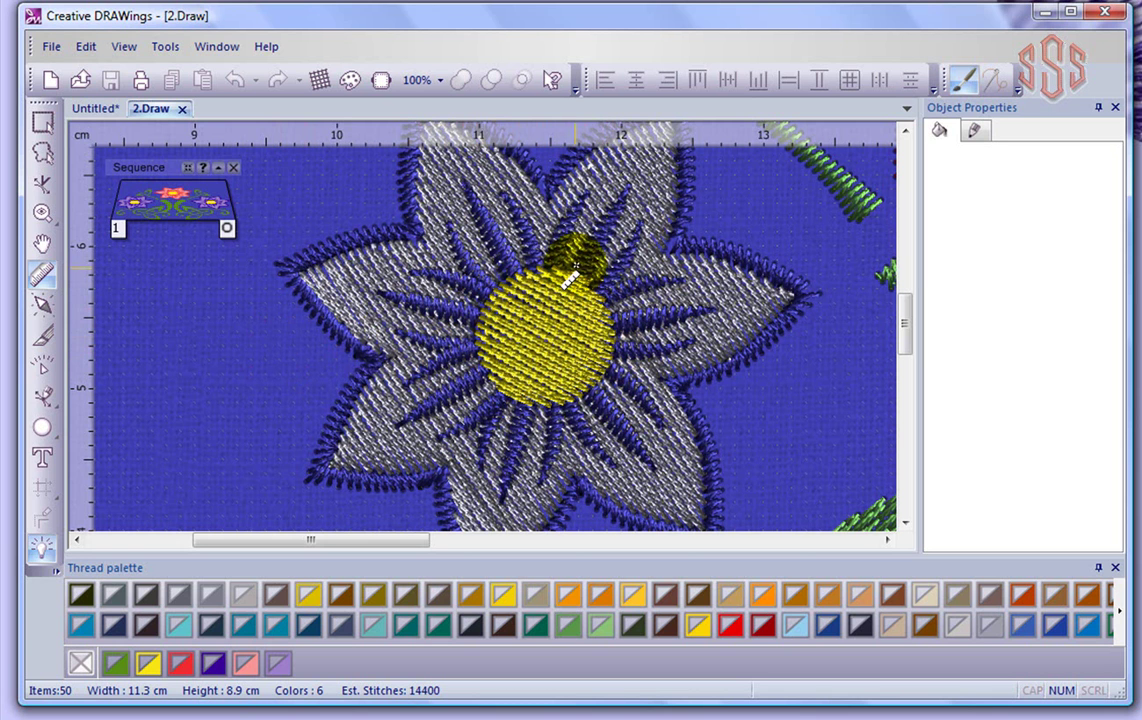
{"action": "left_click_drag", "start_coordinate": [525, 262], "coordinate": [510, 408]}
{"action": "left_click_drag", "start_coordinate": [268, 268], "coordinate": [811, 306]}
{"action": "key", "text": "Escape"}
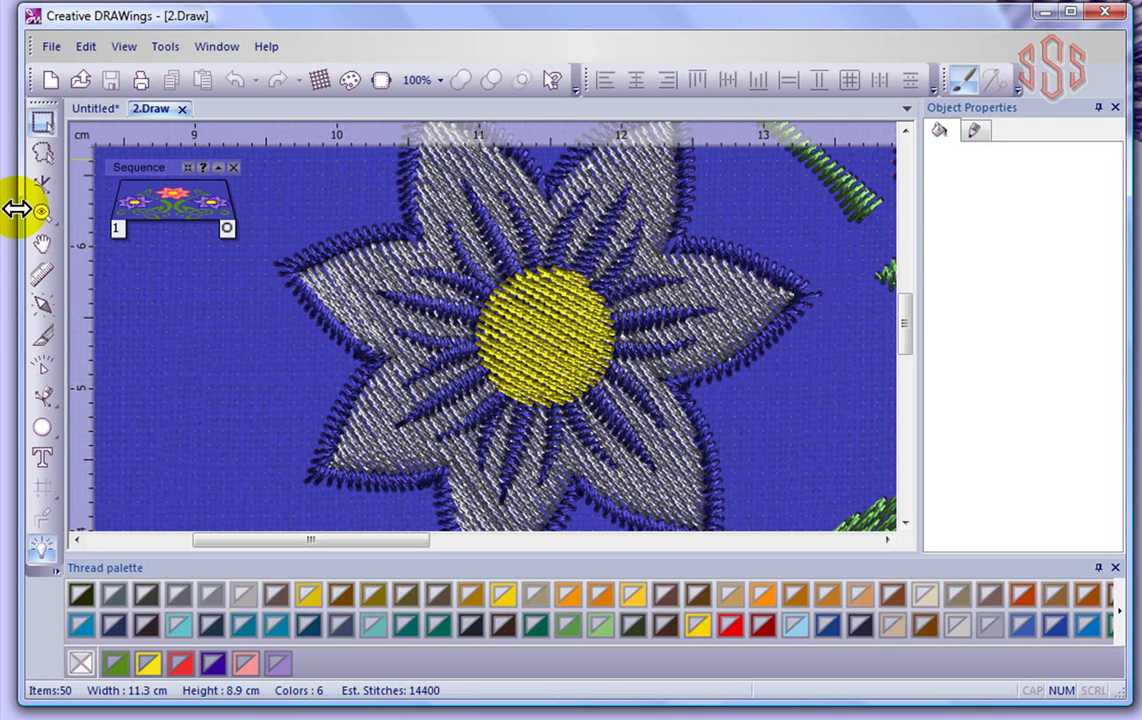
Play the Slow redraw stitching simulation with the whole design in view, and stop it partway through the left flower's outline.
{"action": "left_click", "coordinate": [41, 368]}
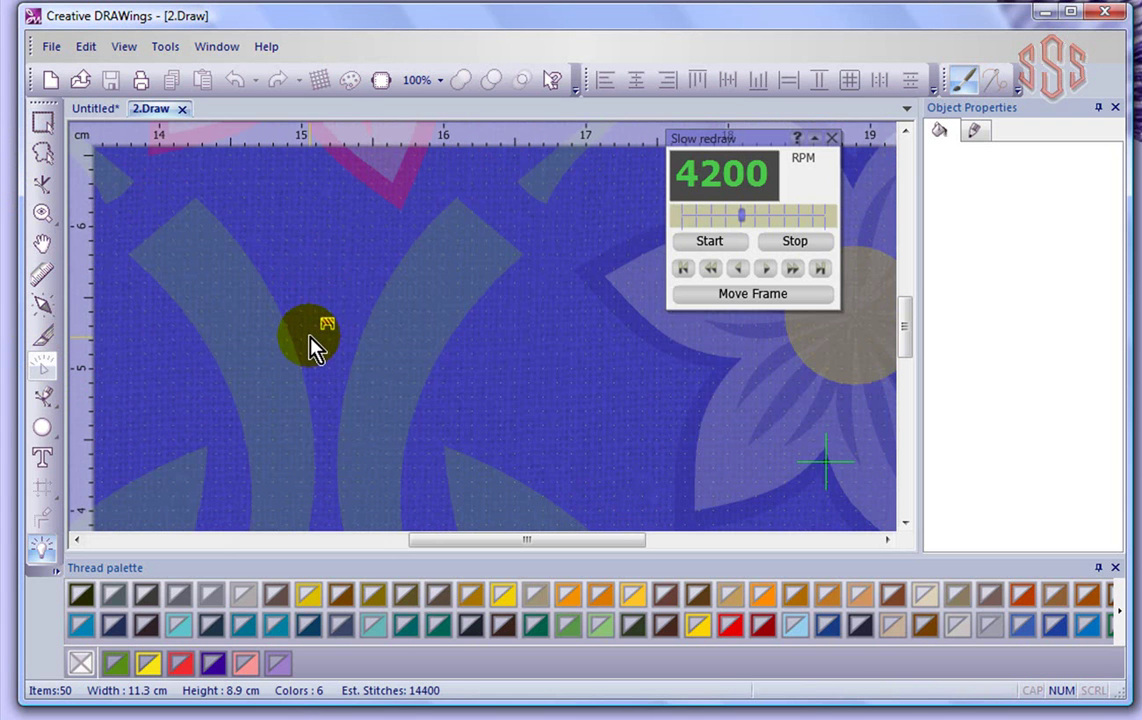
{"action": "scroll", "coordinate": [443, 330], "scroll_direction": "down", "scroll_amount": 4}
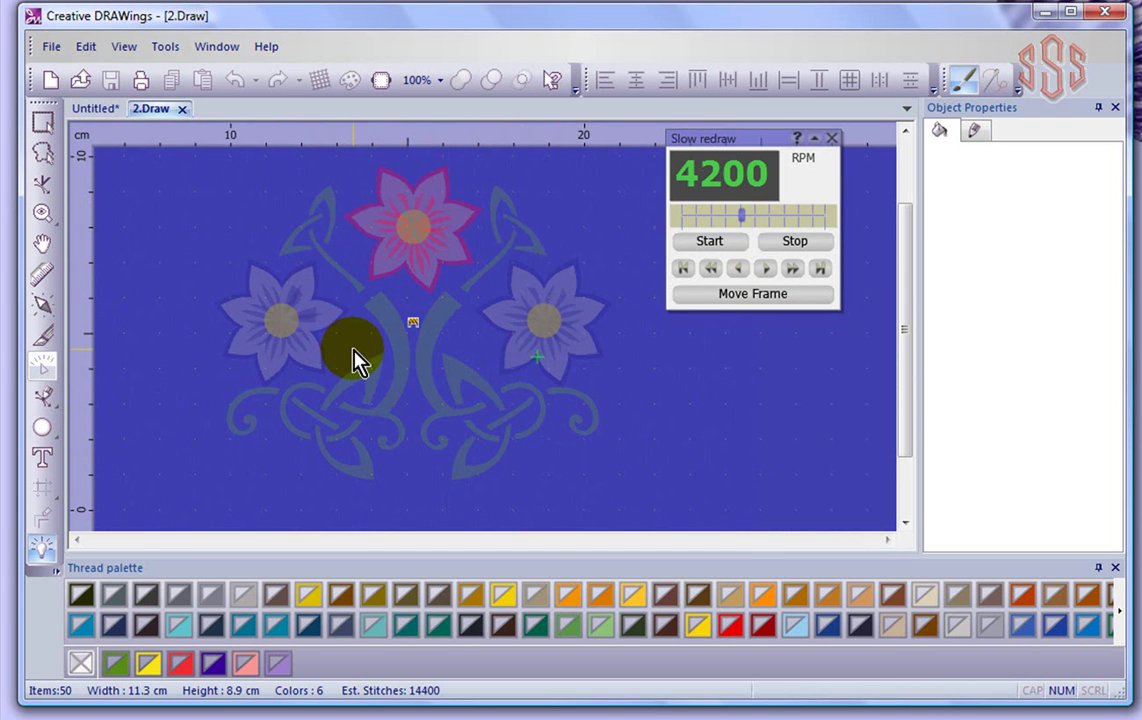
{"action": "left_click", "coordinate": [709, 242]}
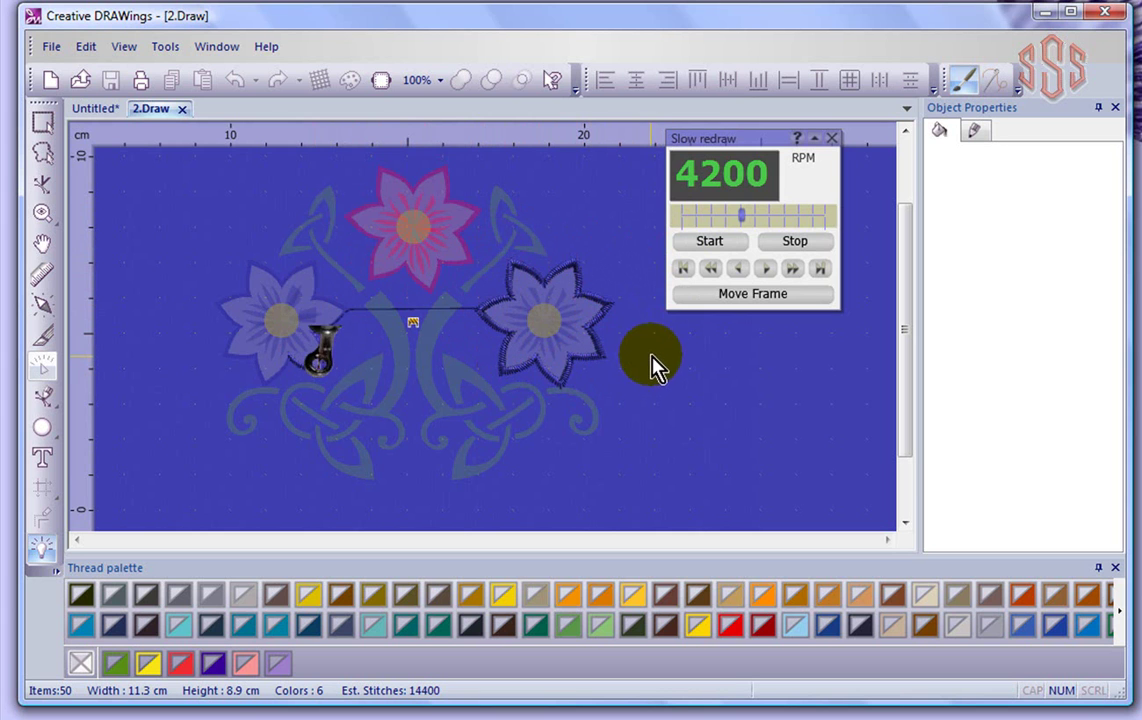
{"action": "left_click", "coordinate": [793, 241]}
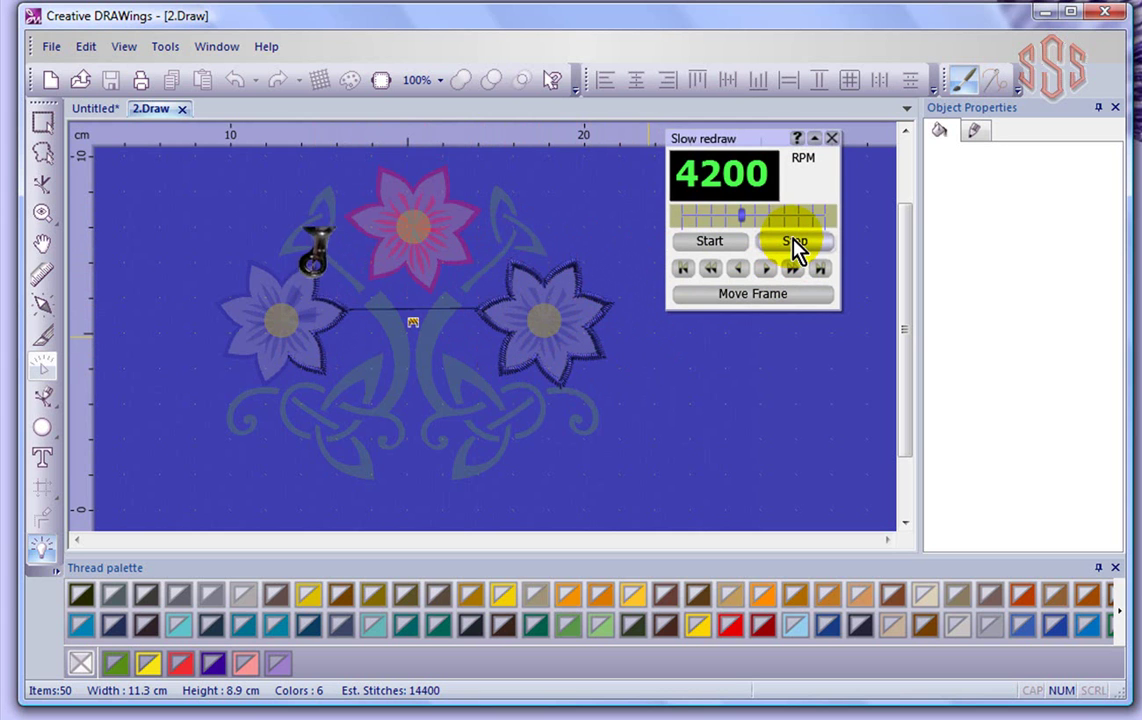
{"action": "left_click", "coordinate": [742, 218]}
{"action": "left_click", "coordinate": [797, 242]}
Set the Slow redraw speed to 5900 RPM, resume the simulation, and stop it during the left flower's fill.
{"action": "left_click", "coordinate": [744, 218]}
{"action": "mouse_move", "coordinate": [745, 214]}
{"action": "left_mouse_down"}
{"action": "mouse_move", "coordinate": [775, 214]}
{"action": "mouse_move", "coordinate": [700, 214]}
{"action": "mouse_move", "coordinate": [763, 214]}
{"action": "left_mouse_up"}
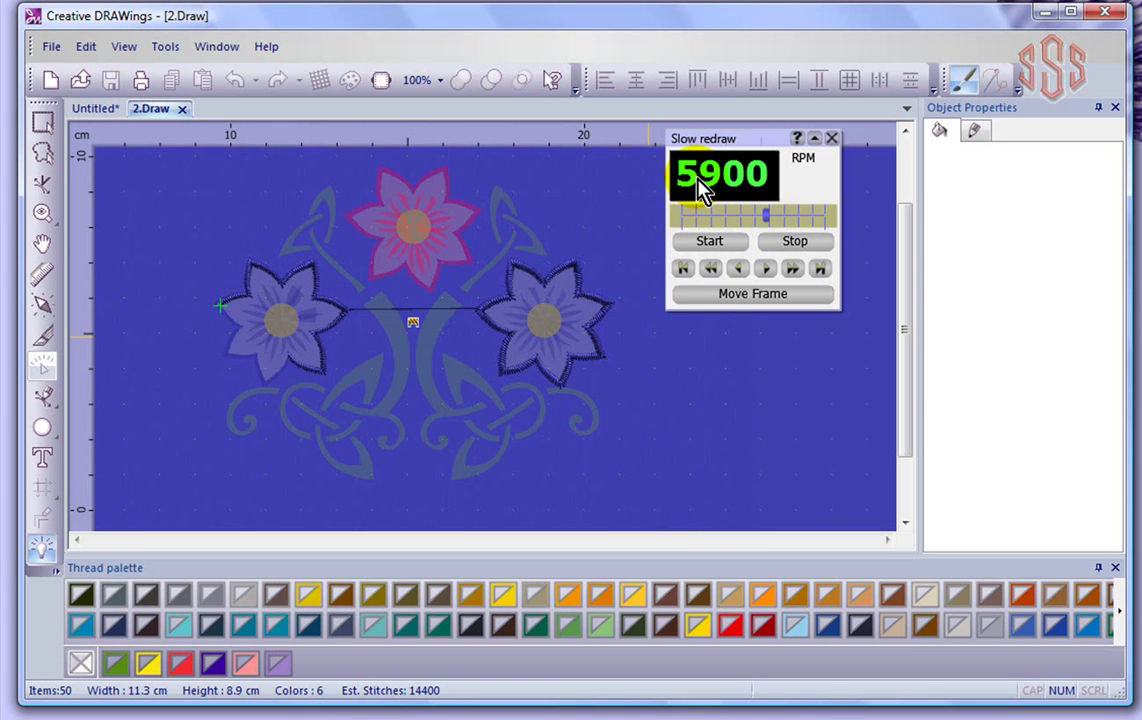
{"action": "left_click", "coordinate": [709, 241]}
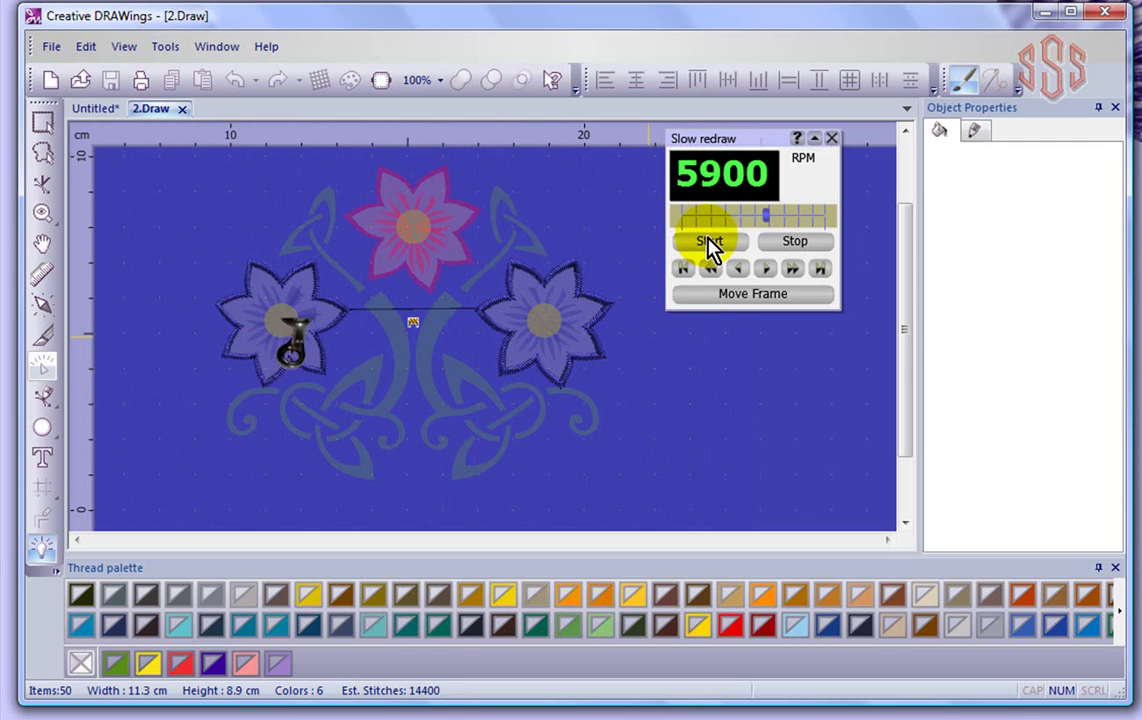
{"action": "left_click", "coordinate": [808, 243]}
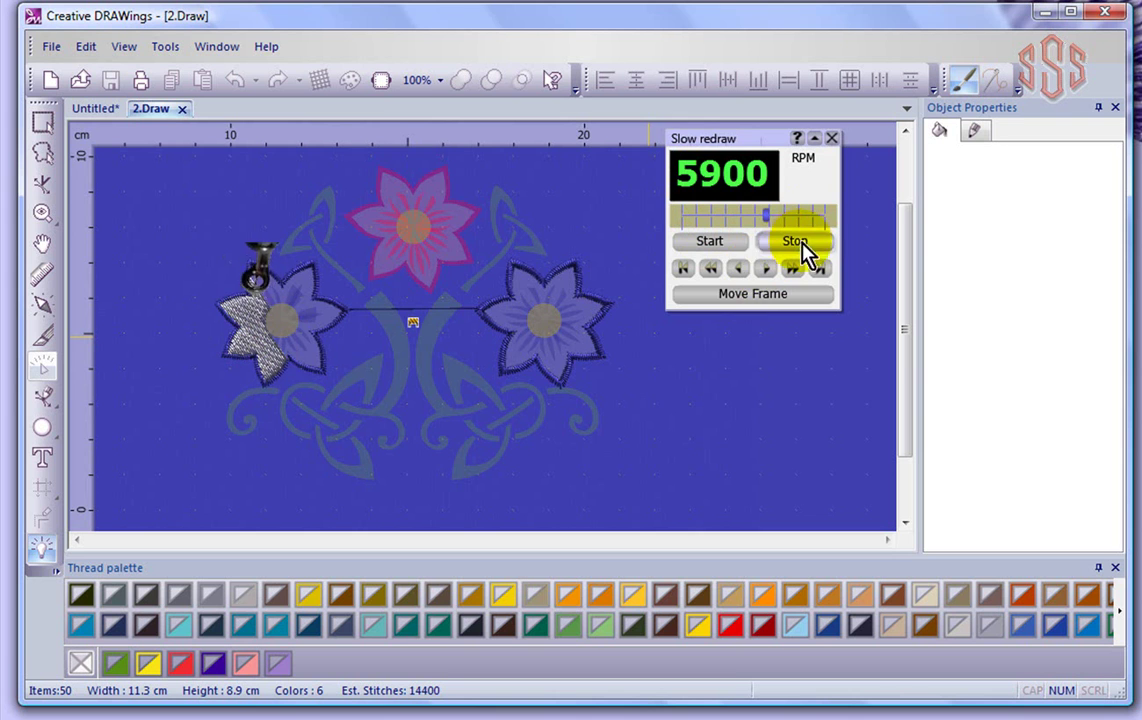
{"action": "left_click", "coordinate": [798, 243]}
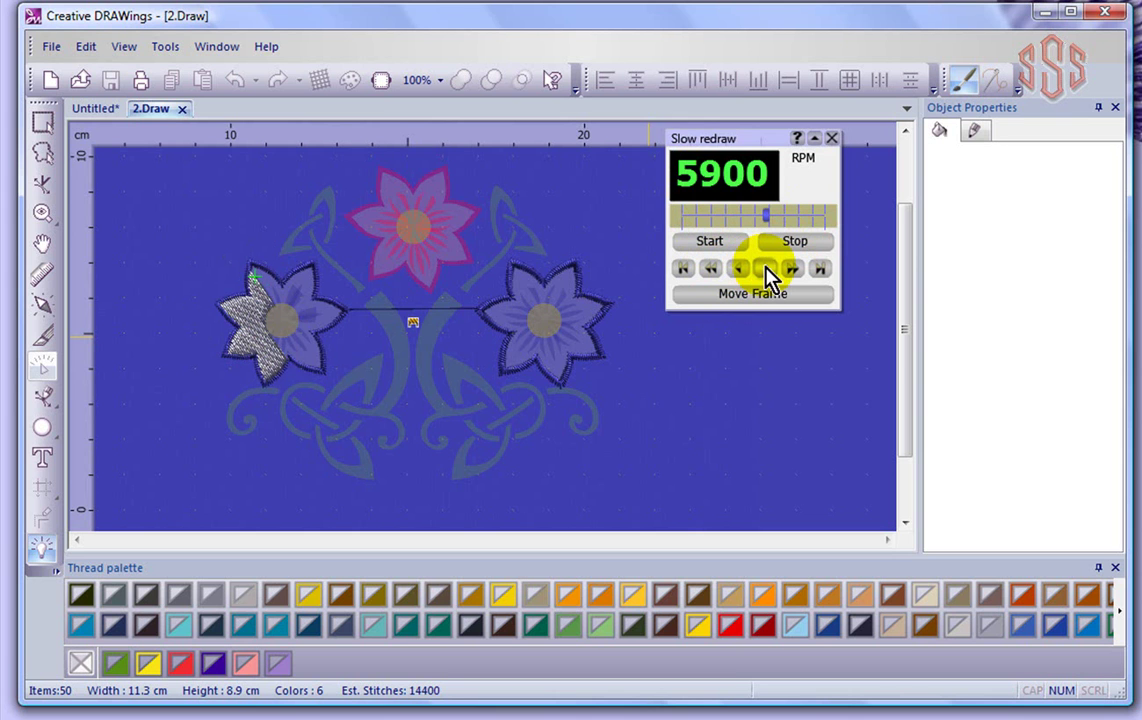
Jump backward and forward through the stitch simulation, including to its end, and return it to the first stitch.
{"action": "left_click", "coordinate": [711, 270]}
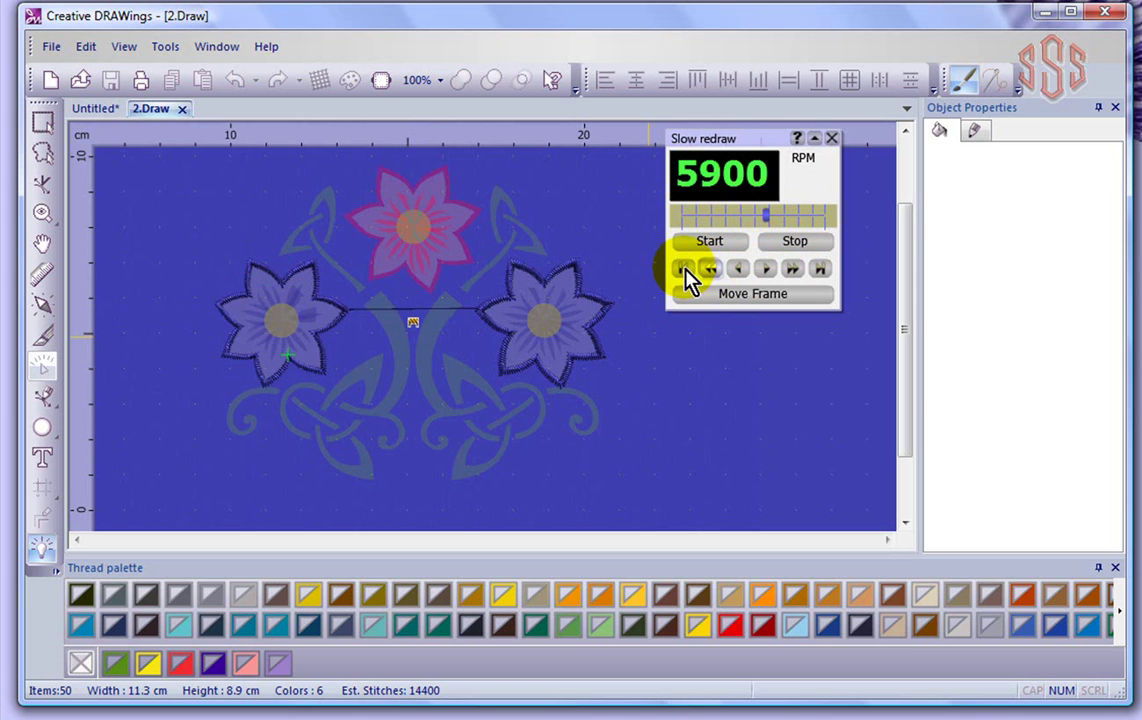
{"action": "left_click", "coordinate": [681, 269]}
{"action": "left_click", "coordinate": [767, 269]}
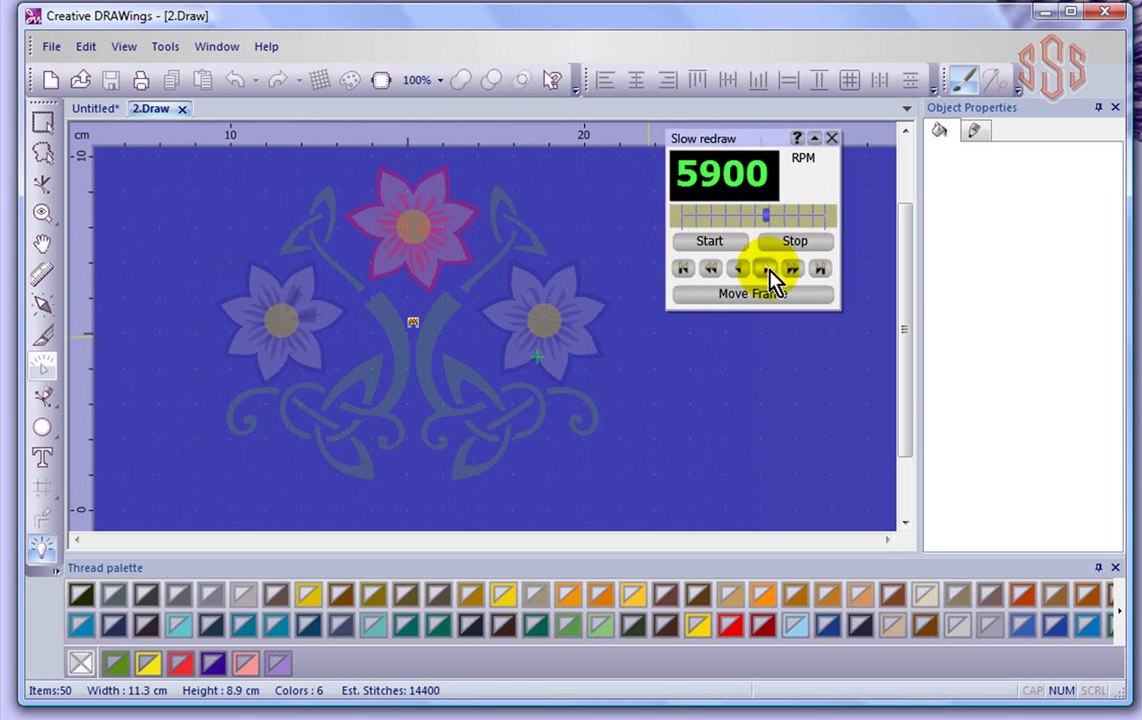
{"action": "left_click", "coordinate": [794, 276]}
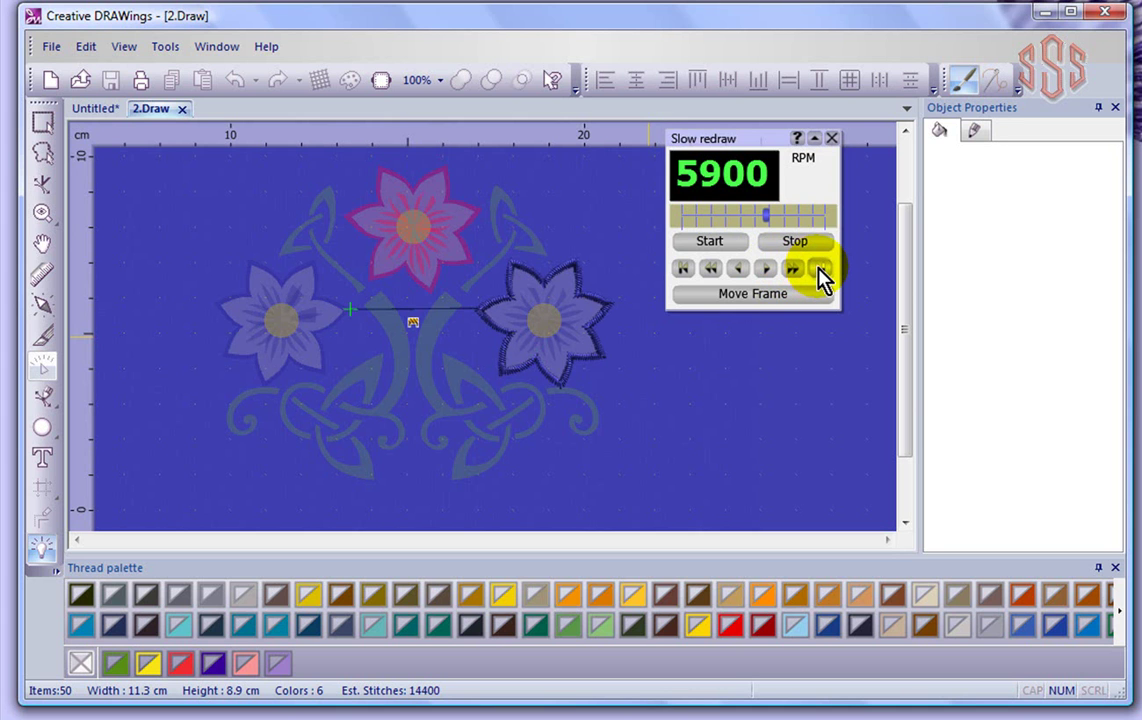
{"action": "left_click", "coordinate": [820, 270]}
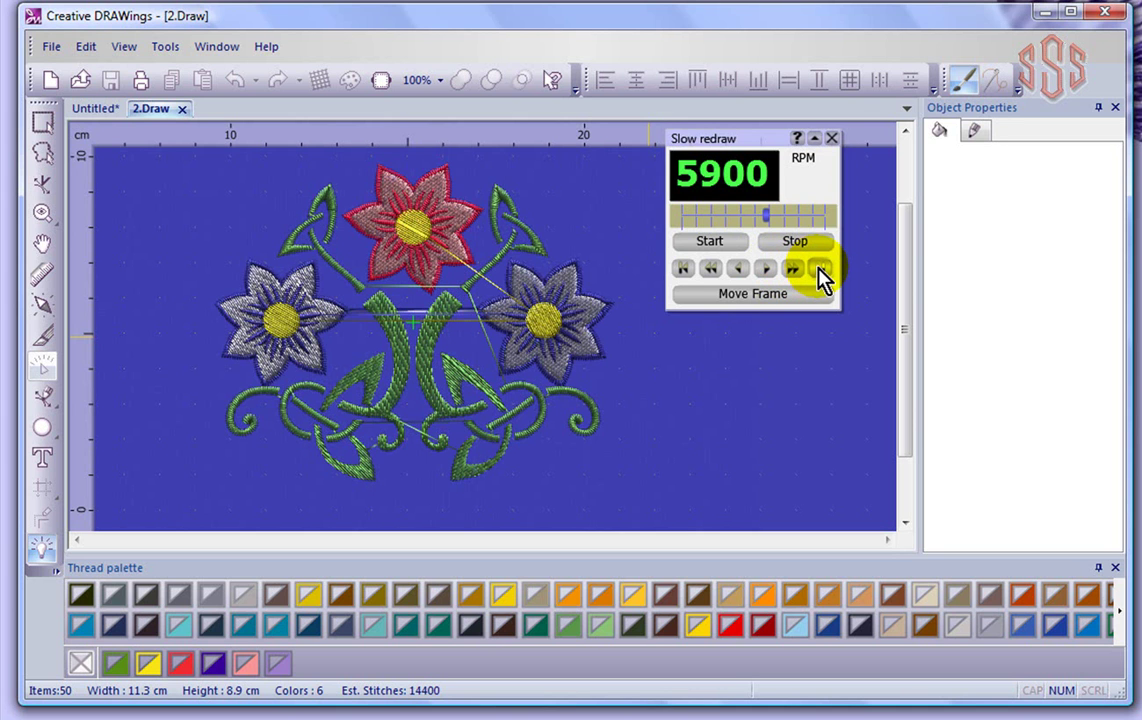
{"action": "left_click", "coordinate": [686, 268]}
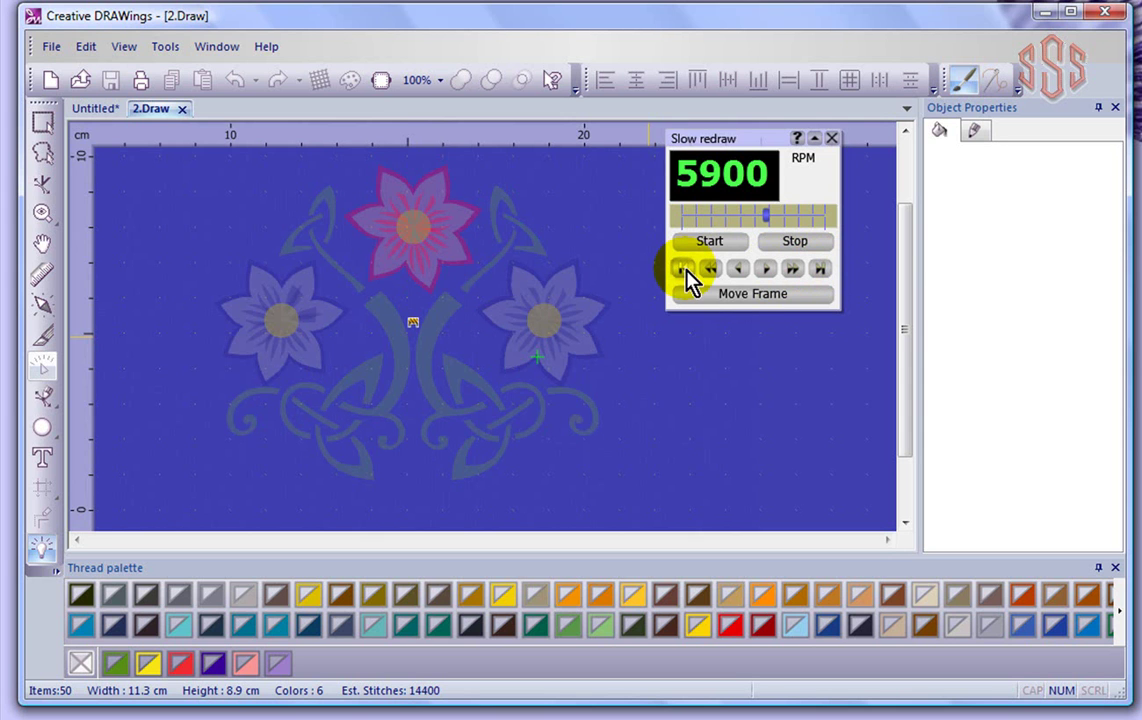
Play the simulation at close magnification with the Move Frame option, and stop it along the right flower's outline.
{"action": "left_click", "coordinate": [744, 295]}
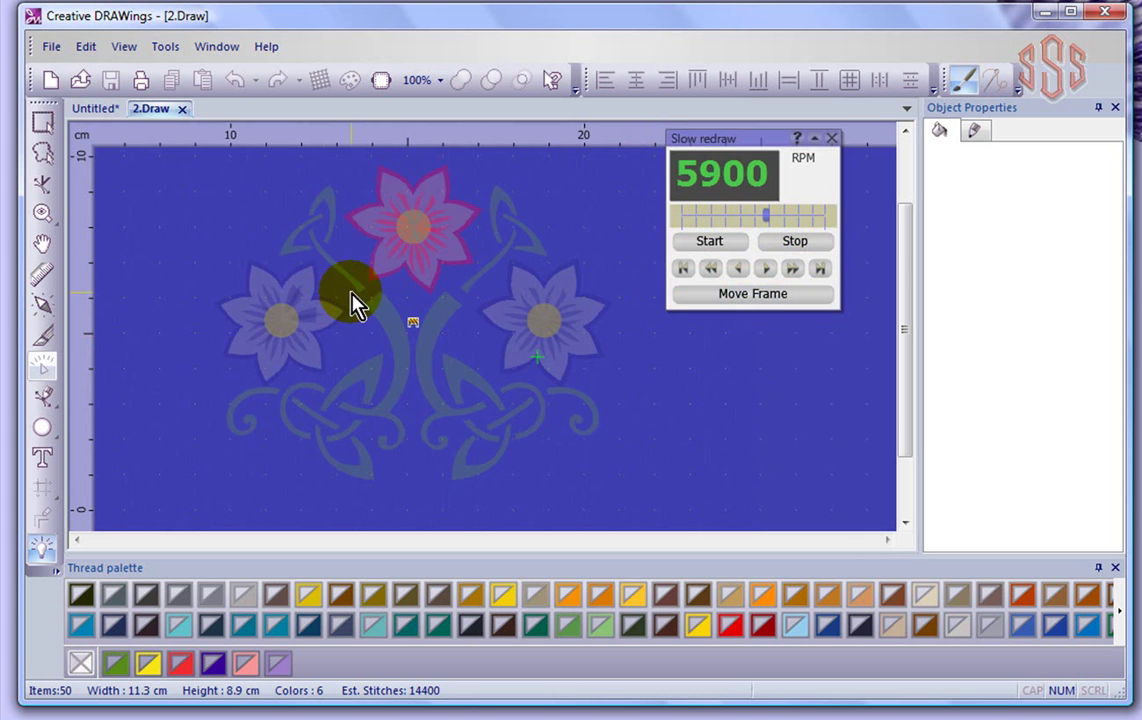
{"action": "scroll", "coordinate": [340, 301], "scroll_direction": "up", "scroll_amount": 3}
{"action": "scroll", "coordinate": [353, 304], "scroll_direction": "up", "scroll_amount": 1}
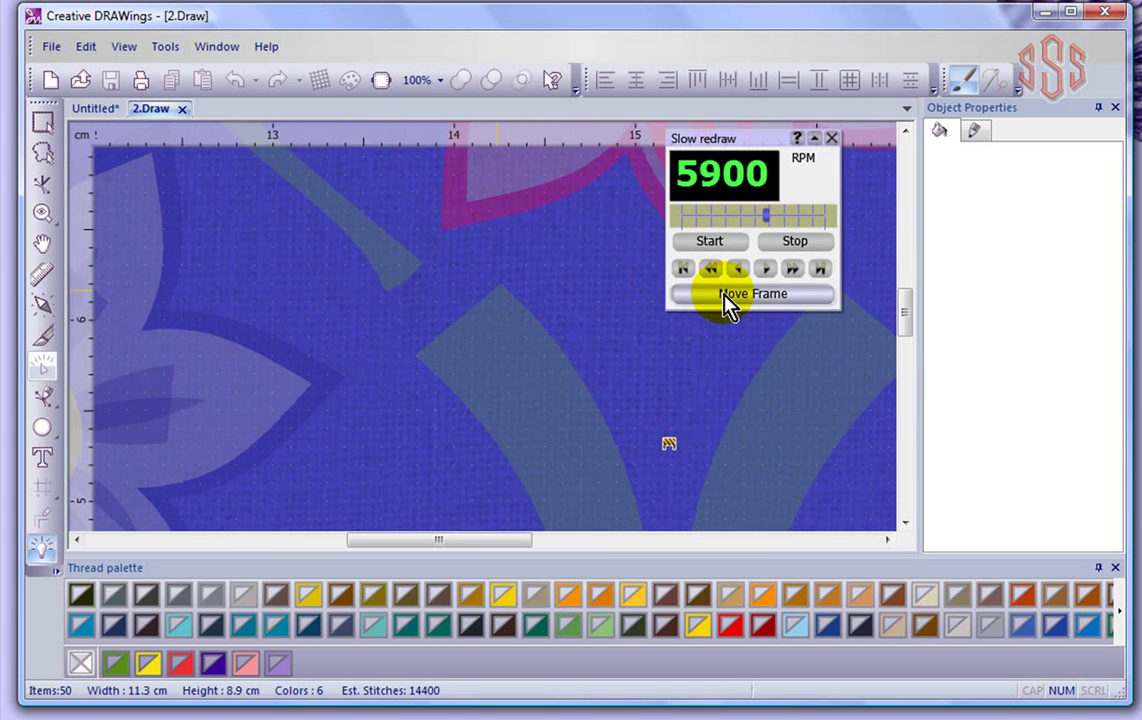
{"action": "left_click", "coordinate": [715, 245]}
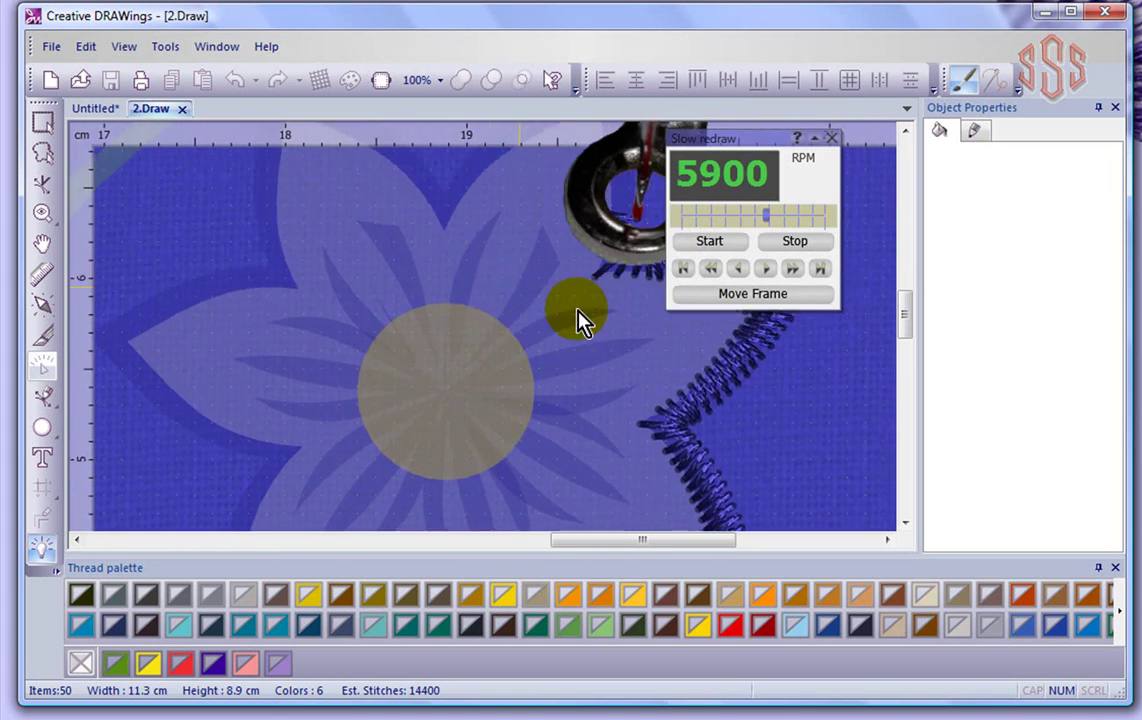
{"action": "left_click", "coordinate": [797, 245]}
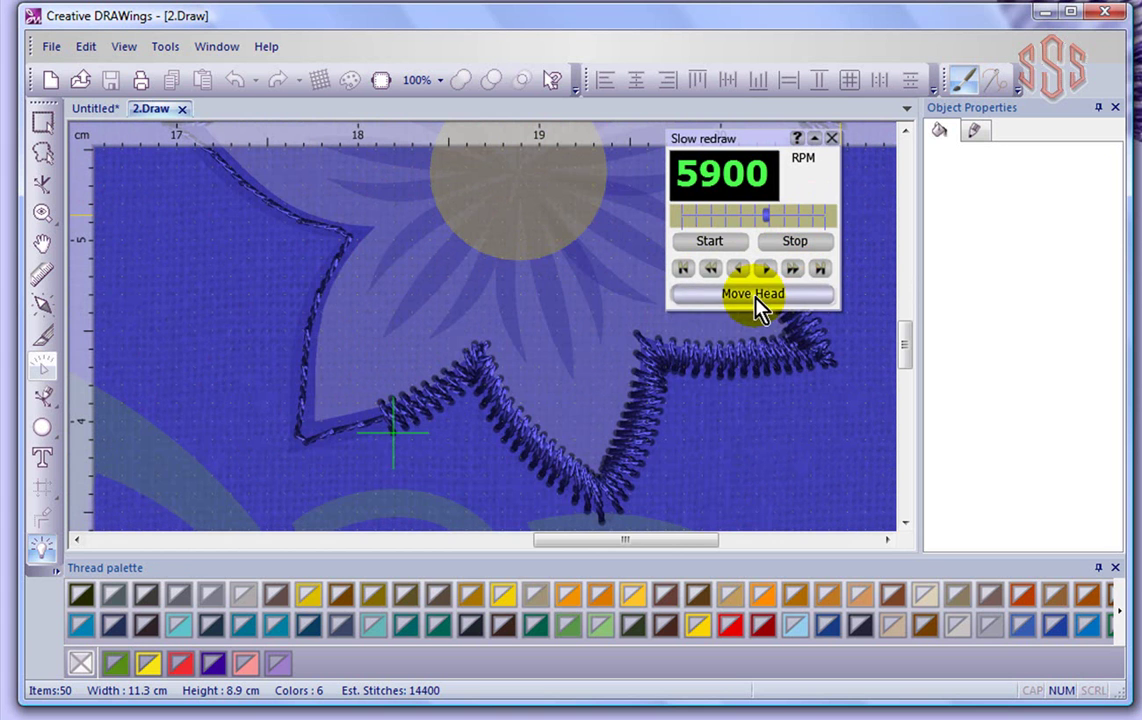
Play the simulation with the Move Head option into the left flower's fill, and close Slow redraw with its speed at 3300 RPM.
{"action": "left_click", "coordinate": [712, 244]}
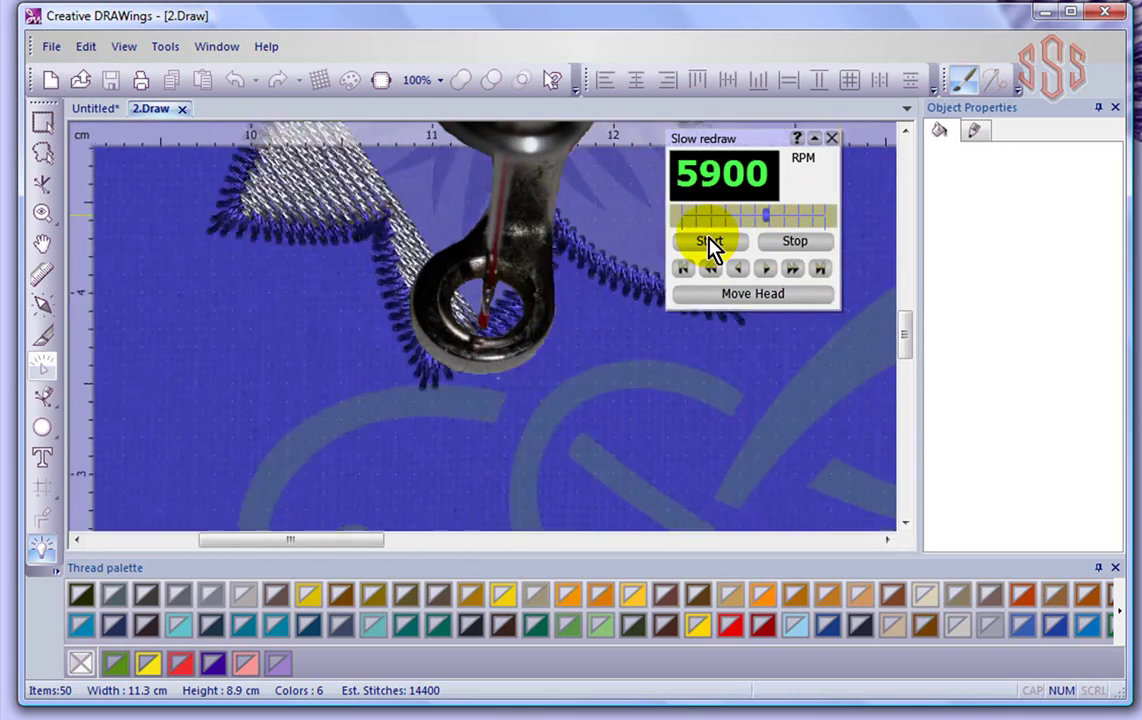
{"action": "left_click", "coordinate": [793, 242]}
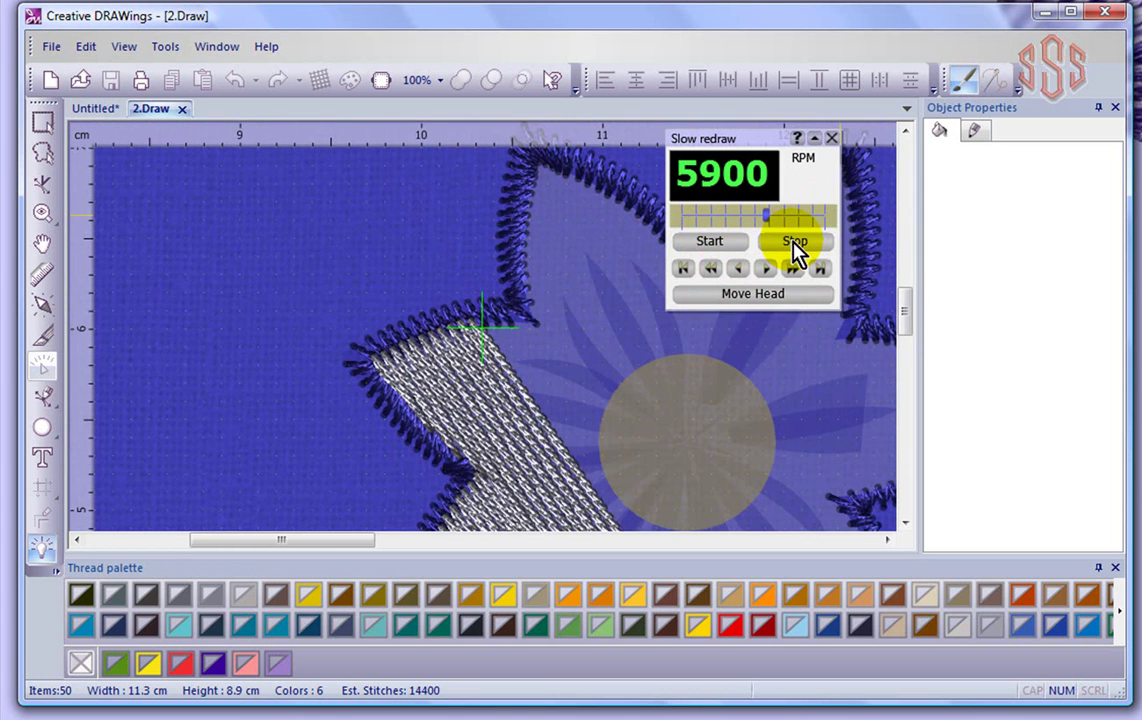
{"action": "left_click_drag", "start_coordinate": [766, 215], "coordinate": [729, 224]}
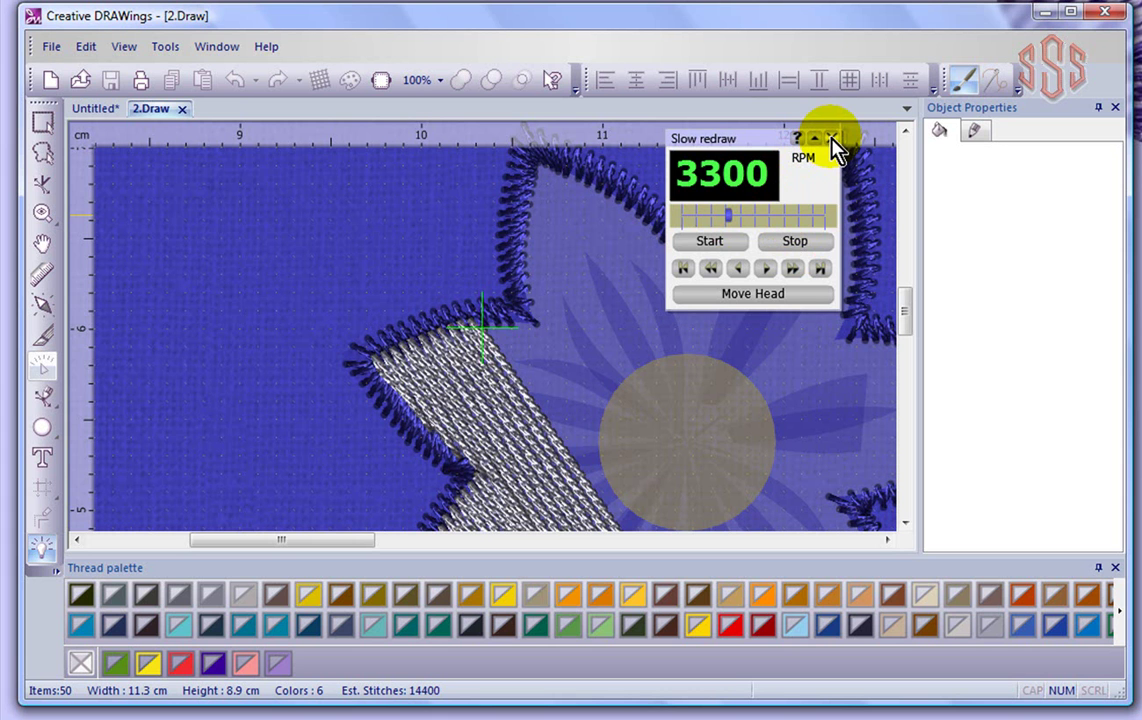
{"action": "left_click", "coordinate": [831, 138]}
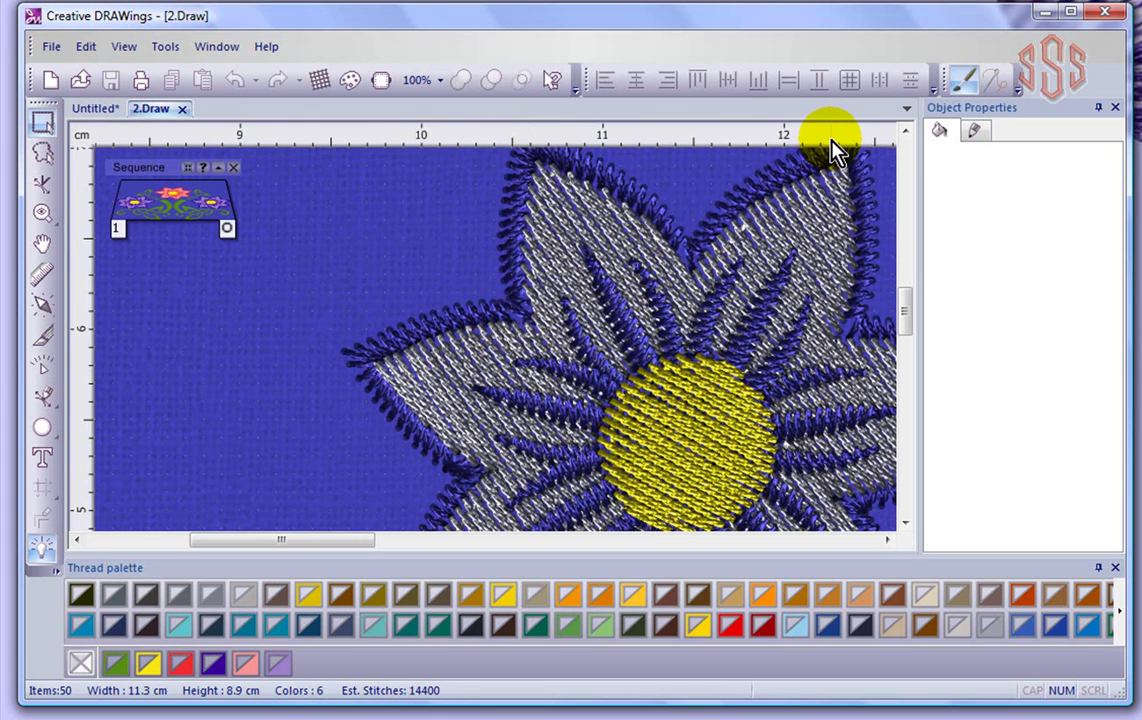
Turn the 3D Preview off and back on with most of the left flower in view.
{"action": "scroll", "coordinate": [358, 248], "scroll_direction": "down", "scroll_amount": 2}
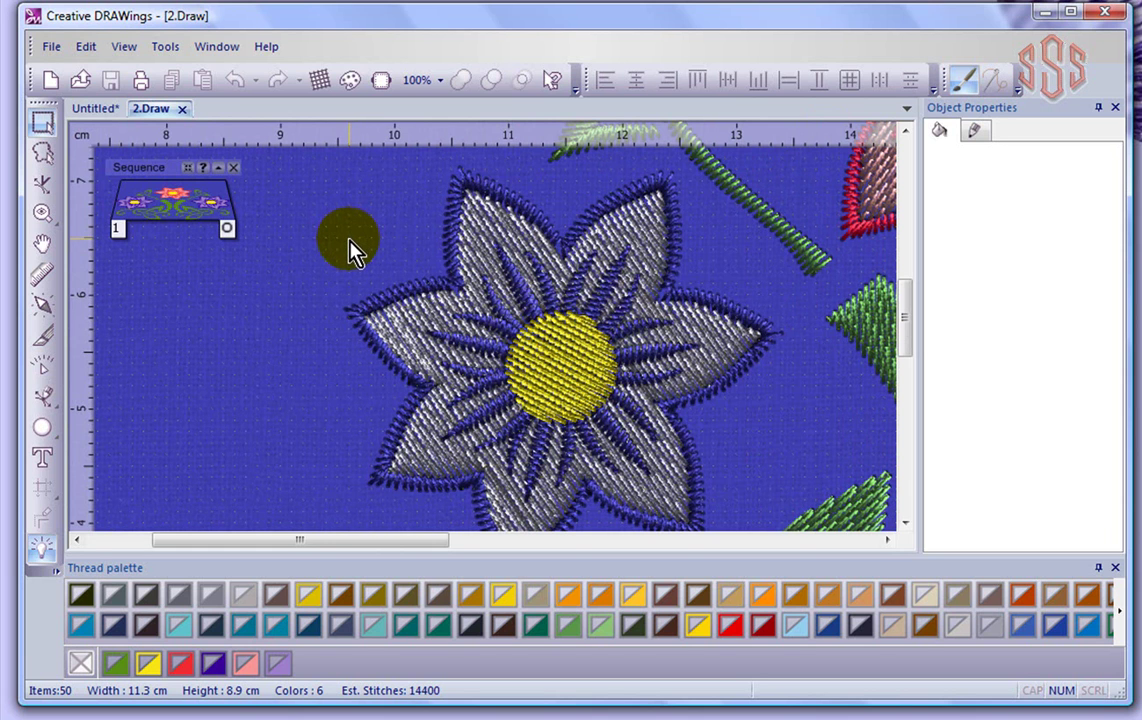
{"action": "left_click", "coordinate": [124, 47]}
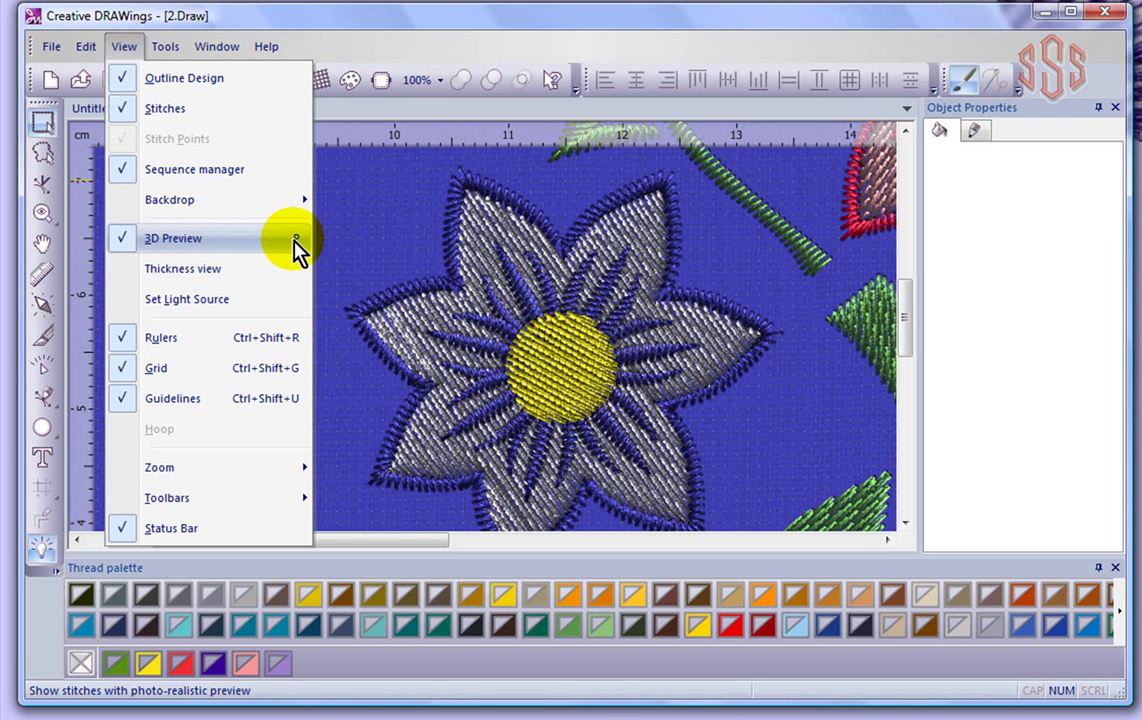
{"action": "left_click", "coordinate": [178, 242]}
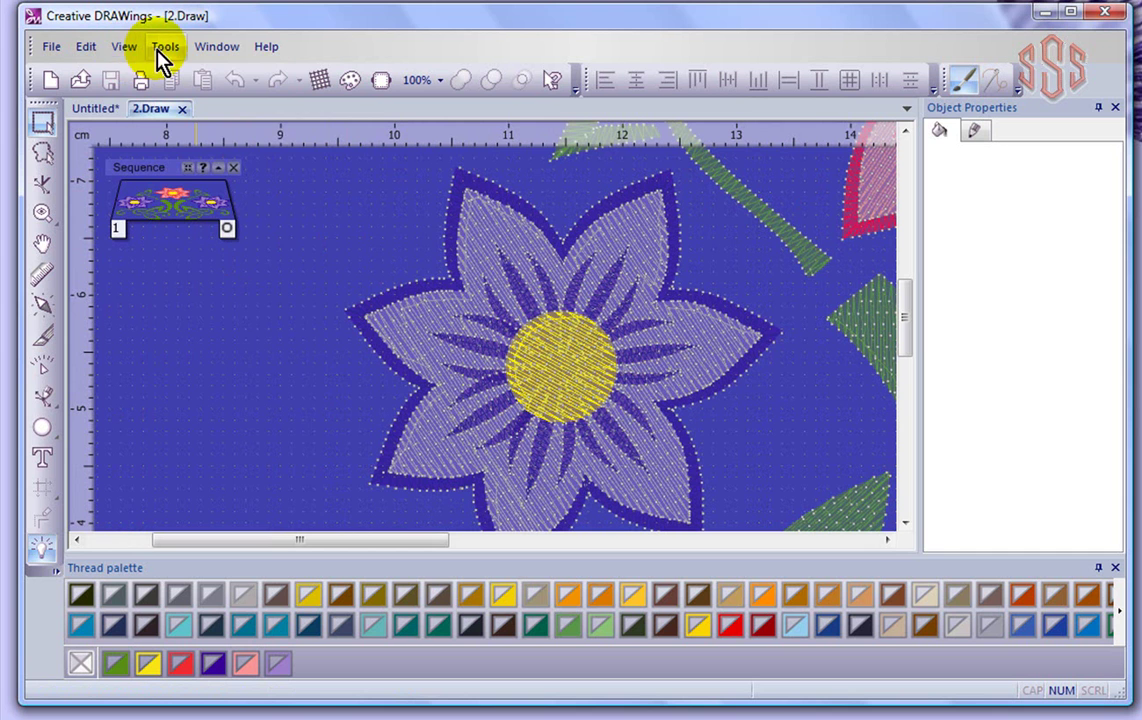
{"action": "left_click", "coordinate": [124, 47]}
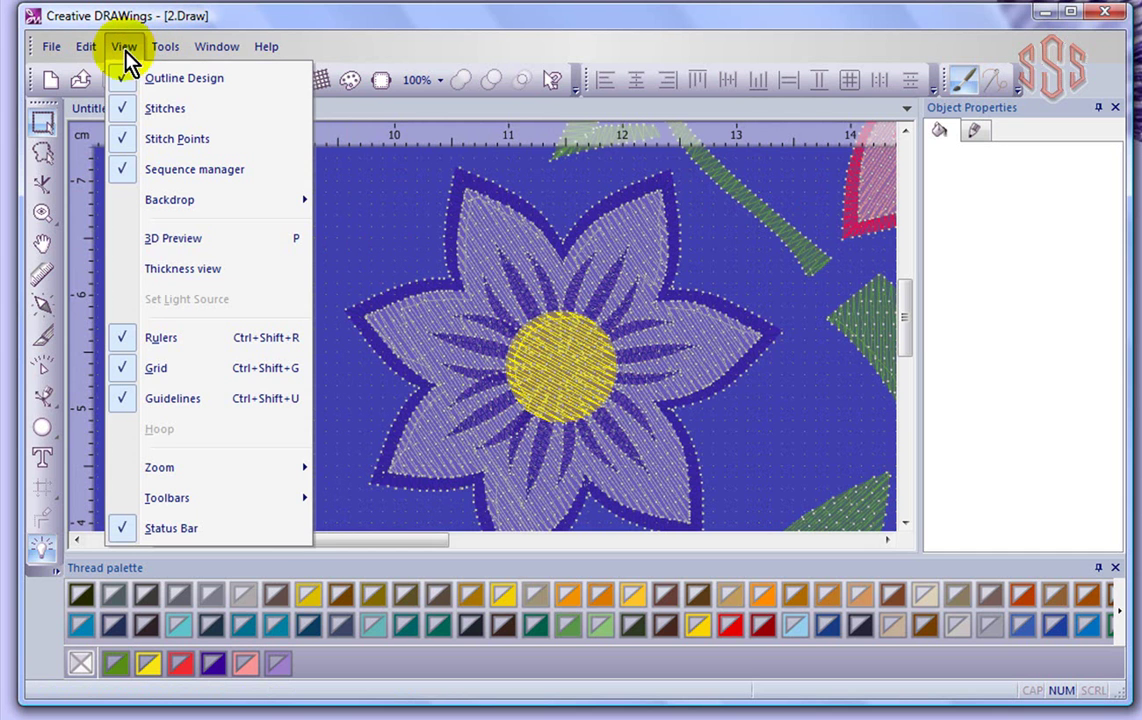
{"action": "left_click", "coordinate": [165, 238]}
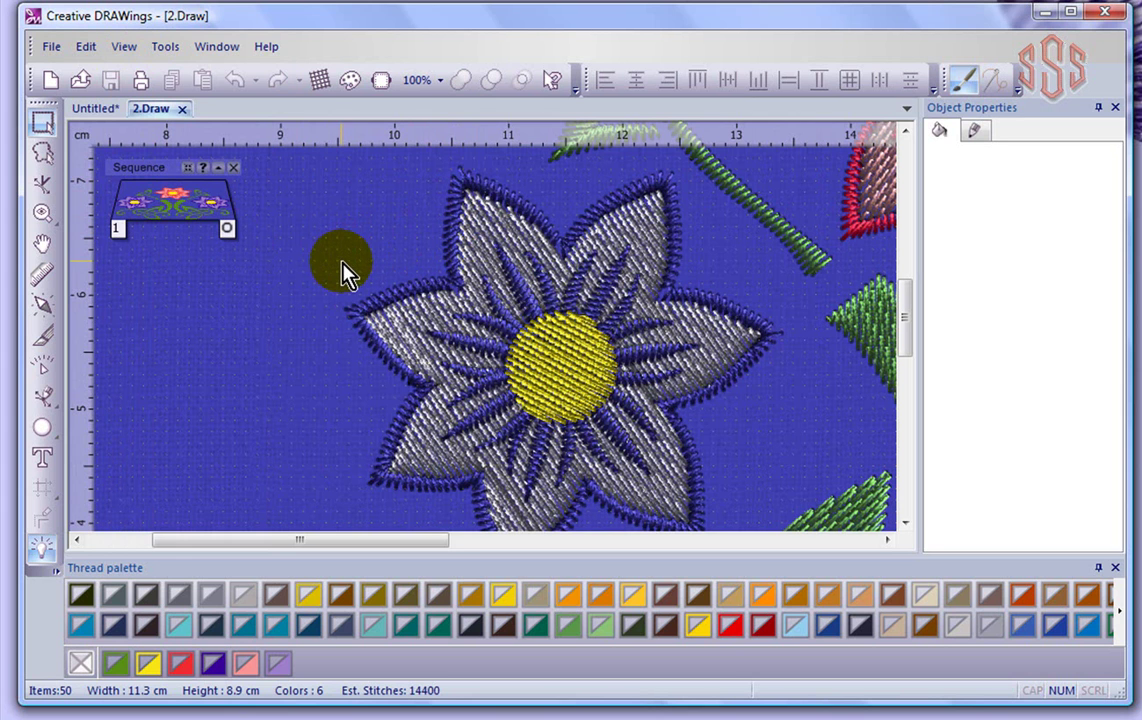
Turn off the 3D Preview and examine the stitch points on the left flower's petals at close magnification.
{"action": "left_click", "coordinate": [124, 47]}
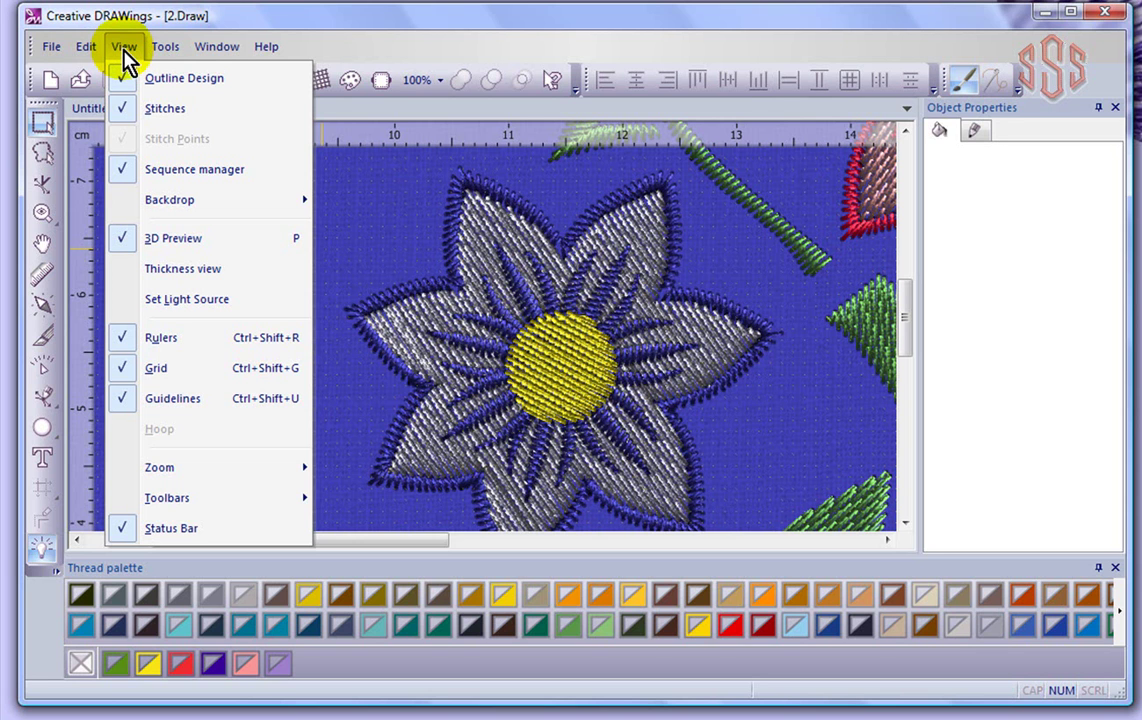
{"action": "left_click", "coordinate": [170, 240]}
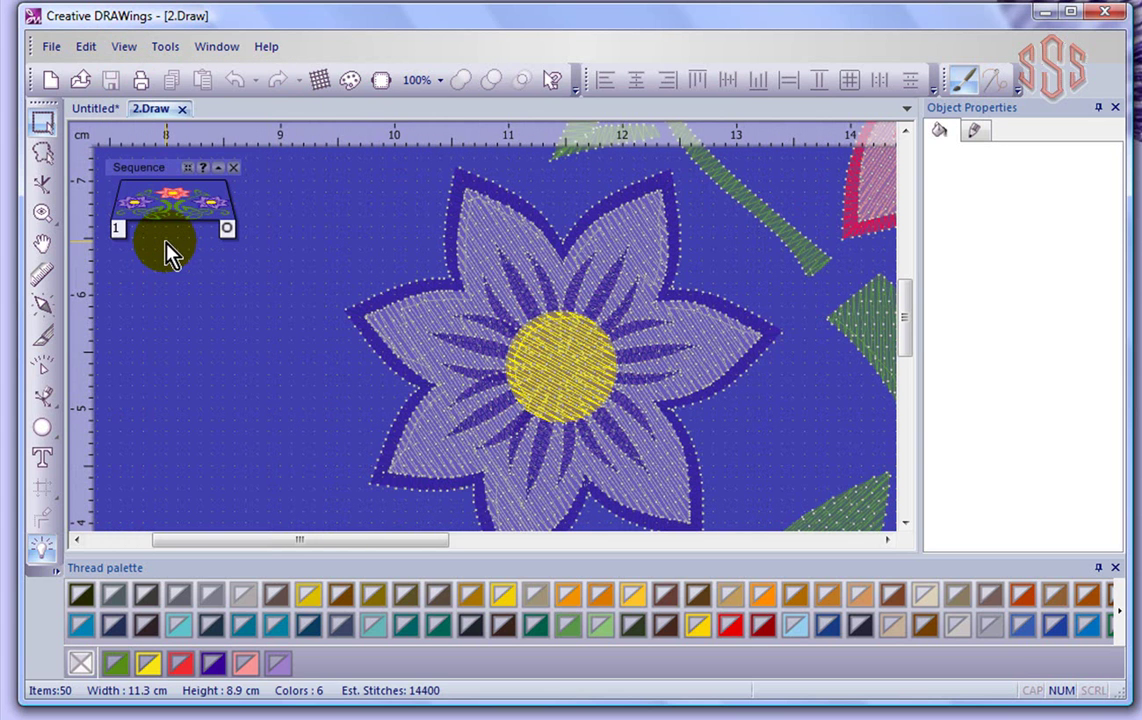
{"action": "left_click", "coordinate": [123, 47]}
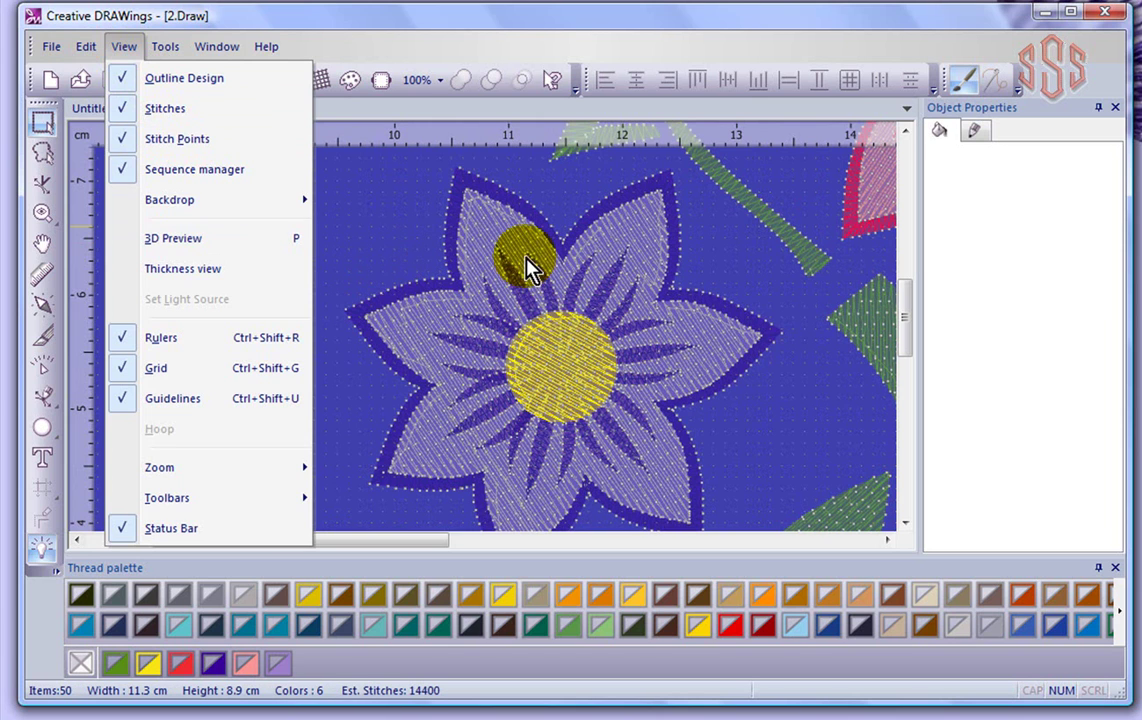
{"action": "left_click", "coordinate": [382, 250]}
{"action": "scroll", "coordinate": [459, 293], "scroll_direction": "up", "scroll_amount": 3}
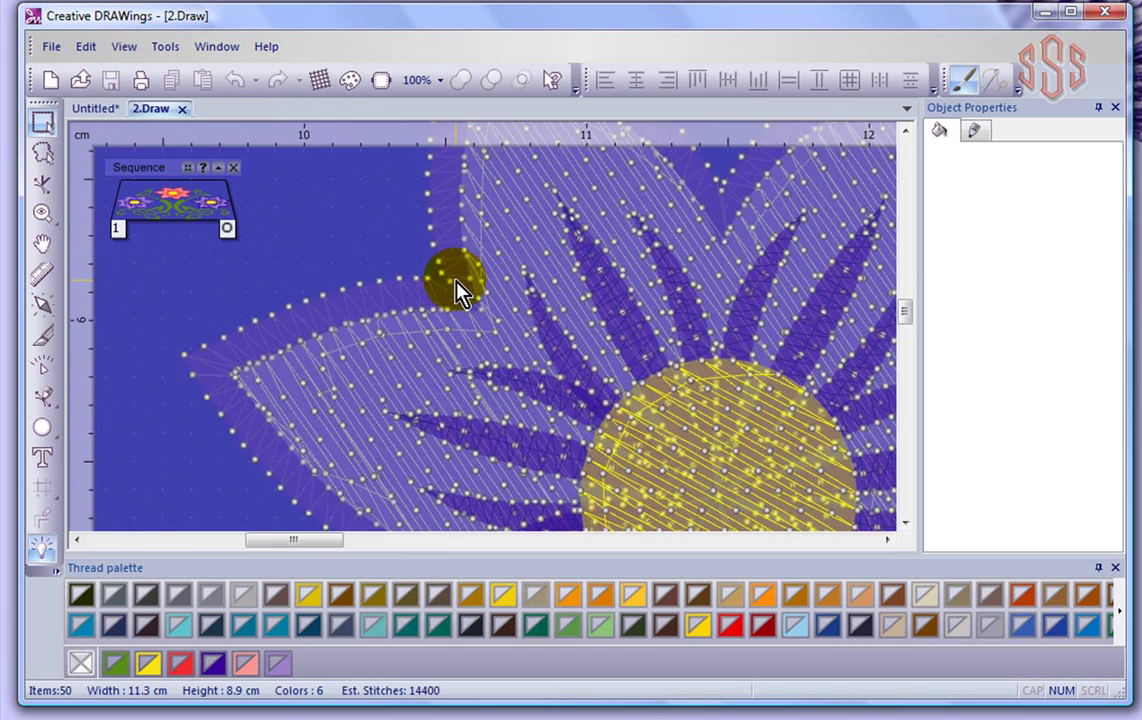
{"action": "scroll", "coordinate": [455, 290], "scroll_direction": "up", "scroll_amount": 1}
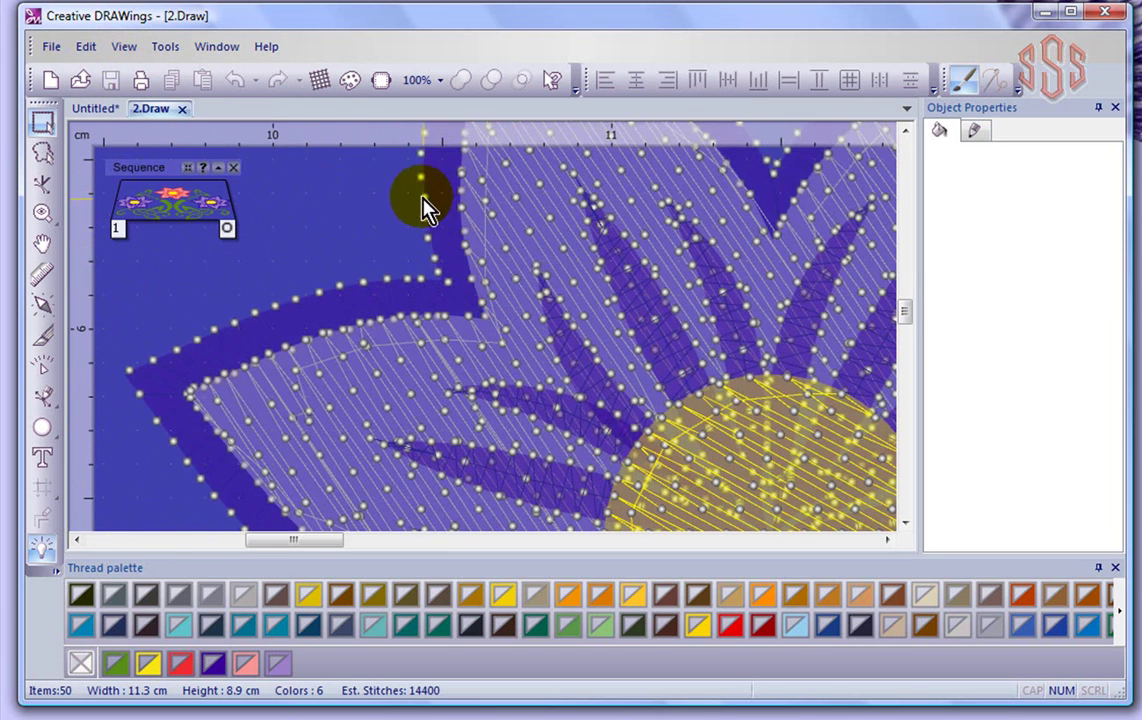
Hide the stitch points, the outline design and the stitches one after another.
{"action": "left_click", "coordinate": [124, 47]}
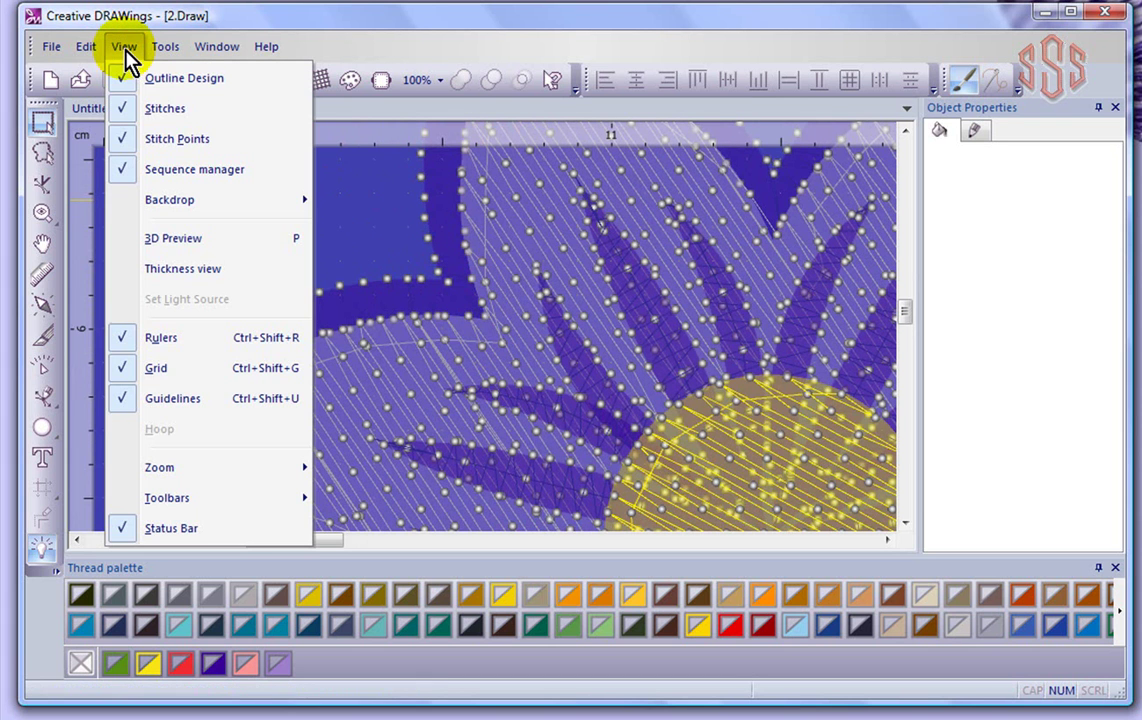
{"action": "left_click", "coordinate": [156, 146]}
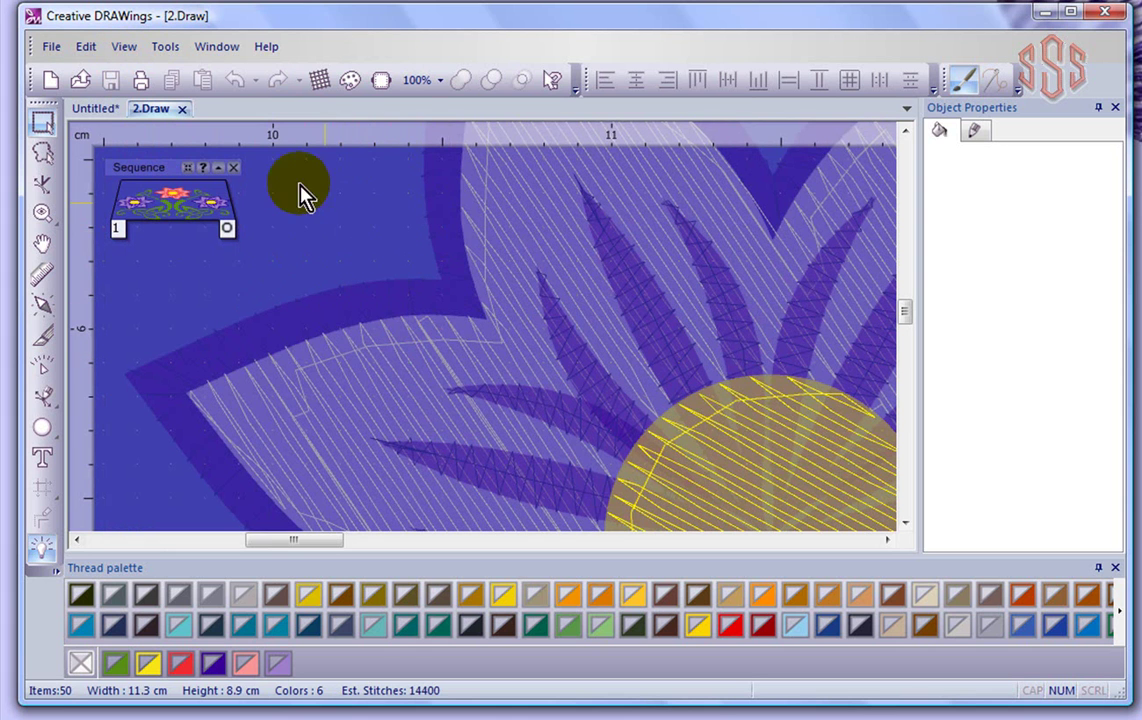
{"action": "left_click", "coordinate": [163, 46]}
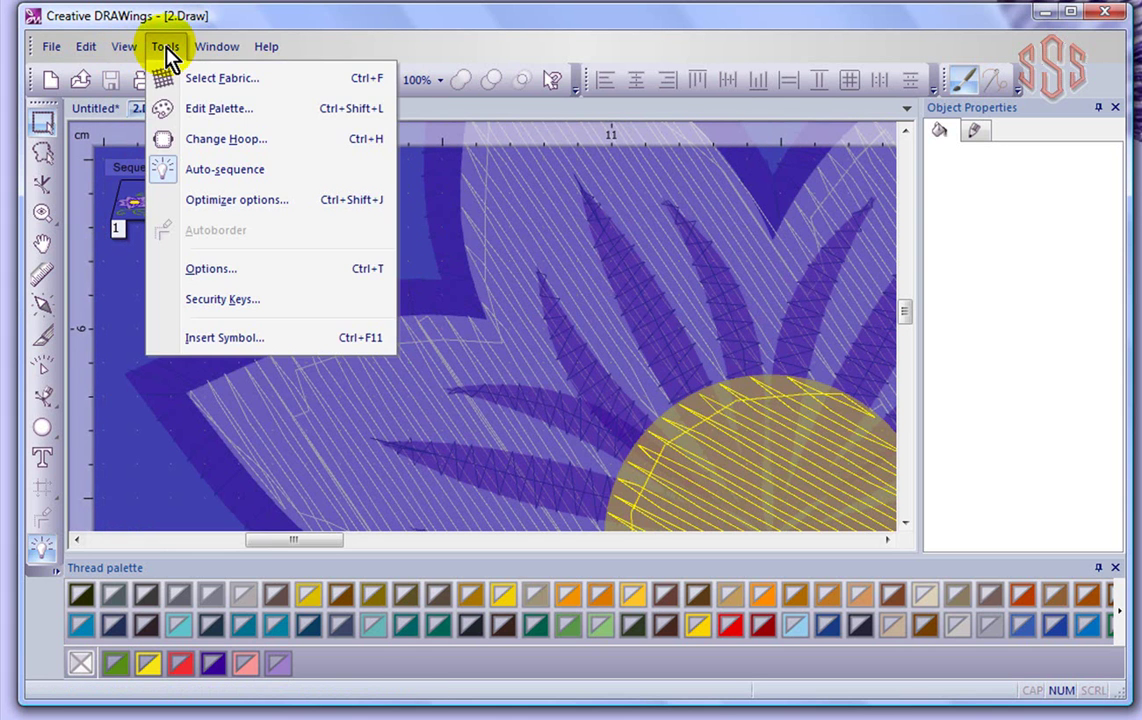
{"action": "mouse_move", "coordinate": [124, 52]}
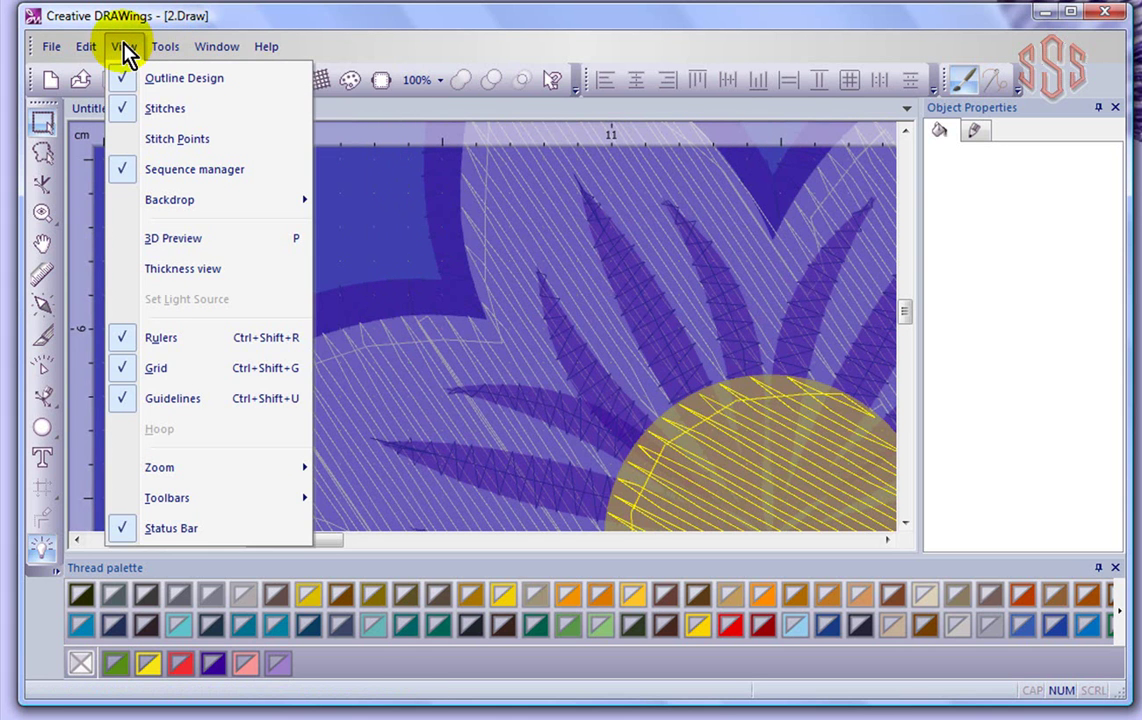
{"action": "left_click", "coordinate": [163, 80]}
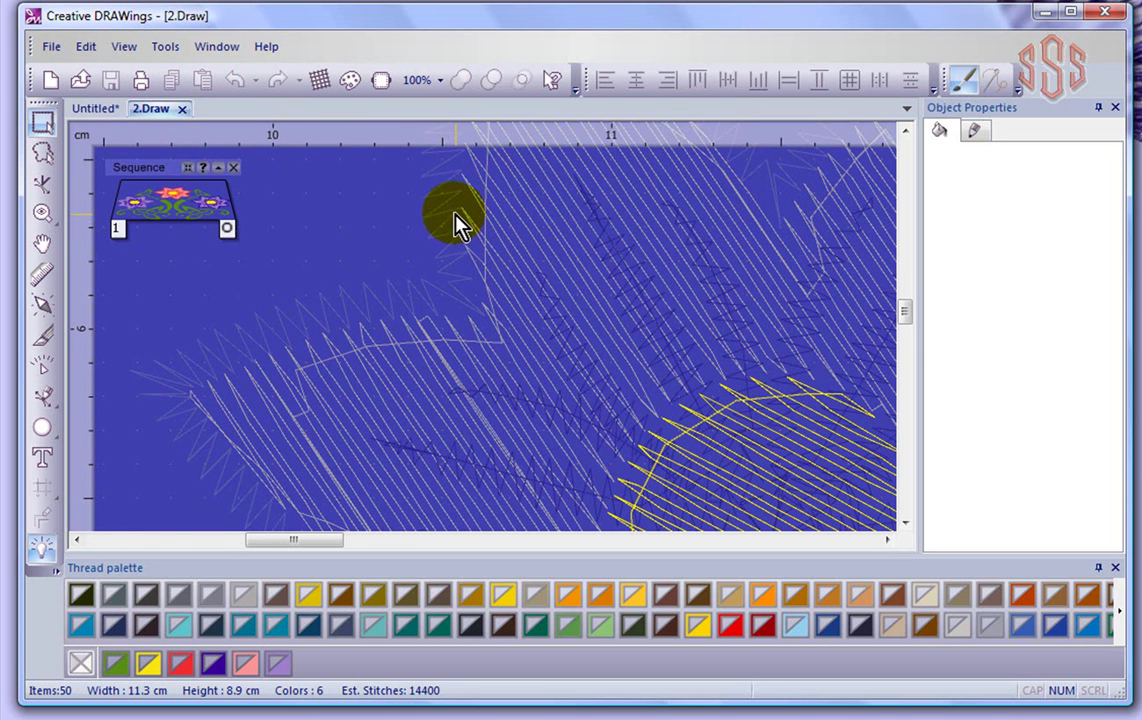
{"action": "left_click", "coordinate": [123, 47]}
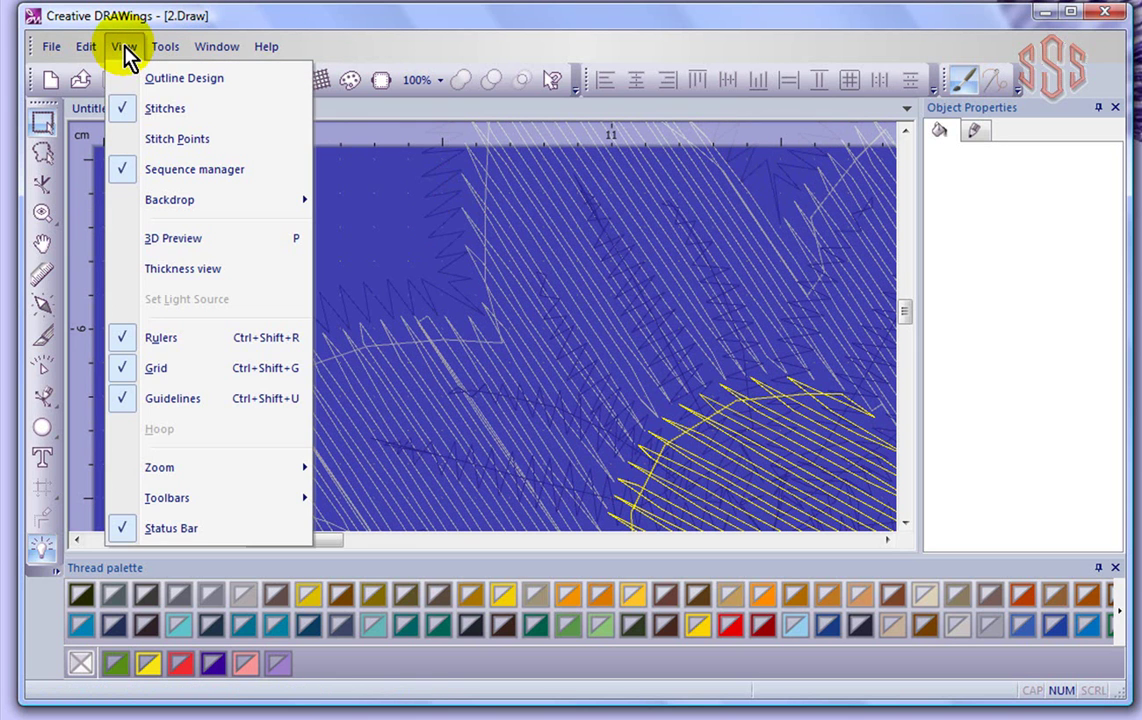
{"action": "left_click", "coordinate": [165, 110]}
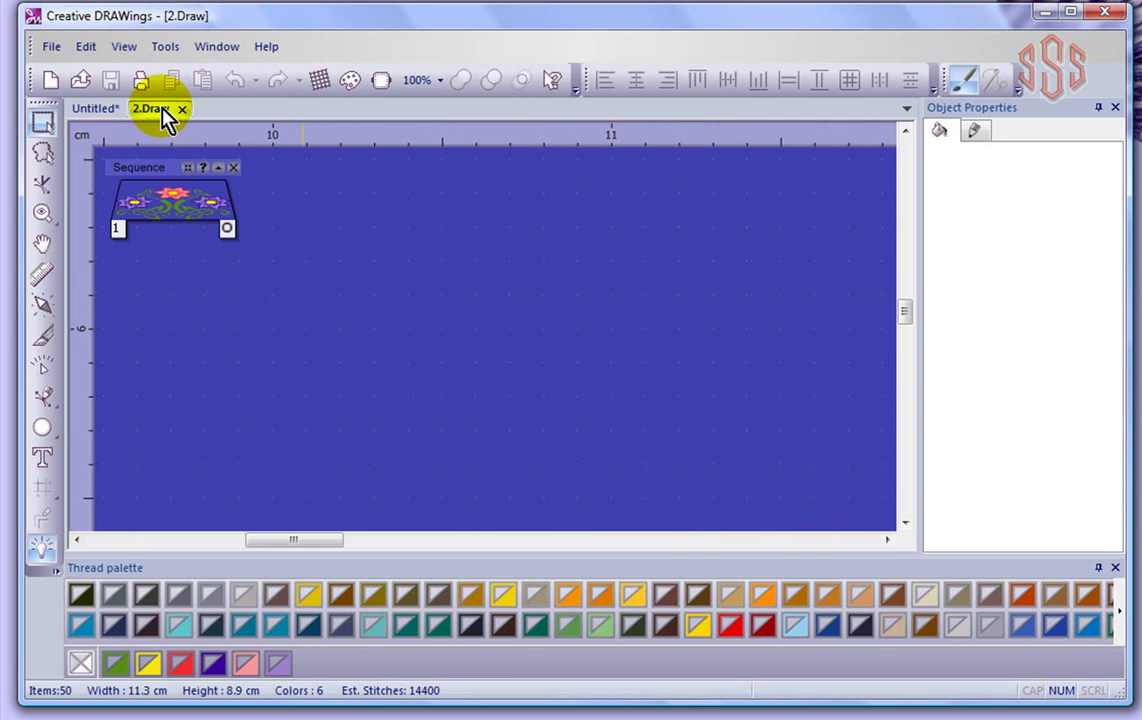
Show the outline design, stitches and stitch points again one by one, and turn the 3D Preview back on.
{"action": "left_click", "coordinate": [124, 47]}
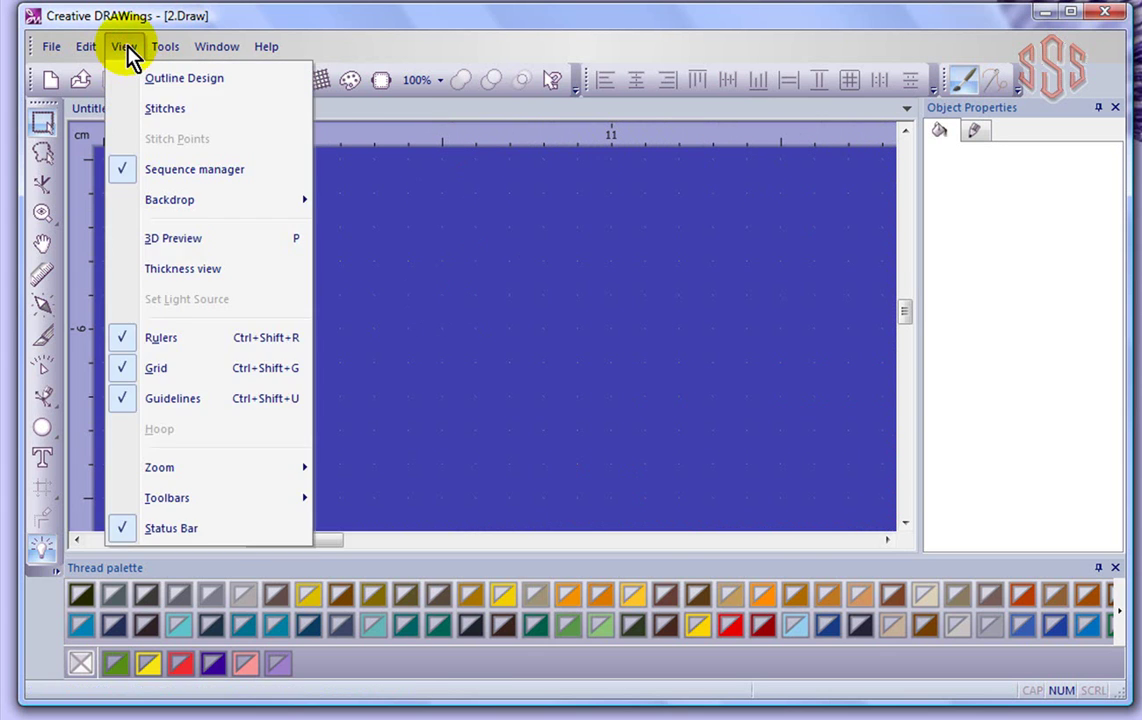
{"action": "left_click", "coordinate": [160, 77]}
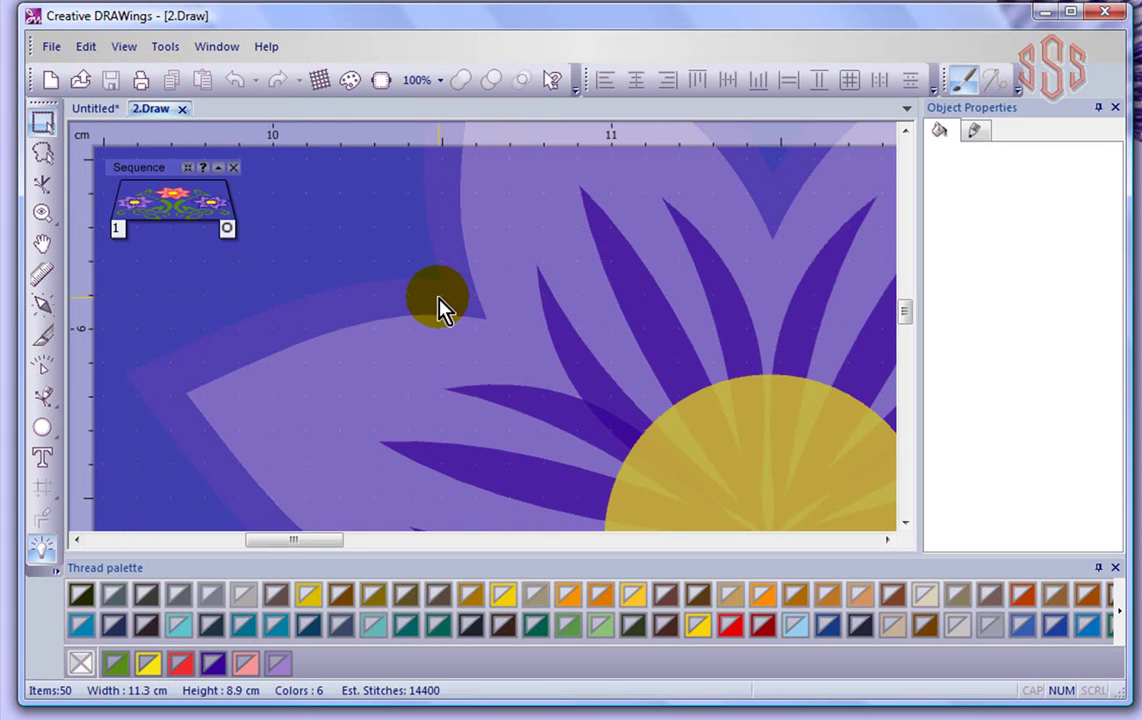
{"action": "left_click", "coordinate": [124, 47]}
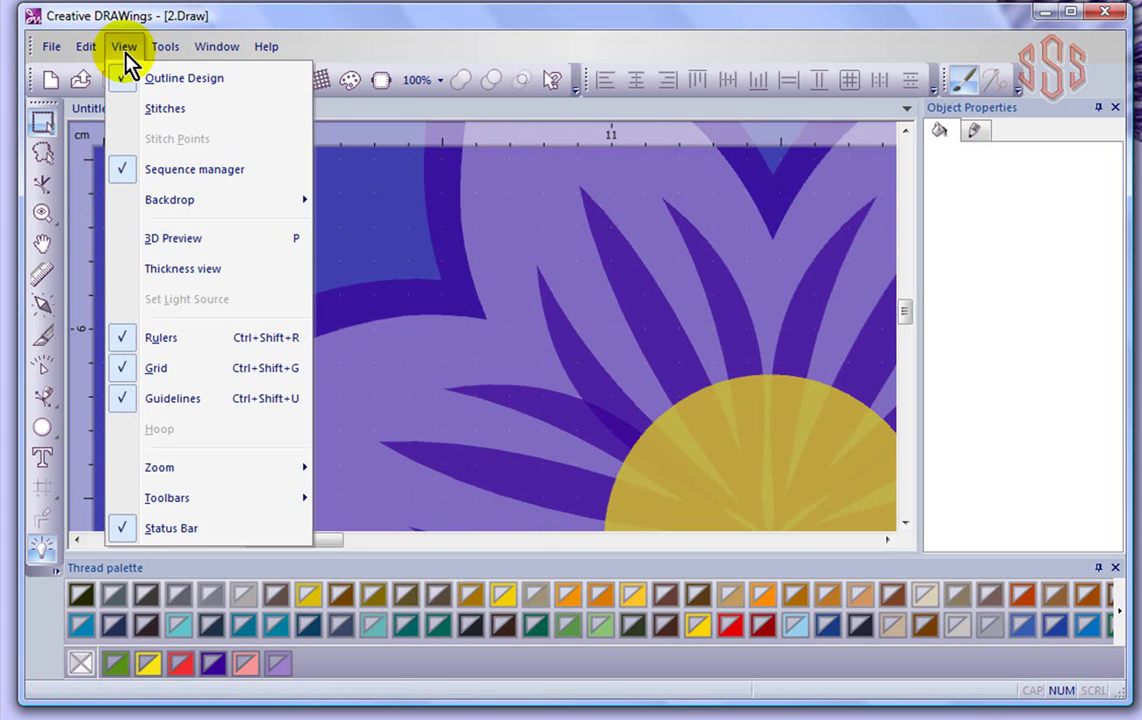
{"action": "left_click", "coordinate": [163, 110]}
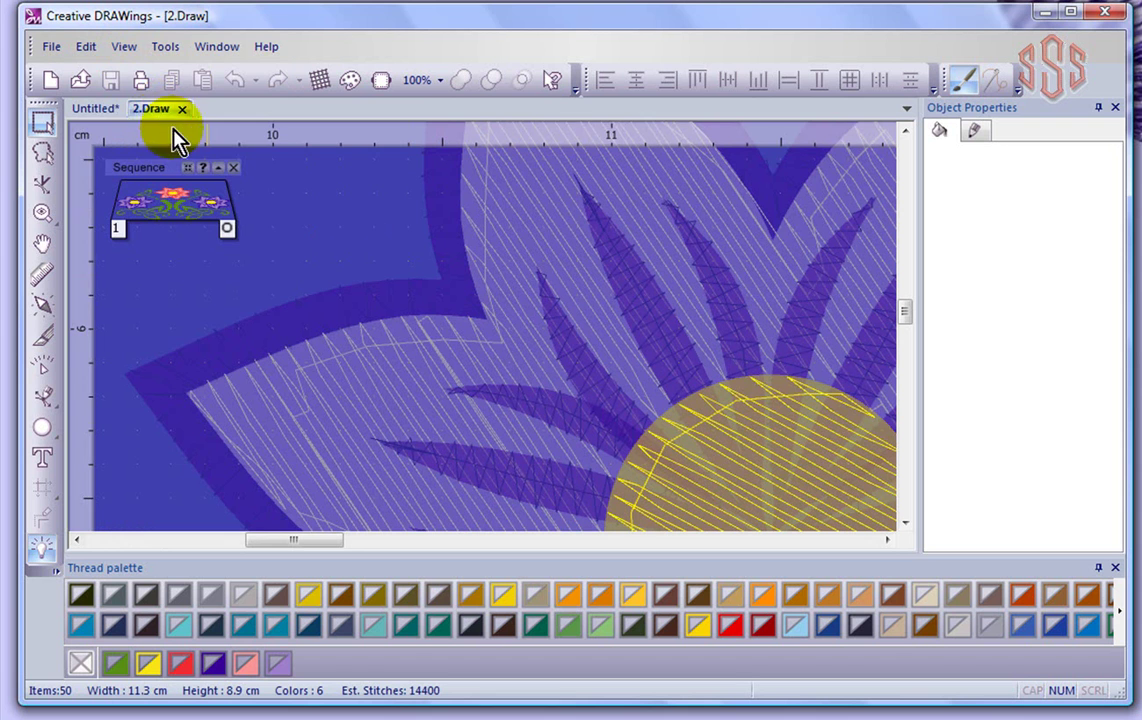
{"action": "left_click", "coordinate": [122, 47]}
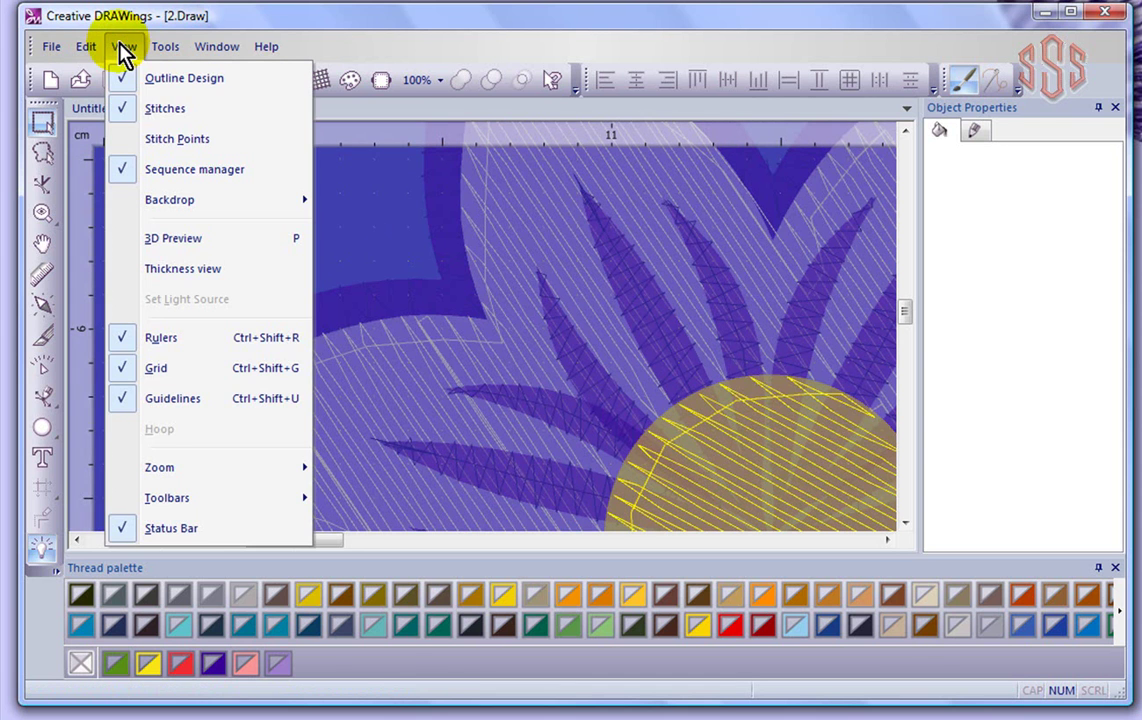
{"action": "left_click", "coordinate": [186, 142]}
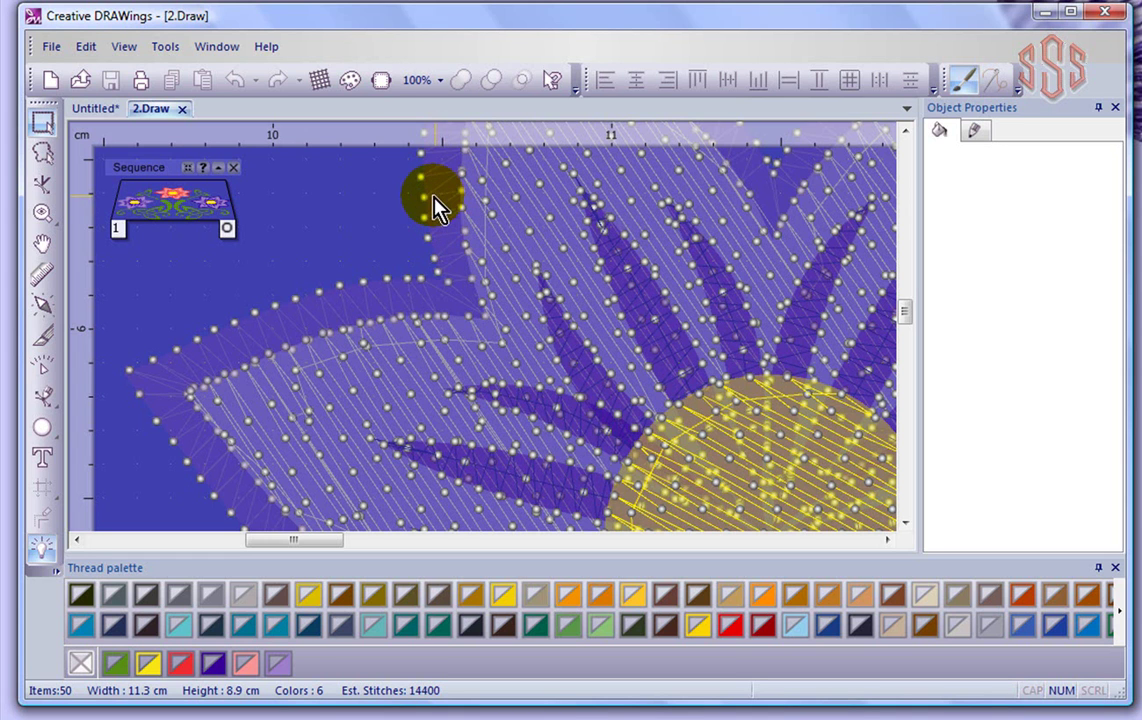
{"action": "left_click", "coordinate": [124, 47]}
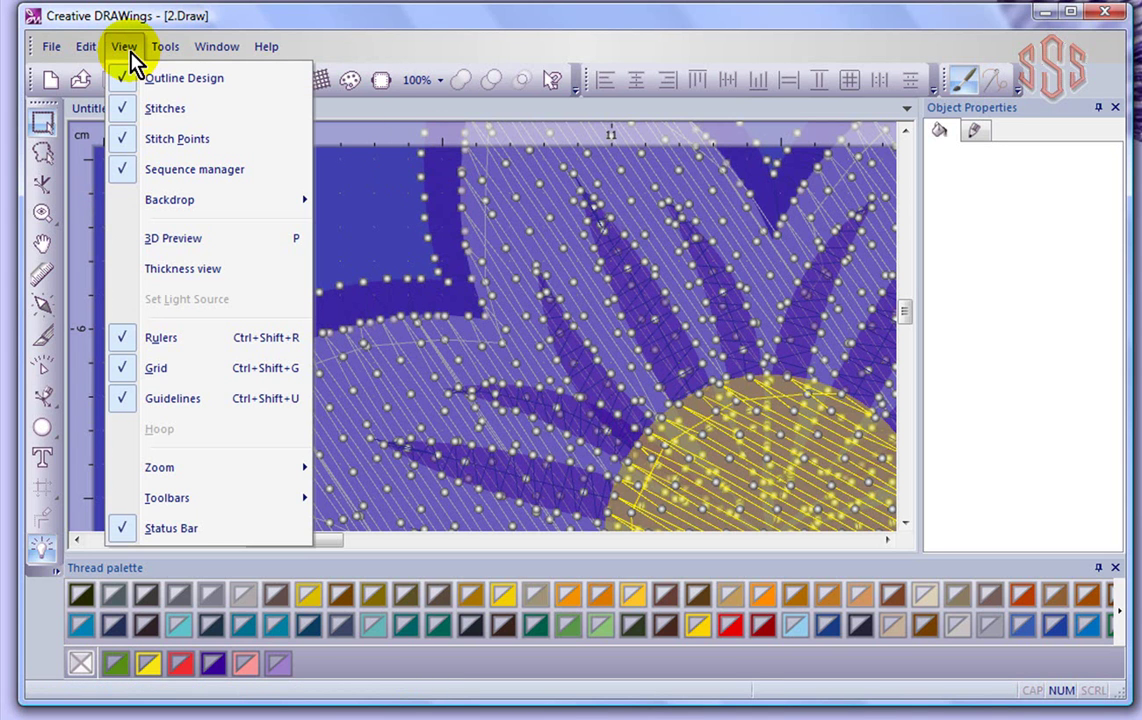
{"action": "left_click", "coordinate": [185, 241]}
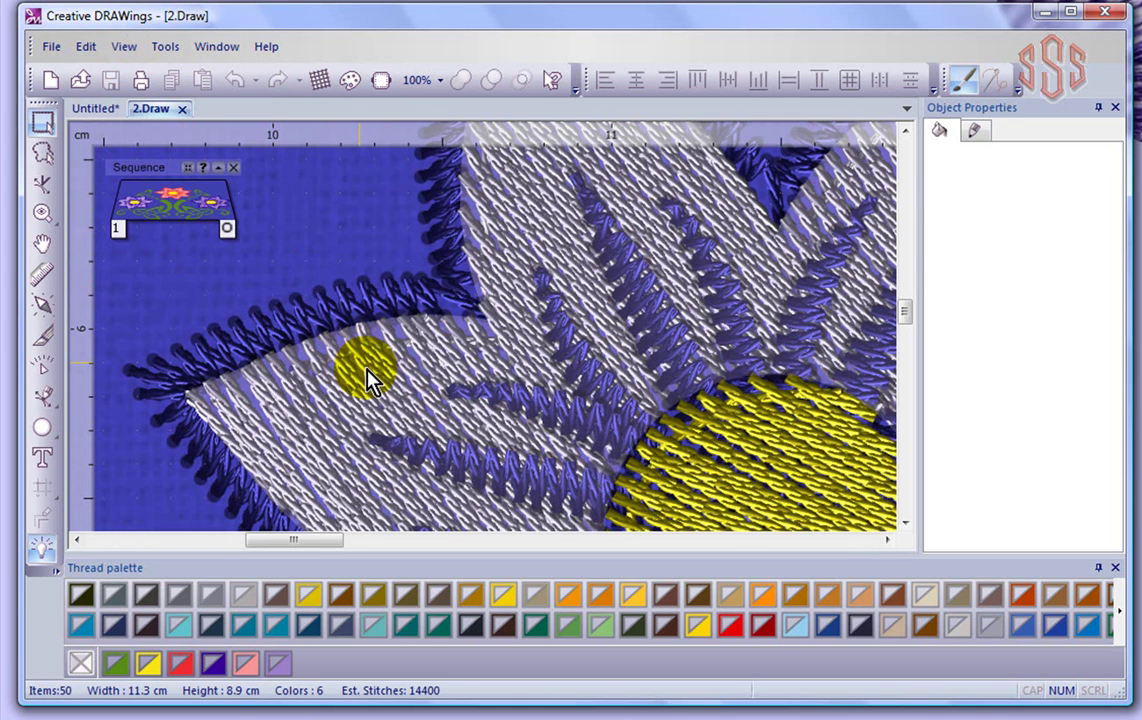
Set the 3D Preview's light source toward the lower left of the sphere and apply it.
{"action": "left_click", "coordinate": [122, 50]}
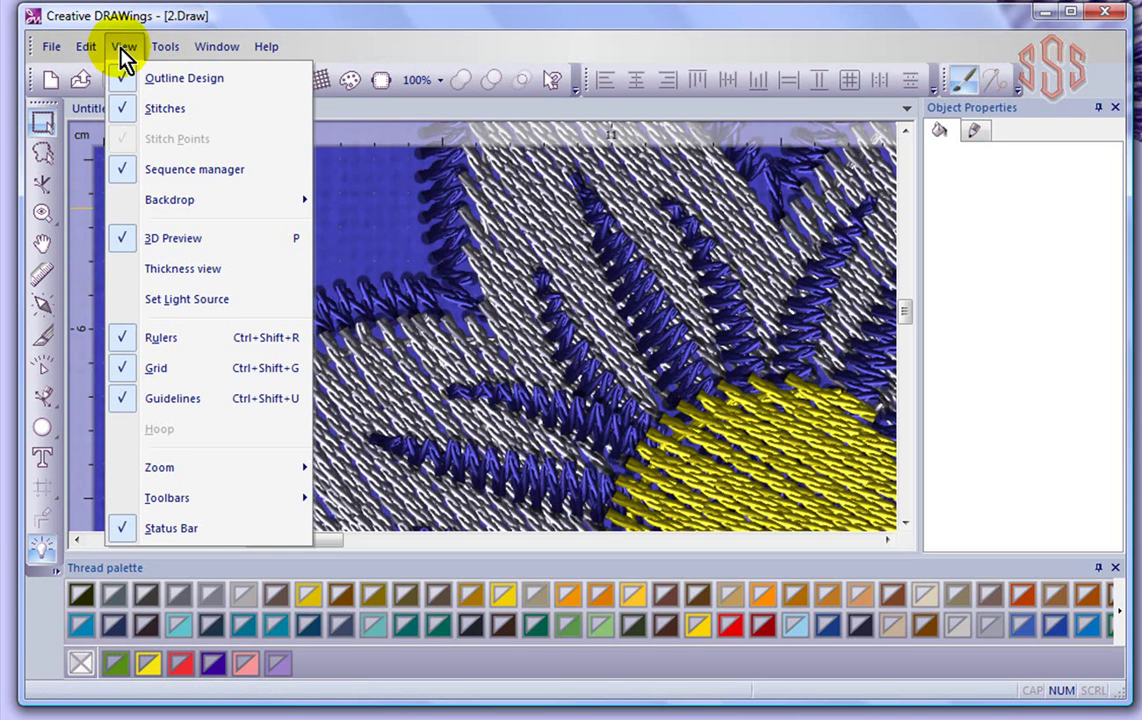
{"action": "left_click", "coordinate": [205, 312]}
{"action": "left_click_drag", "start_coordinate": [293, 320], "coordinate": [339, 191]}
{"action": "mouse_move", "coordinate": [467, 287]}
{"action": "left_mouse_down"}
{"action": "mouse_move", "coordinate": [390, 352]}
{"action": "mouse_move", "coordinate": [379, 411]}
{"action": "left_mouse_up"}
{"action": "mouse_move", "coordinate": [459, 336]}
{"action": "left_mouse_down"}
{"action": "mouse_move", "coordinate": [469, 294]}
{"action": "mouse_move", "coordinate": [408, 375]}
{"action": "mouse_move", "coordinate": [382, 378]}
{"action": "left_mouse_up"}
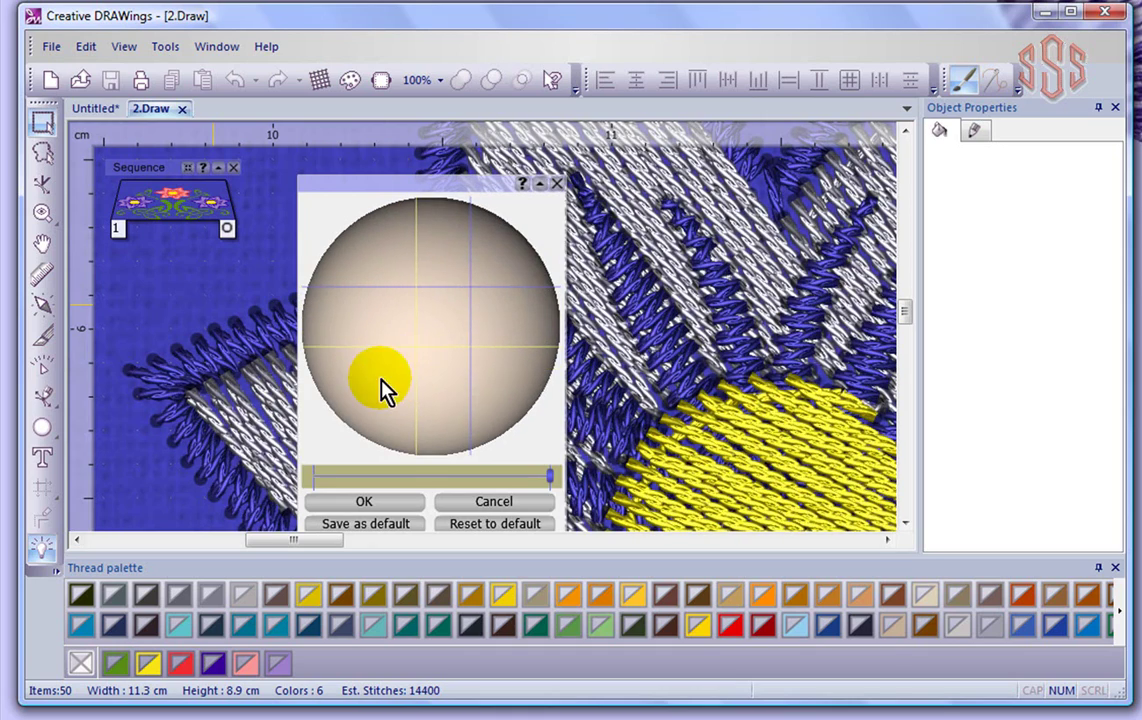
{"action": "left_click", "coordinate": [364, 502]}
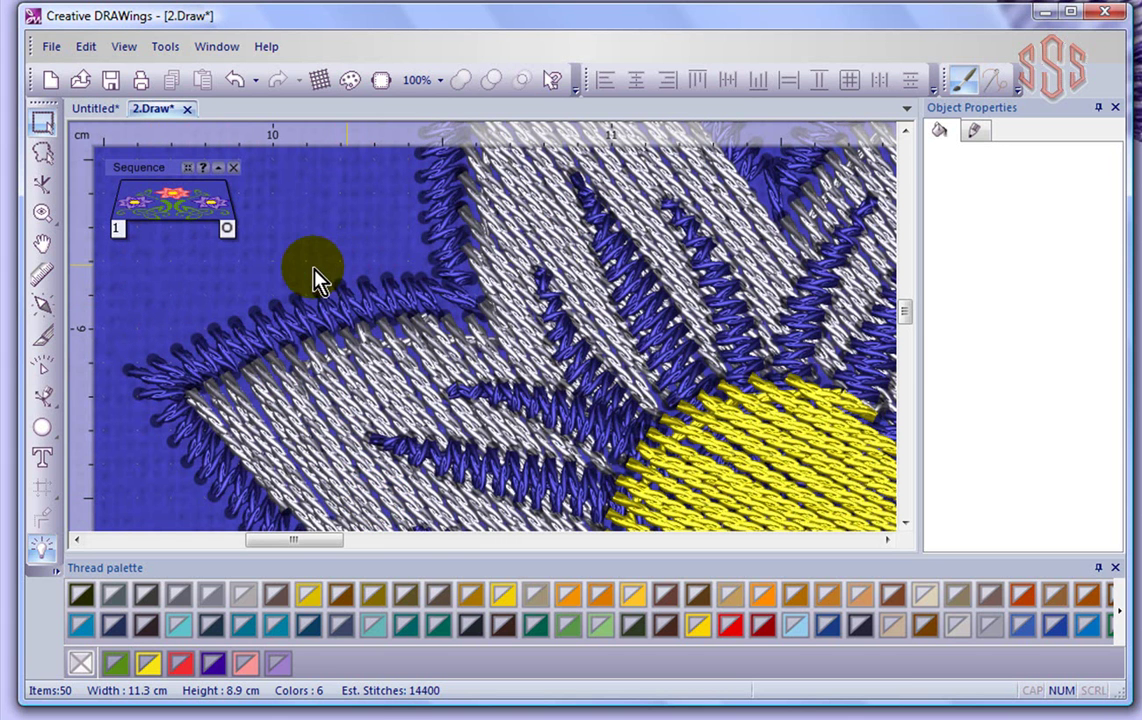
Switch the left flower's display to Thickness view to examine where its stitched areas overlap.
{"action": "scroll", "coordinate": [300, 240], "scroll_direction": "down", "scroll_amount": 2}
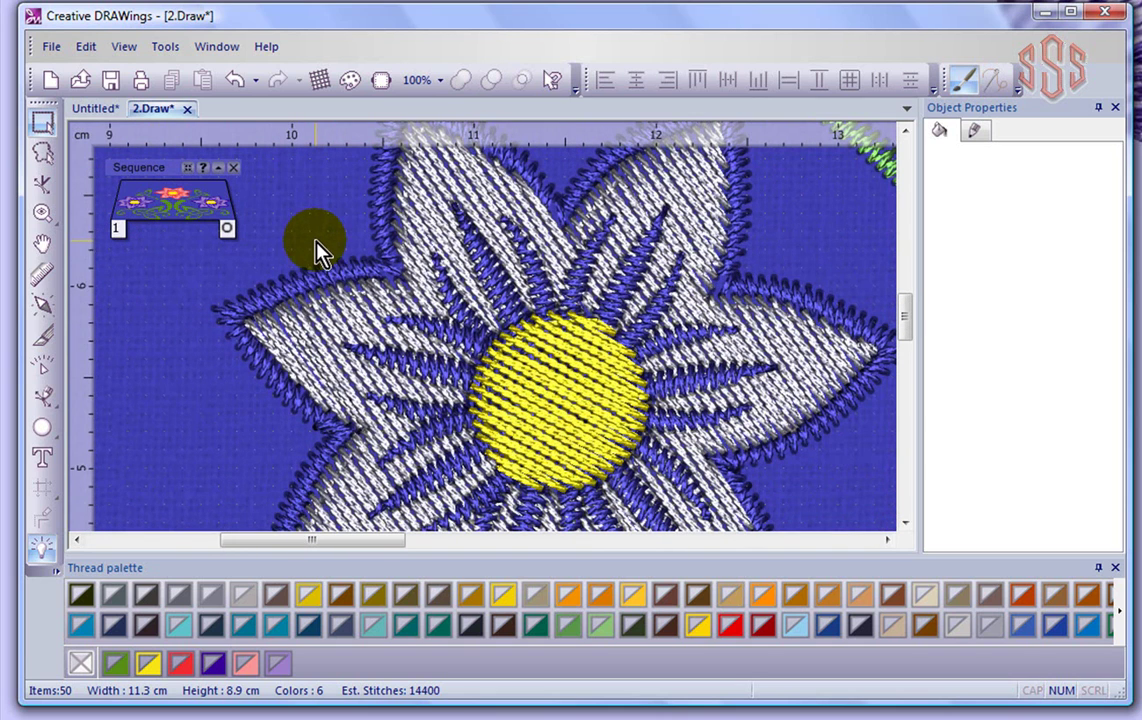
{"action": "left_click", "coordinate": [122, 50]}
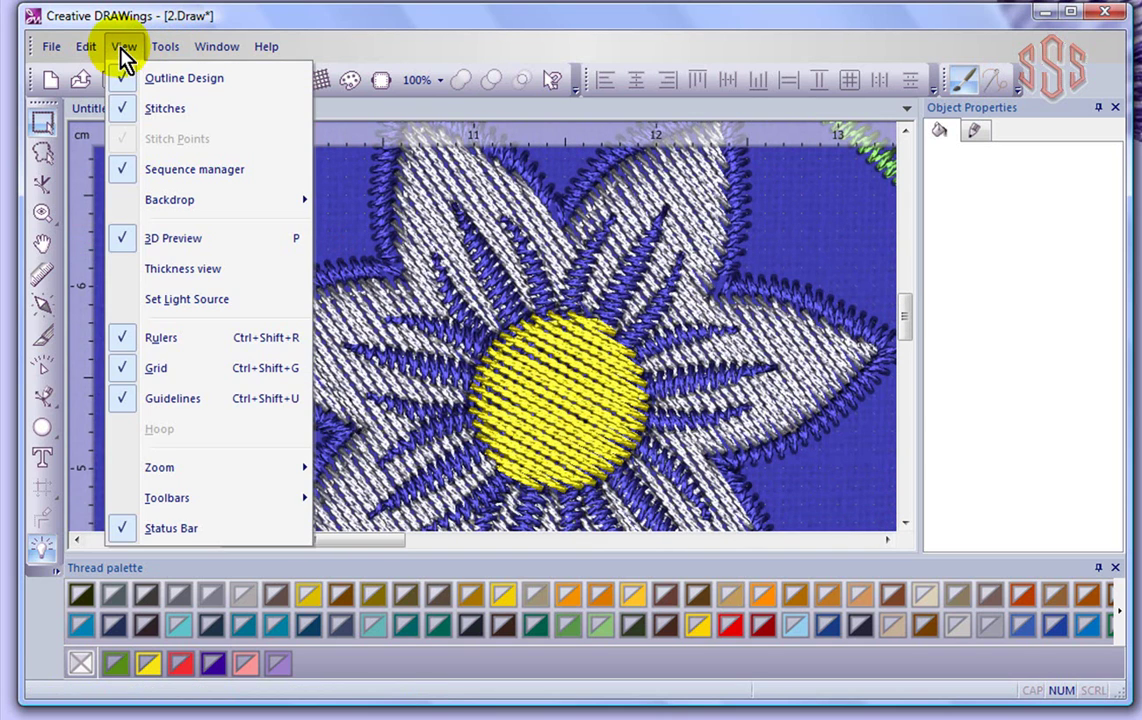
{"action": "left_click", "coordinate": [183, 274]}
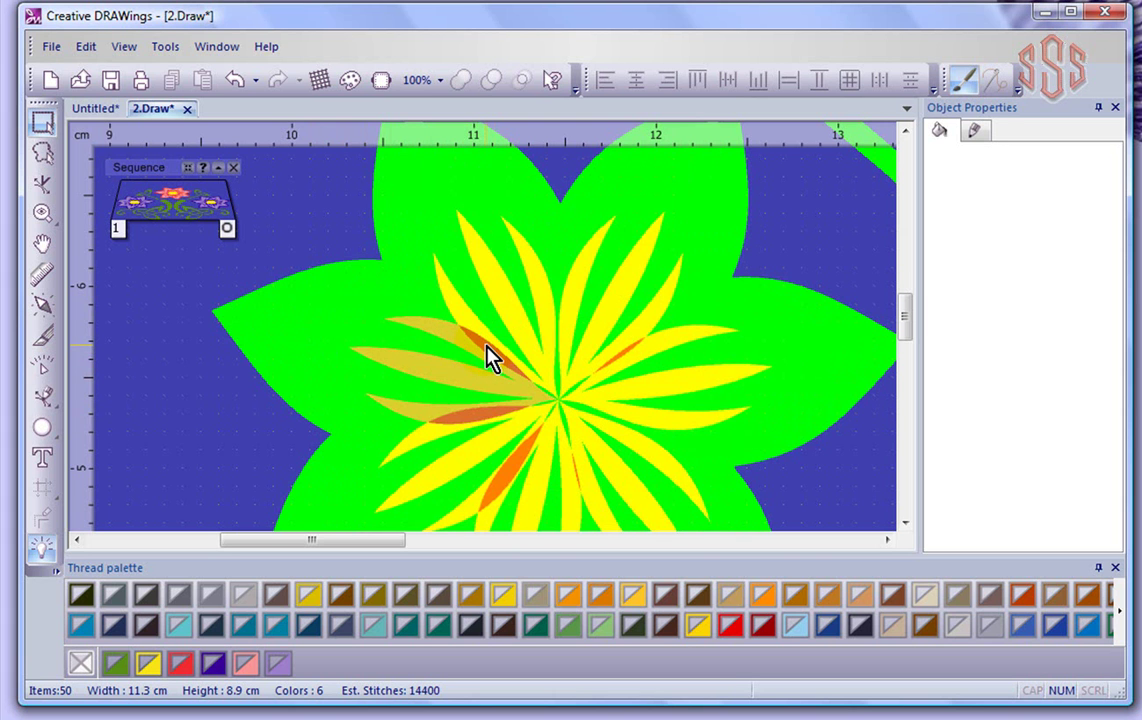
Turn off Thickness view so the floral design is displayed with its regular embroidered stitches.
{"action": "scroll", "coordinate": [205, 325], "scroll_direction": "down", "scroll_amount": 4}
{"action": "scroll", "coordinate": [200, 325], "scroll_direction": "down", "scroll_amount": 1}
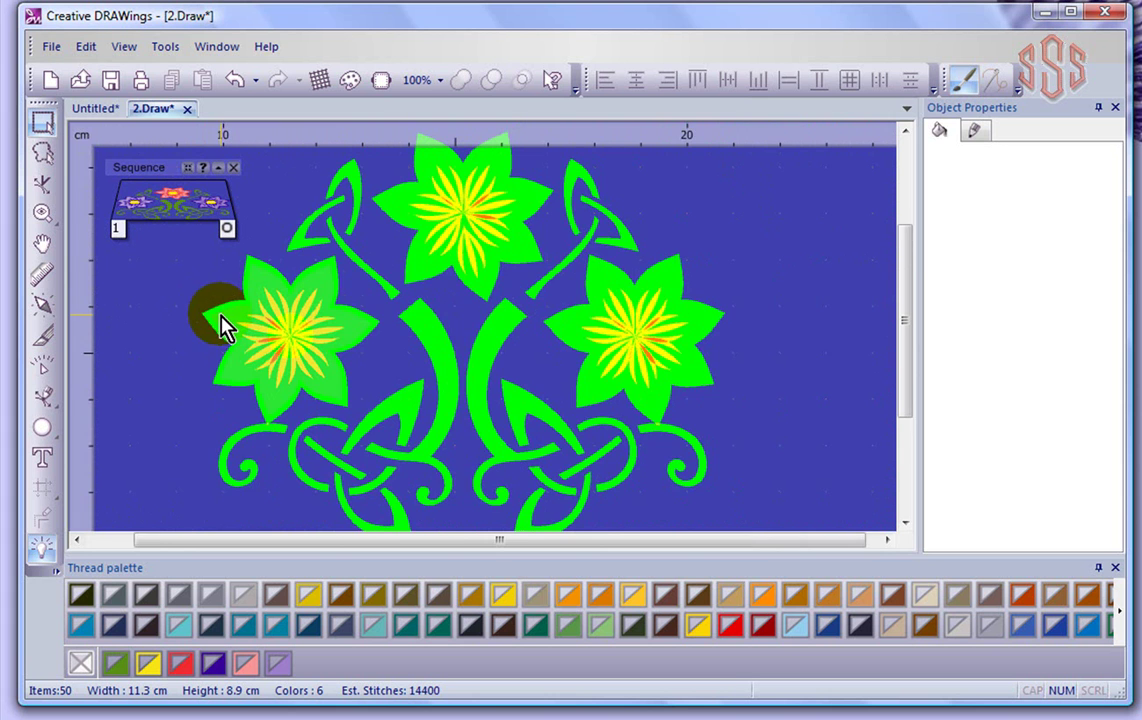
{"action": "scroll", "coordinate": [224, 328], "scroll_direction": "up", "scroll_amount": 3}
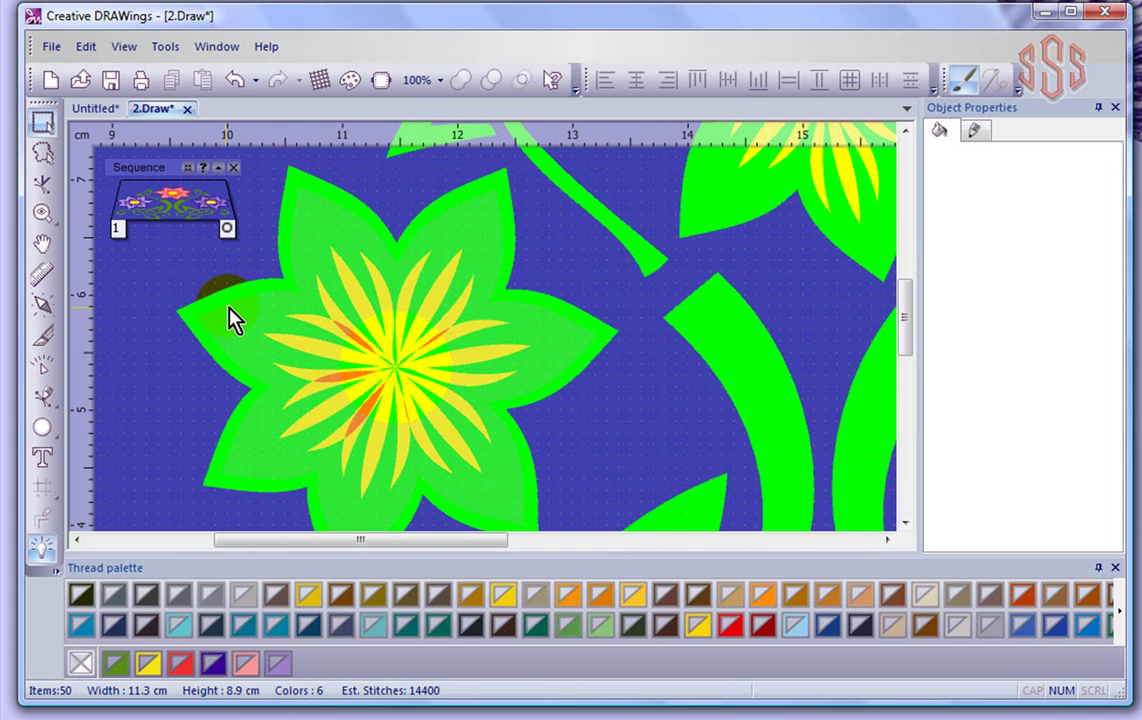
{"action": "left_click", "coordinate": [127, 48]}
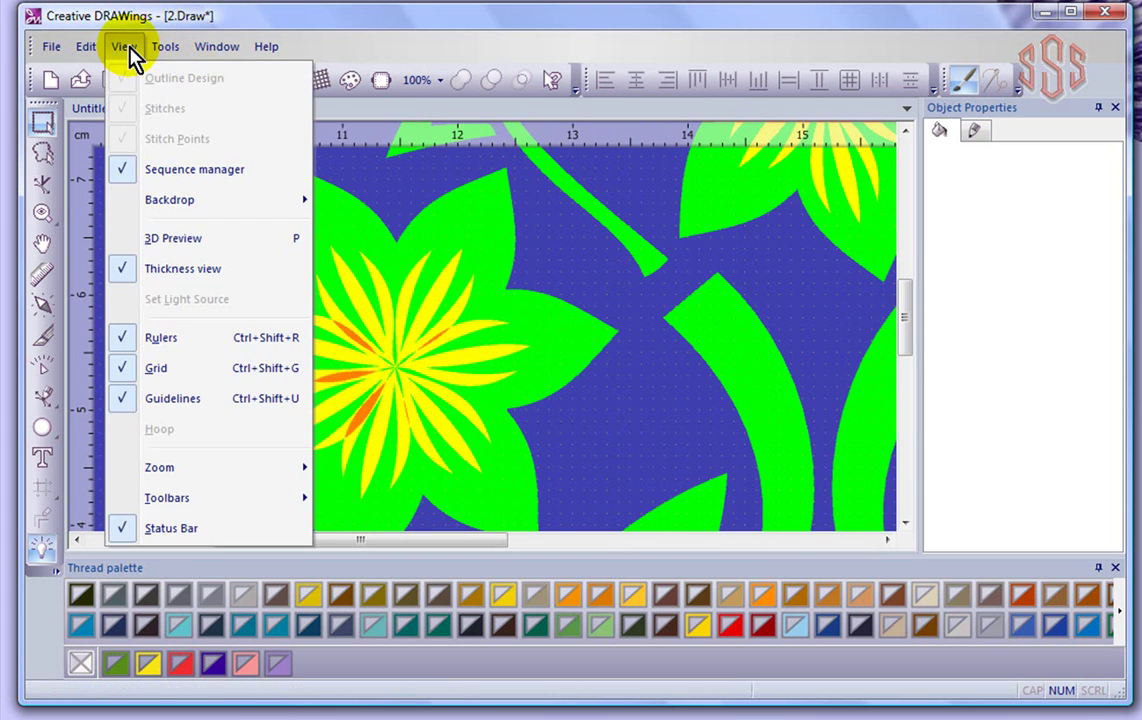
{"action": "left_click", "coordinate": [210, 278]}
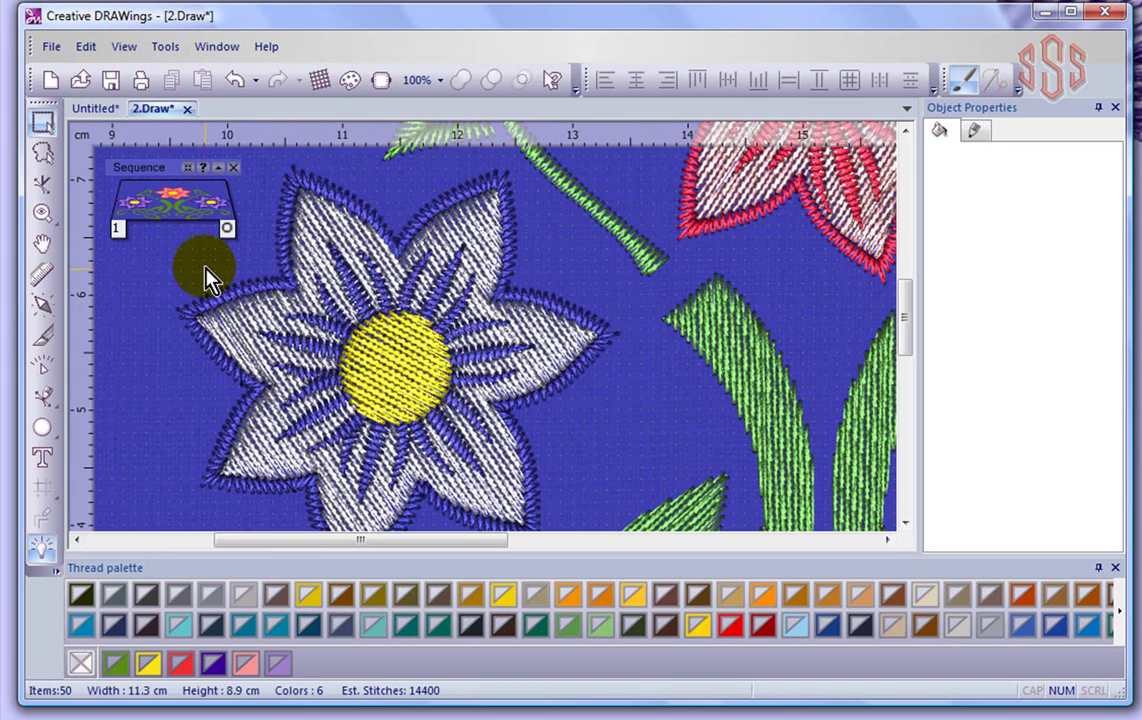
Hide the Sequence manager and bring it back into the floral design's window.
{"action": "left_click", "coordinate": [121, 45]}
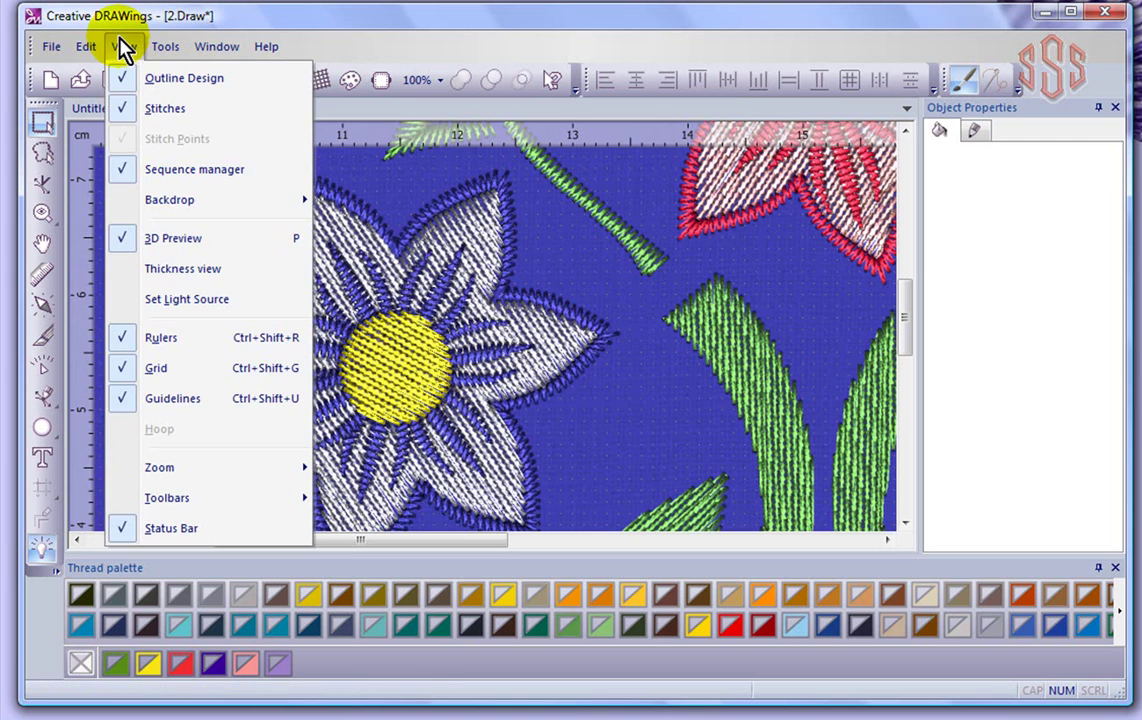
{"action": "left_click", "coordinate": [180, 172]}
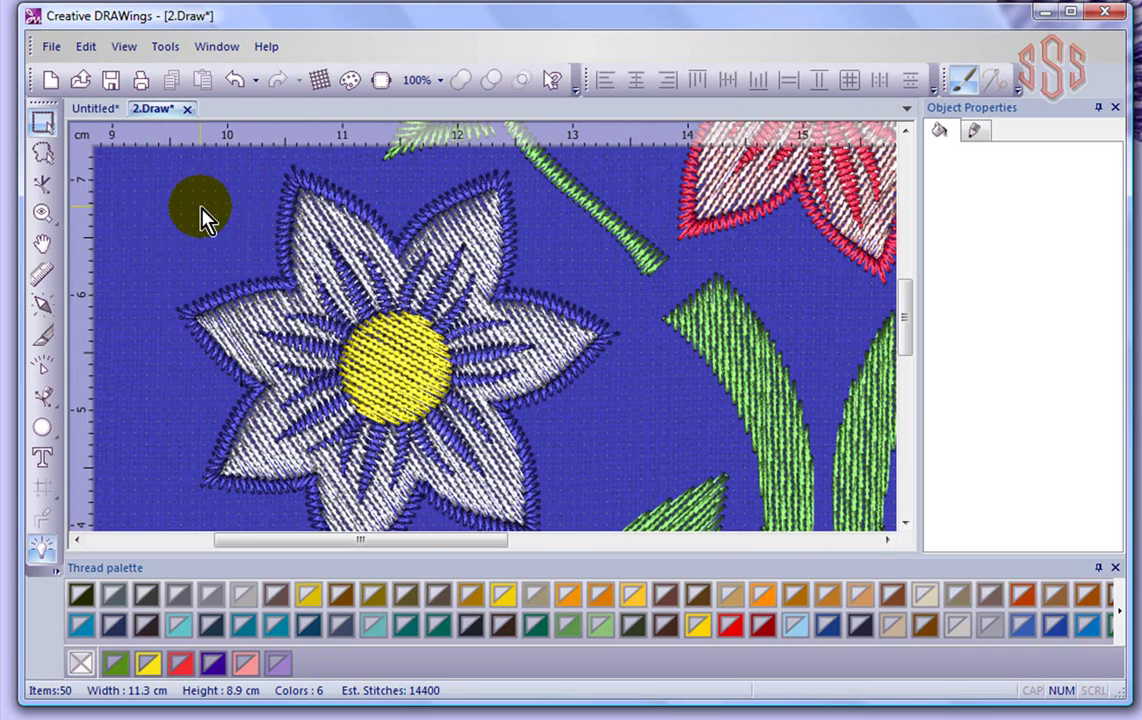
{"action": "scroll", "coordinate": [200, 210], "scroll_direction": "down", "scroll_amount": 3}
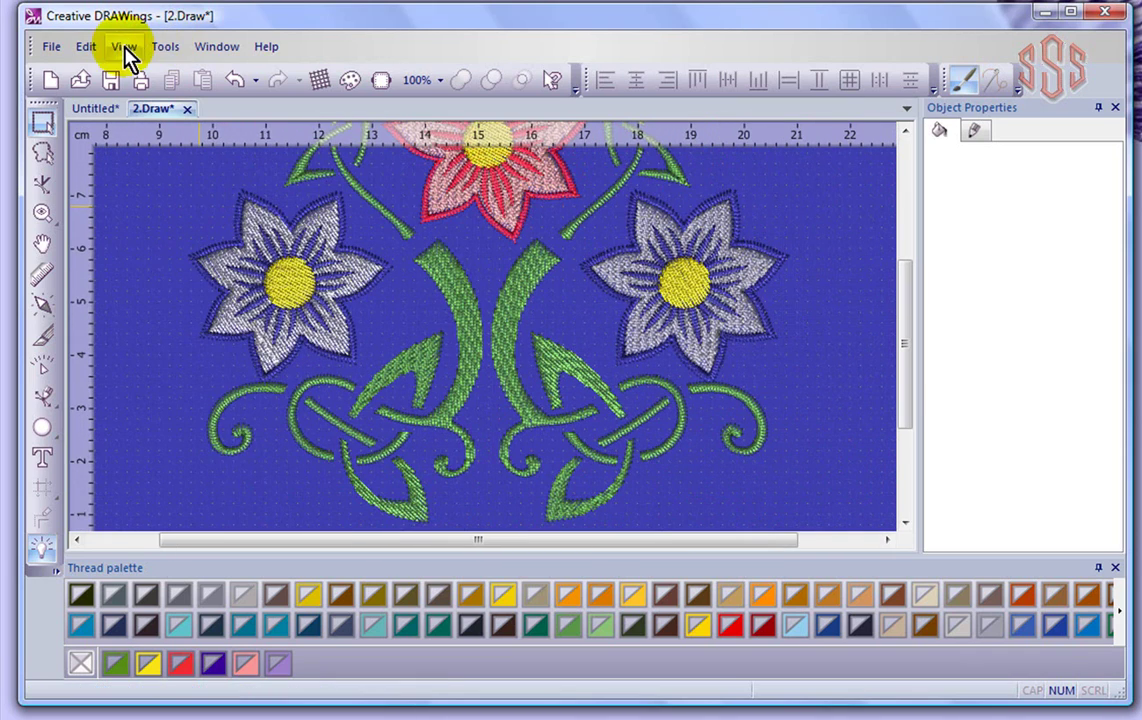
{"action": "left_click", "coordinate": [124, 46]}
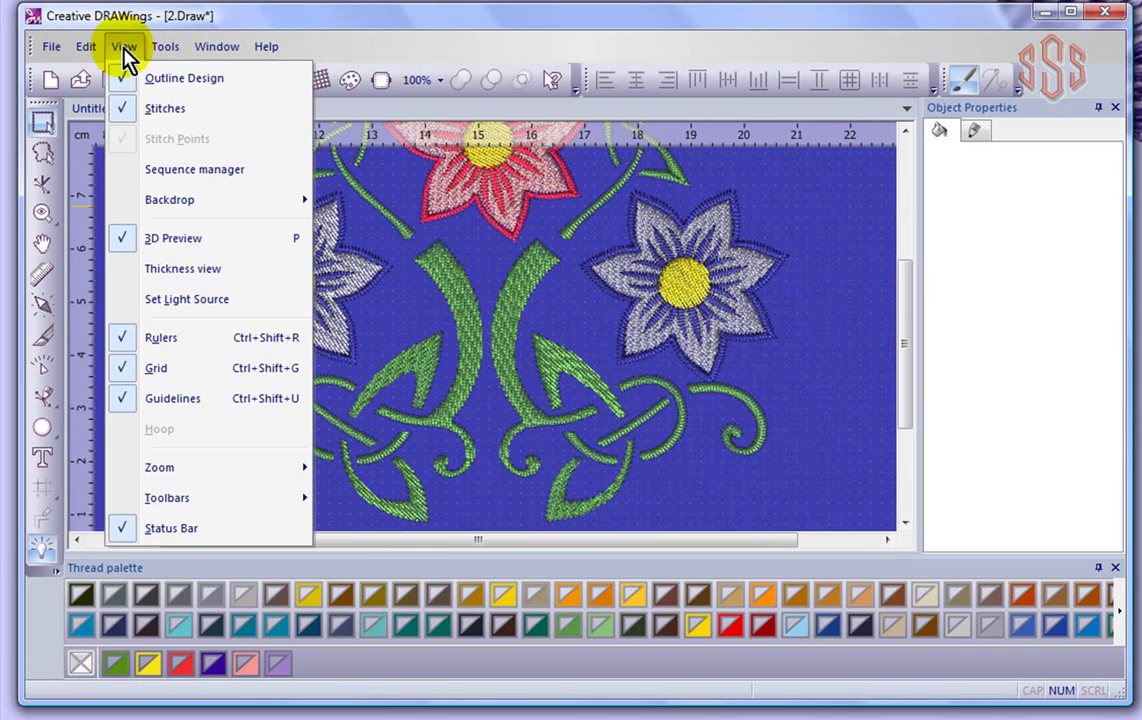
{"action": "left_click", "coordinate": [163, 176]}
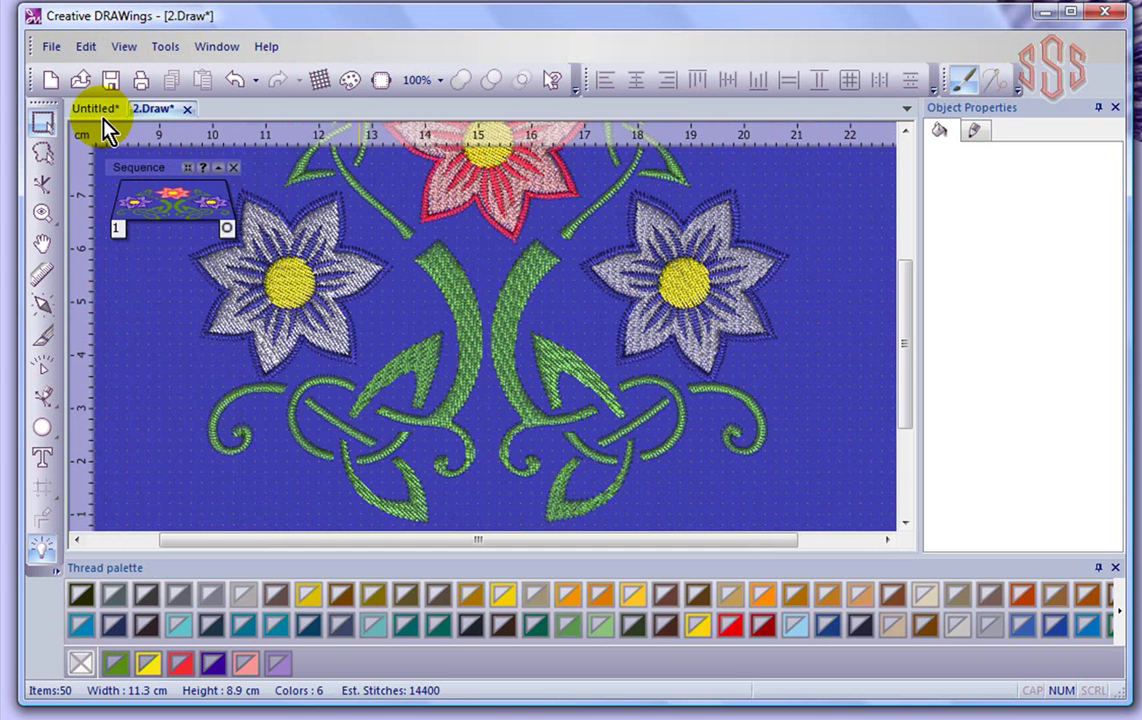
Start a new design from file and choose heart.jpg as its artwork.
{"action": "left_click", "coordinate": [47, 77]}
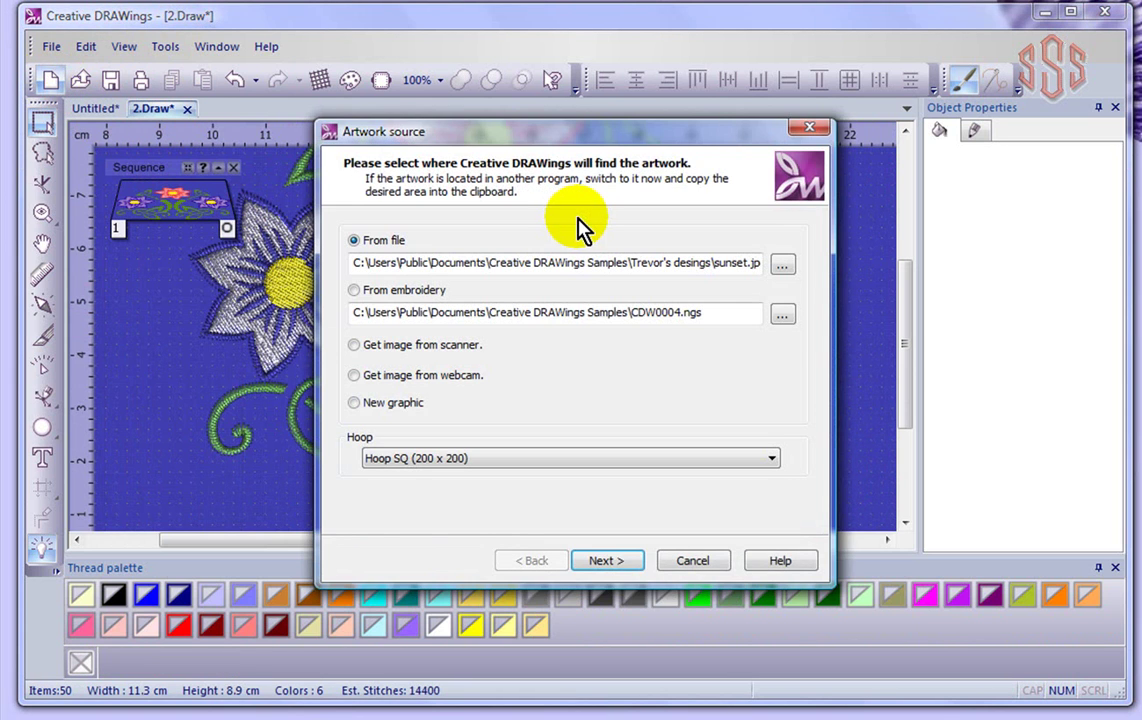
{"action": "left_click", "coordinate": [781, 266]}
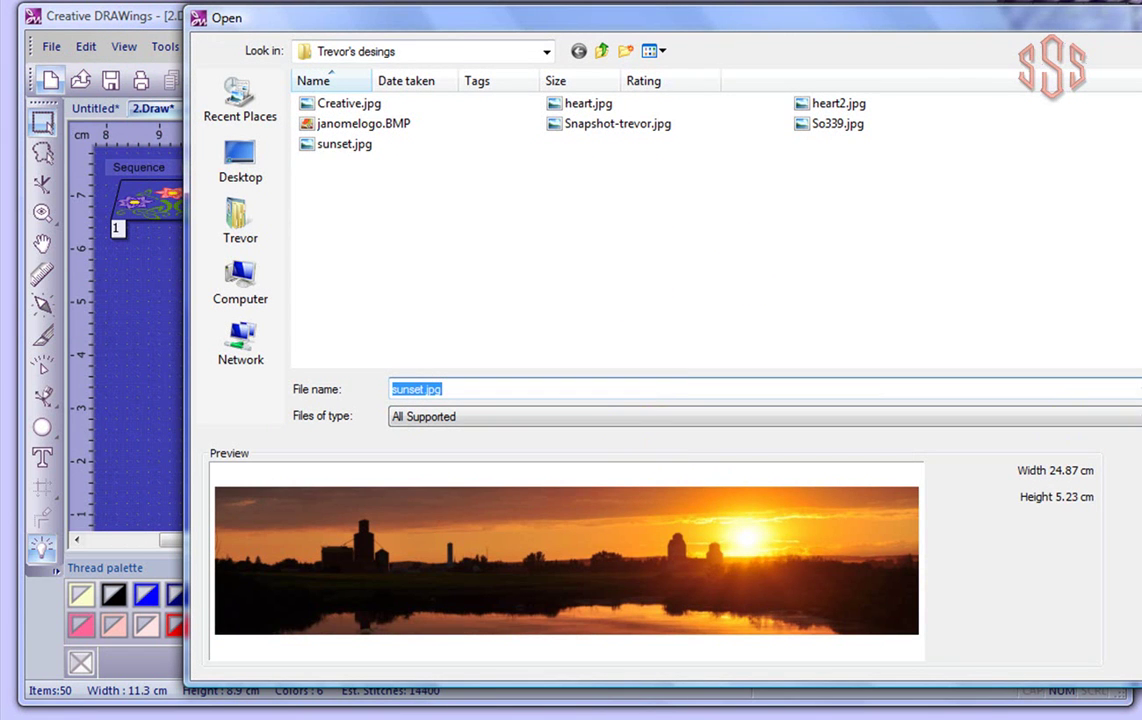
{"action": "left_click", "coordinate": [586, 103]}
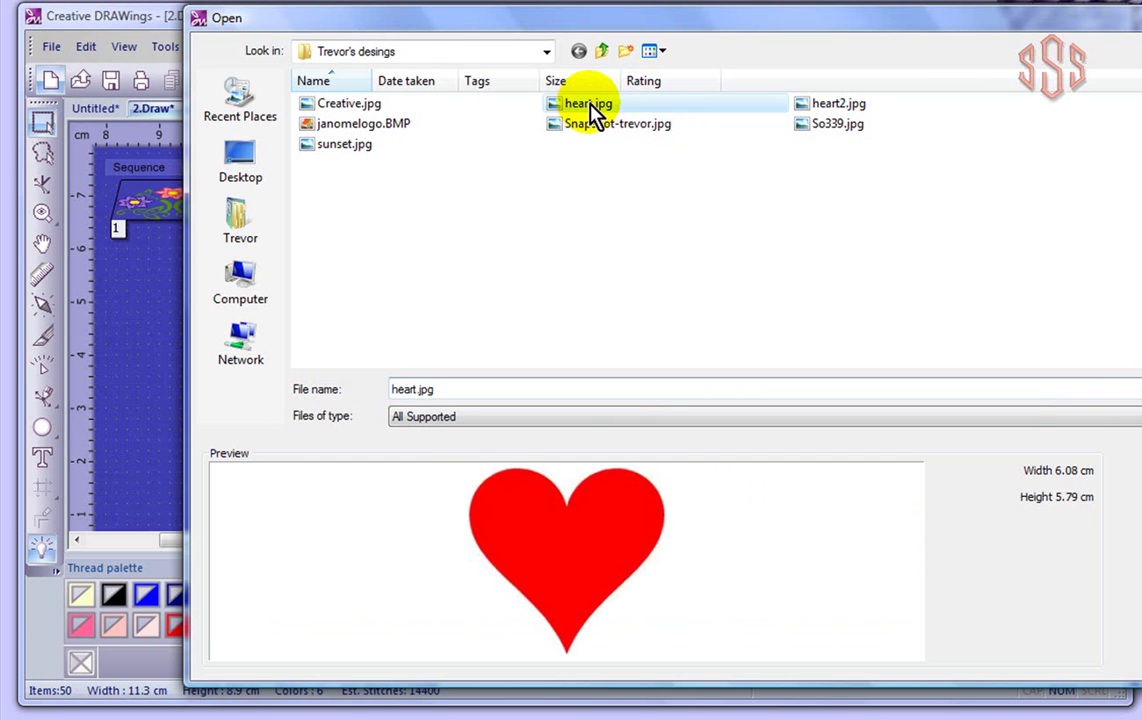
{"action": "key", "text": "Return"}
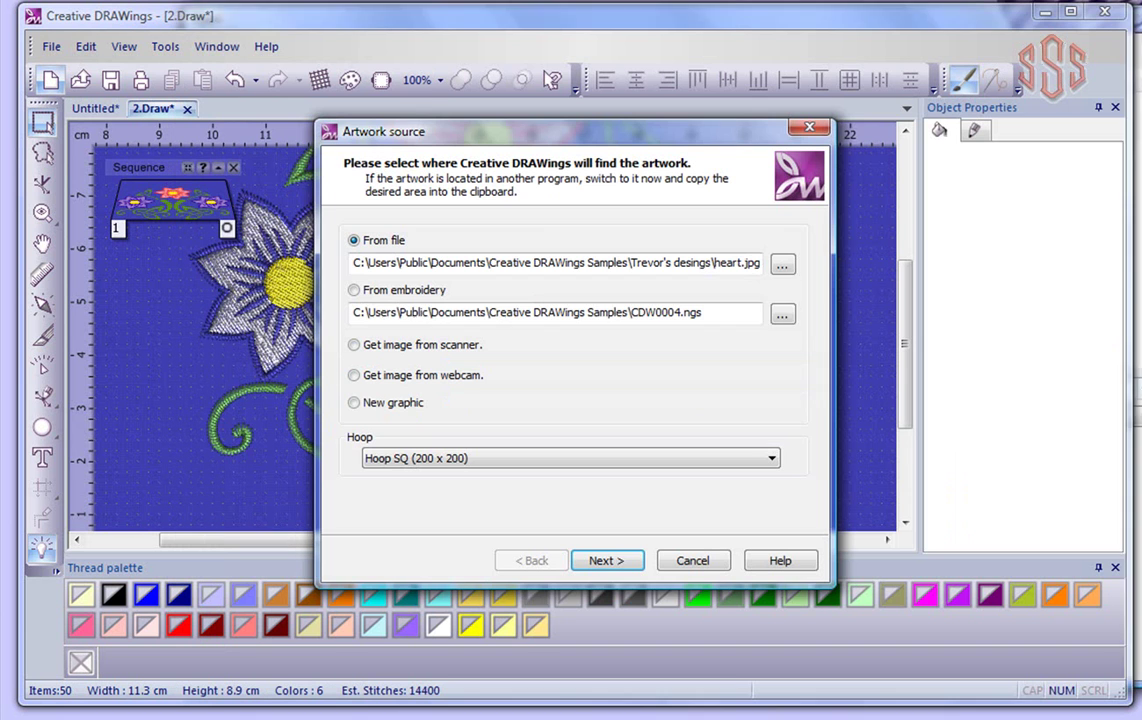
Trace the heart image into outlines with the default options and finish the design on Cotton fabric with four Sulky threads.
{"action": "left_click", "coordinate": [614, 560]}
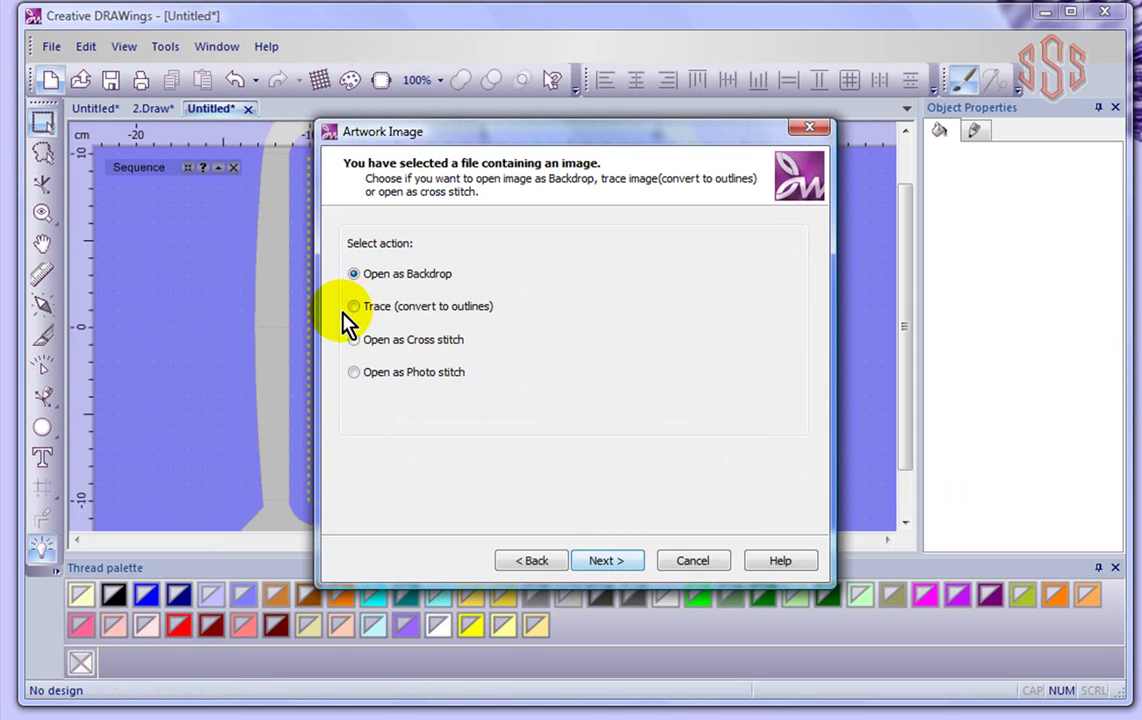
{"action": "left_click", "coordinate": [355, 307]}
{"action": "left_click", "coordinate": [622, 561]}
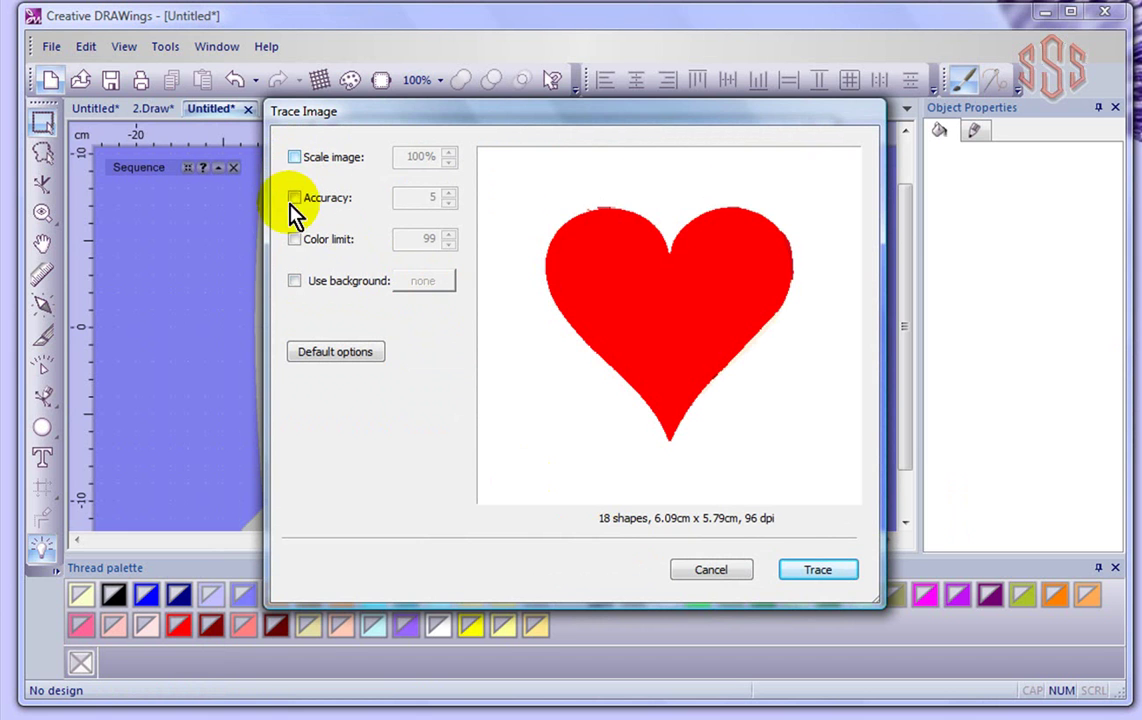
{"action": "left_click", "coordinate": [842, 578]}
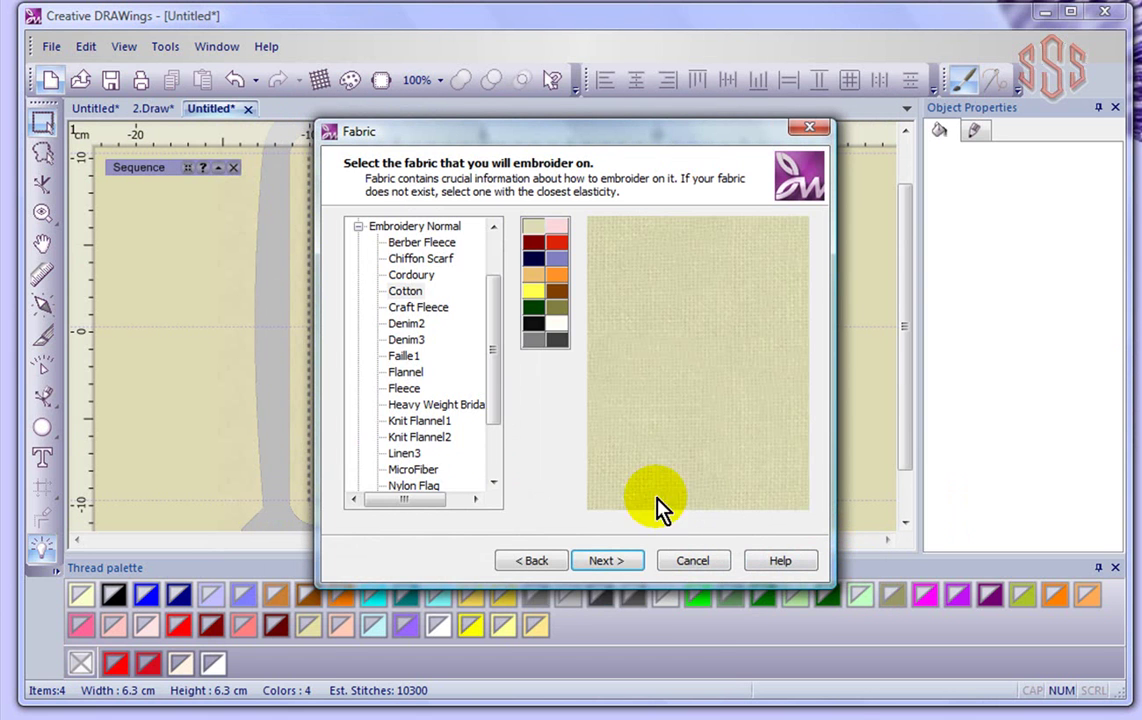
{"action": "left_click", "coordinate": [618, 560]}
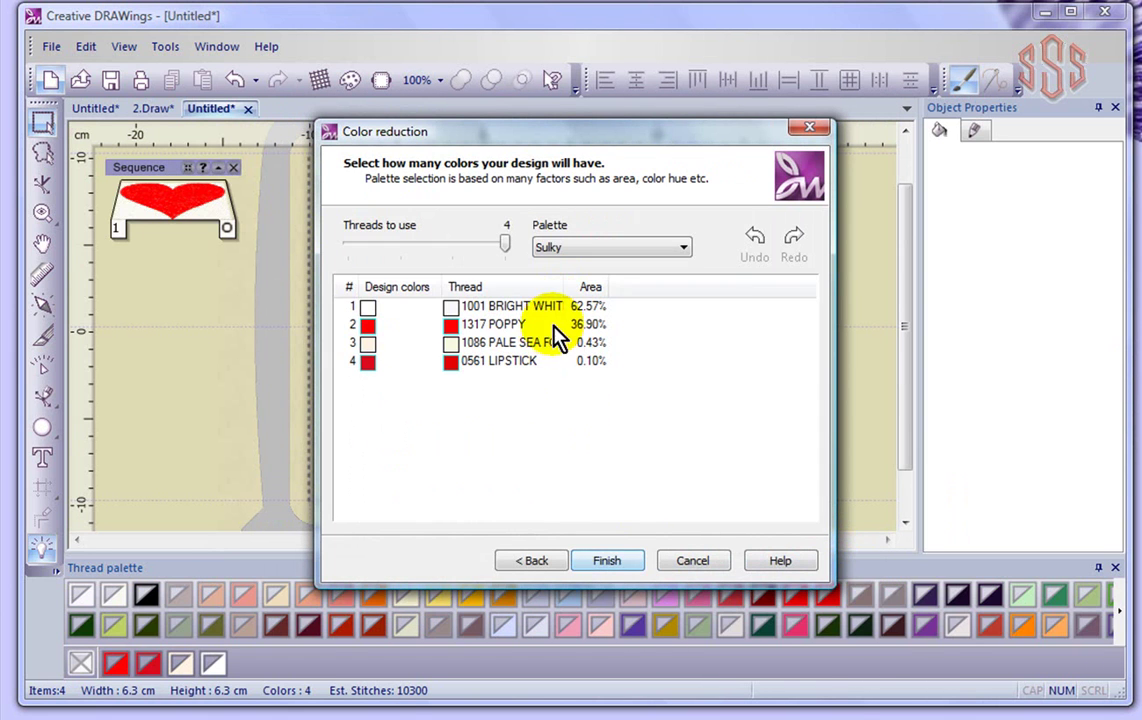
{"action": "left_click", "coordinate": [621, 561]}
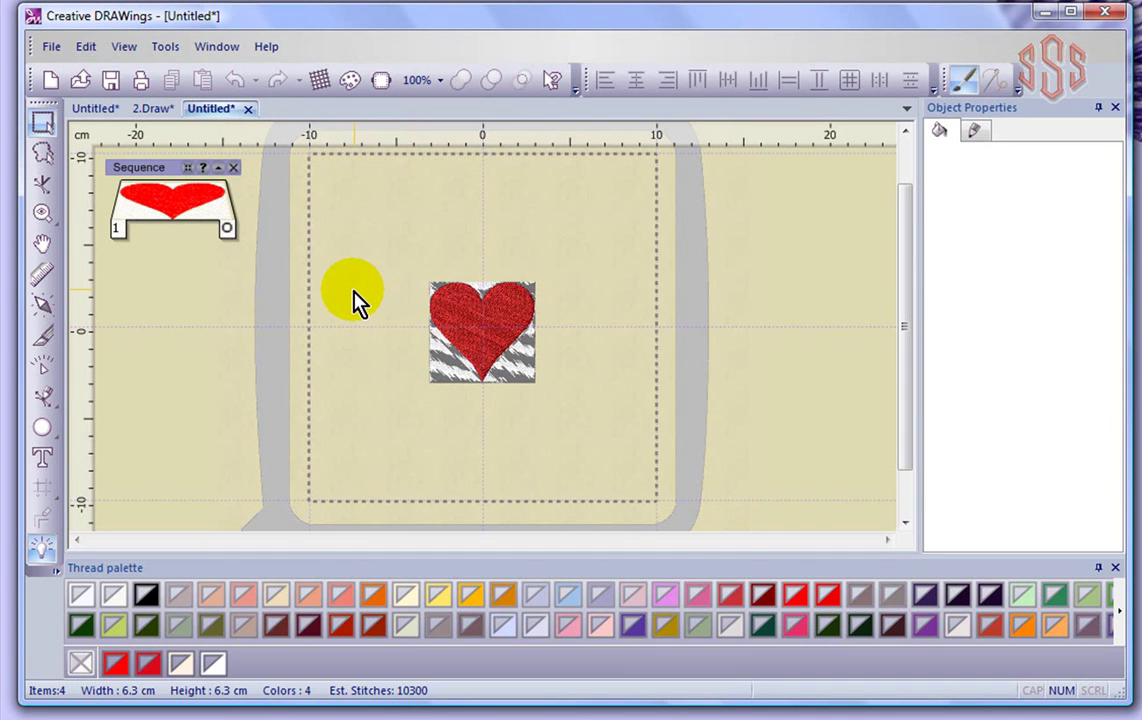
Hide the backdrop image behind the embroidered heart.
{"action": "scroll", "coordinate": [357, 298], "scroll_direction": "up", "scroll_amount": 3}
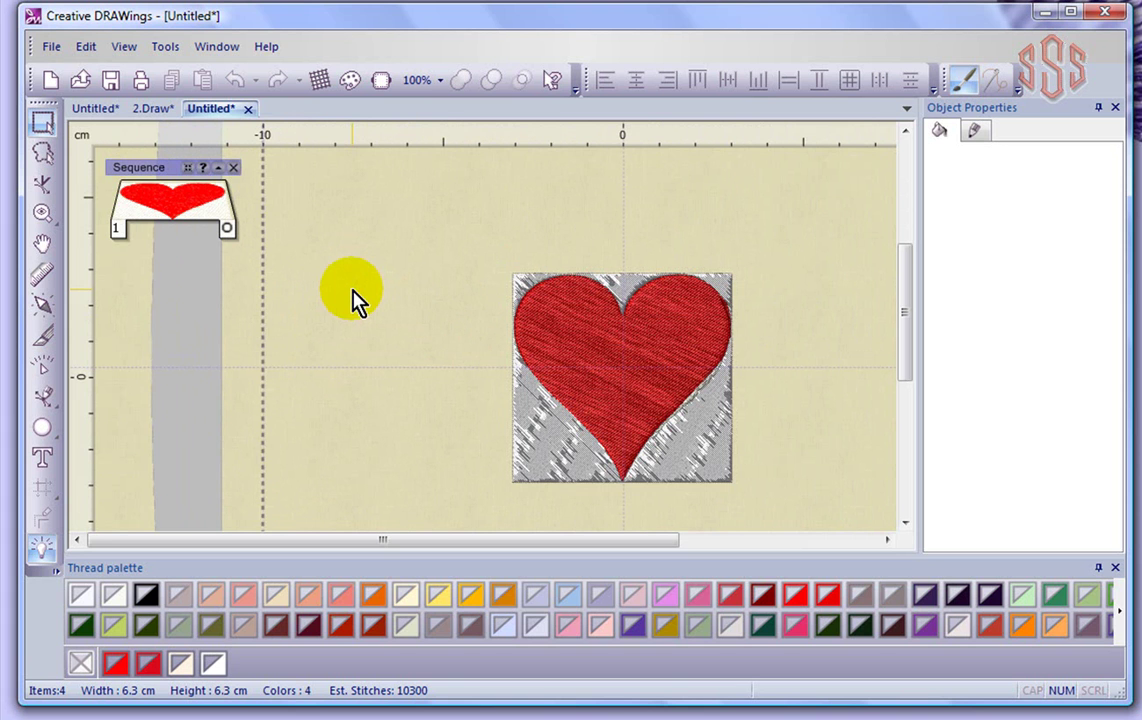
{"action": "scroll", "coordinate": [785, 403], "scroll_direction": "up", "scroll_amount": 2}
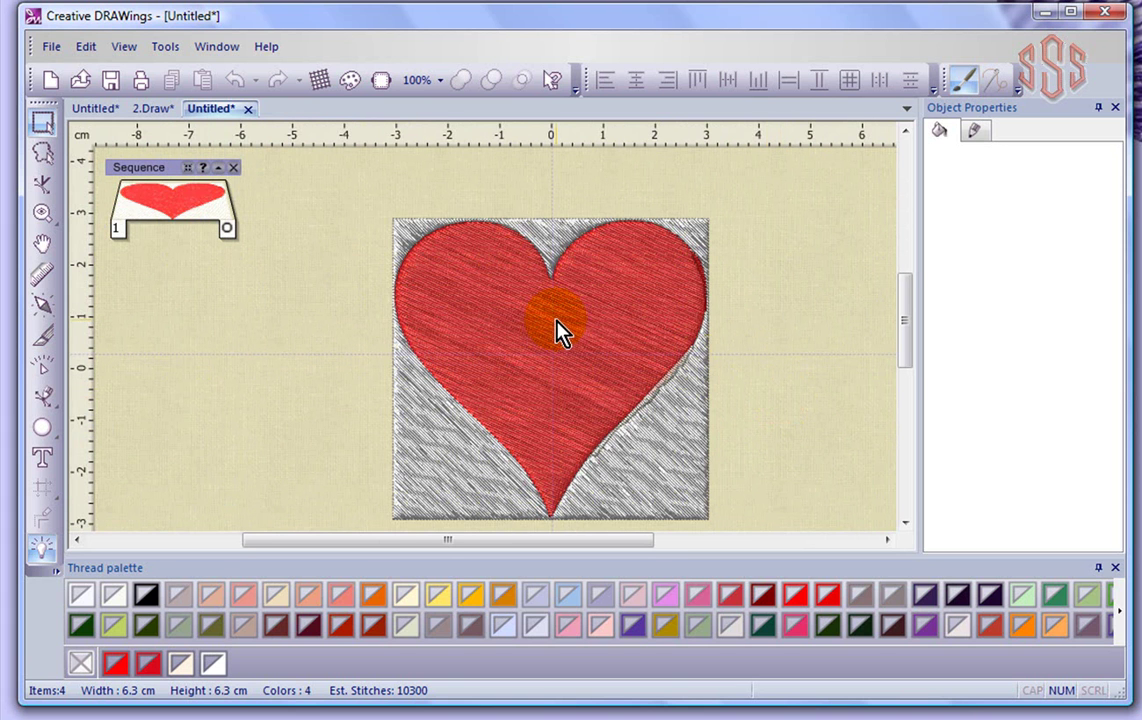
{"action": "left_click", "coordinate": [349, 314]}
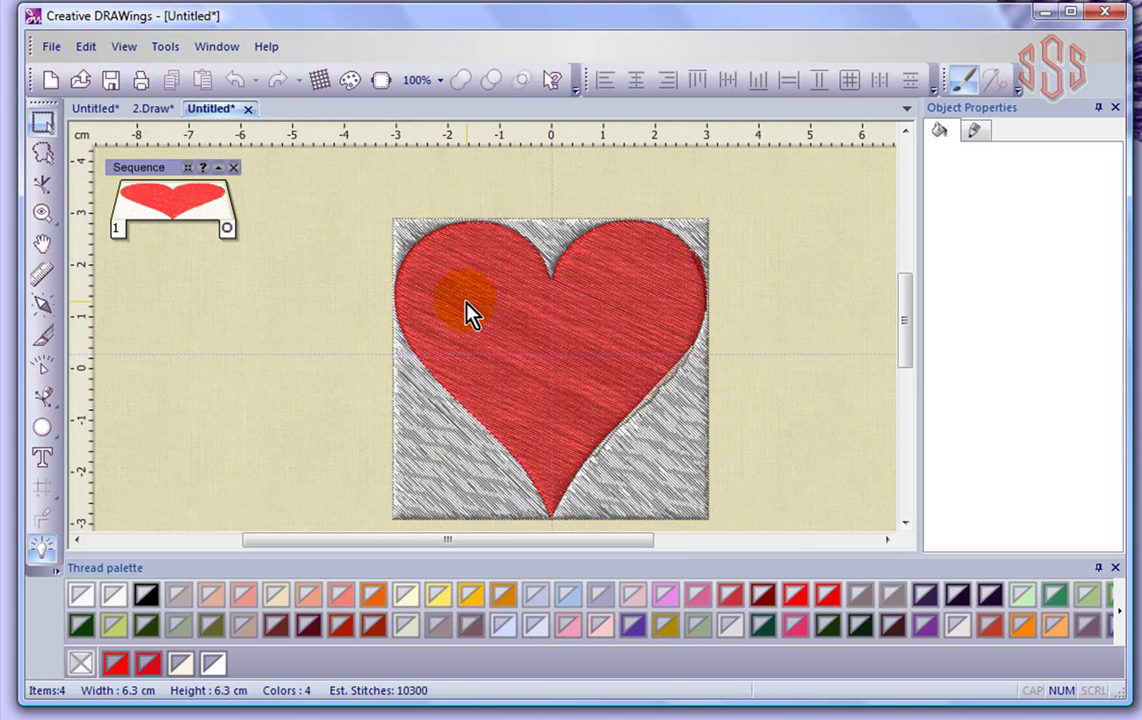
{"action": "left_click", "coordinate": [124, 47]}
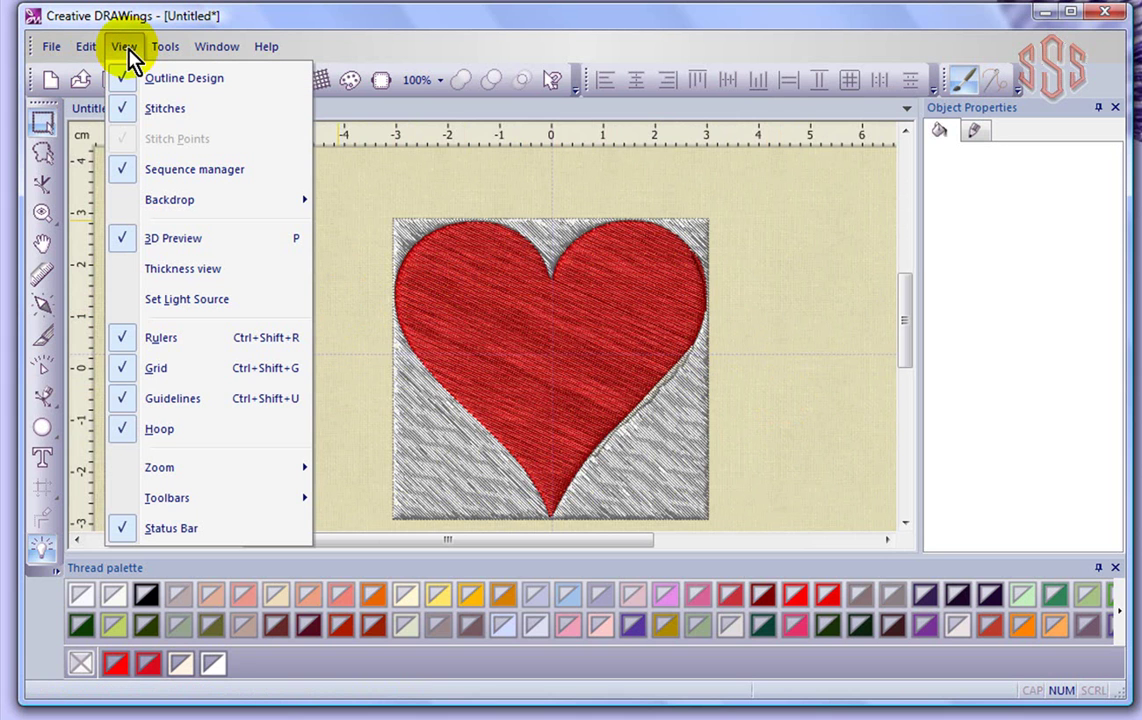
{"action": "mouse_move", "coordinate": [180, 200]}
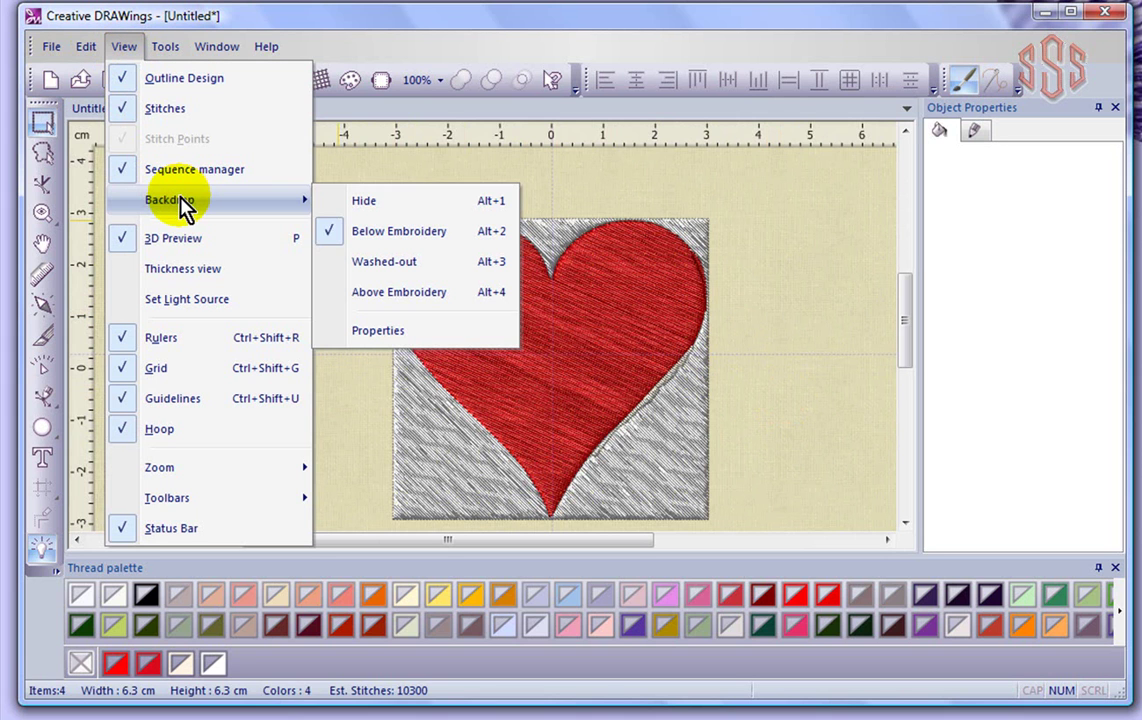
{"action": "left_click", "coordinate": [397, 200]}
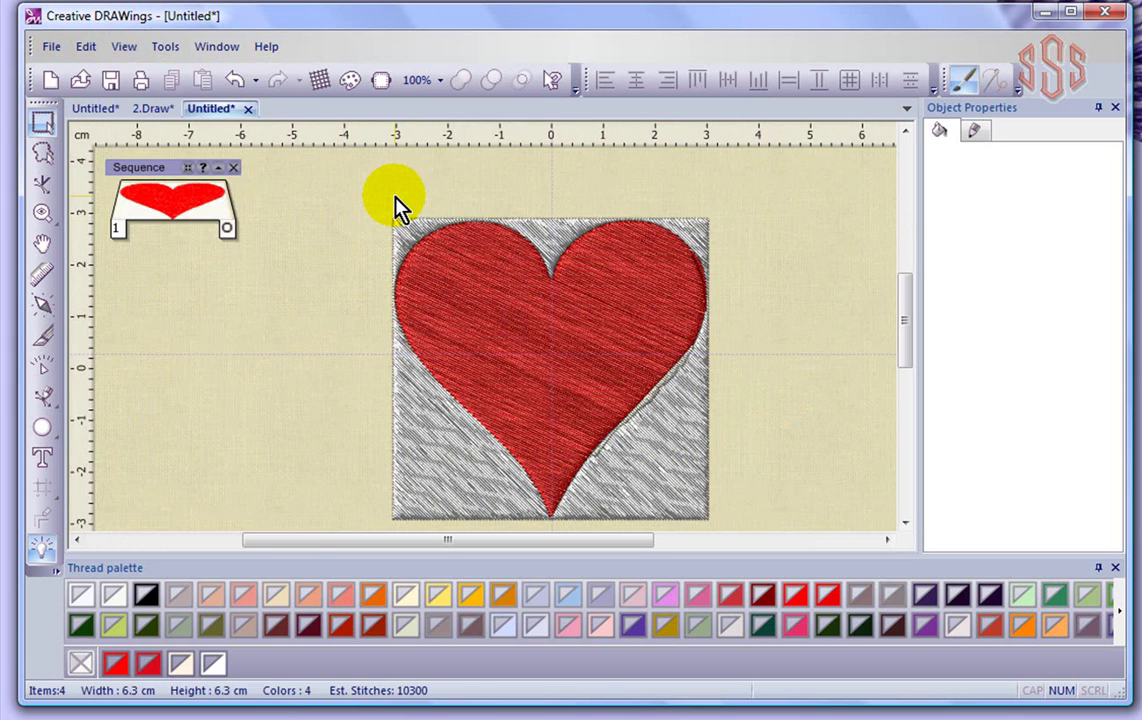
Turn off the 3D Preview and delete the white background shape around the heart.
{"action": "left_click", "coordinate": [124, 47]}
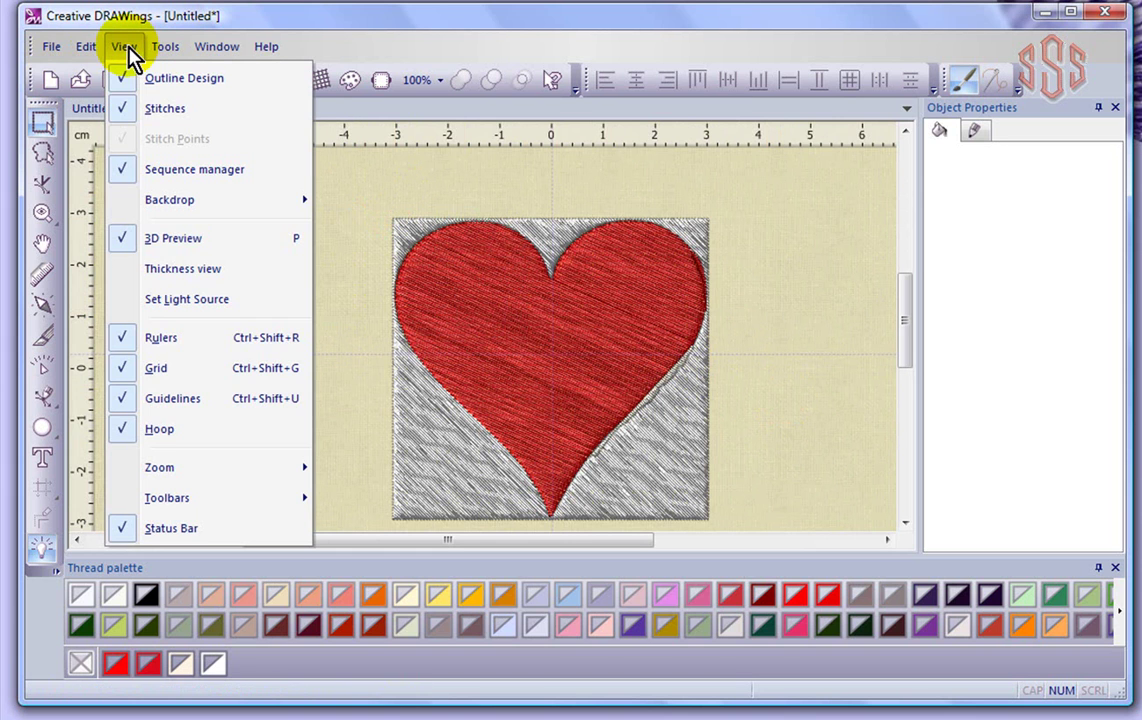
{"action": "left_click", "coordinate": [195, 245]}
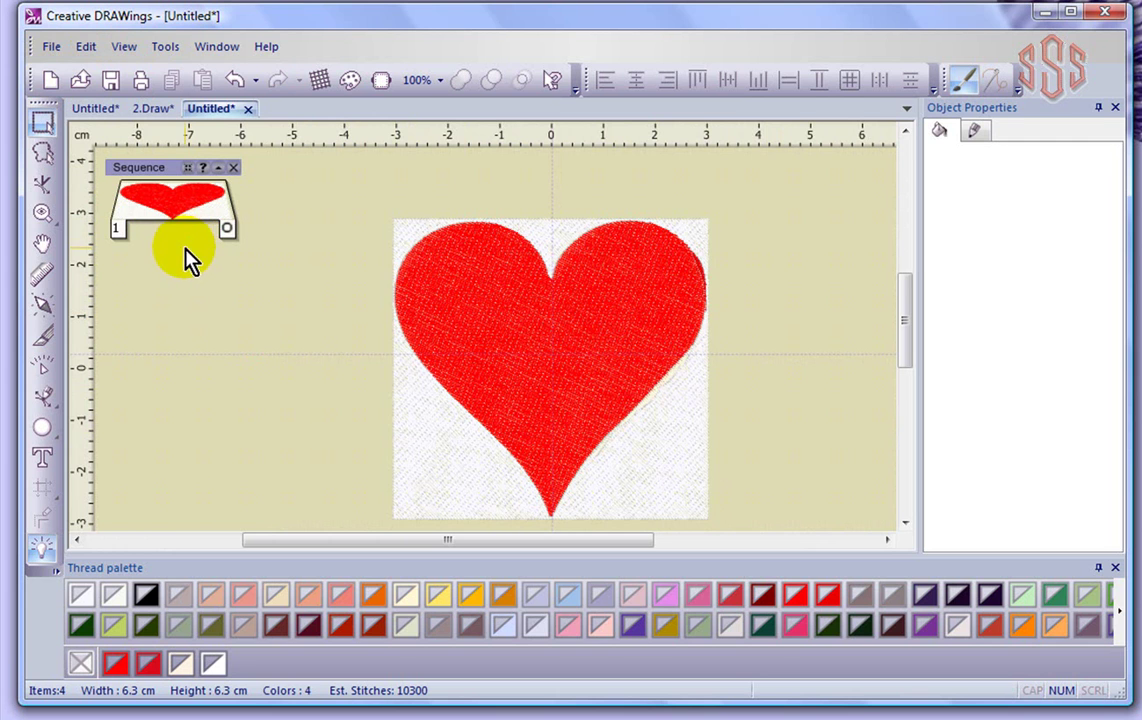
{"action": "left_click", "coordinate": [418, 455]}
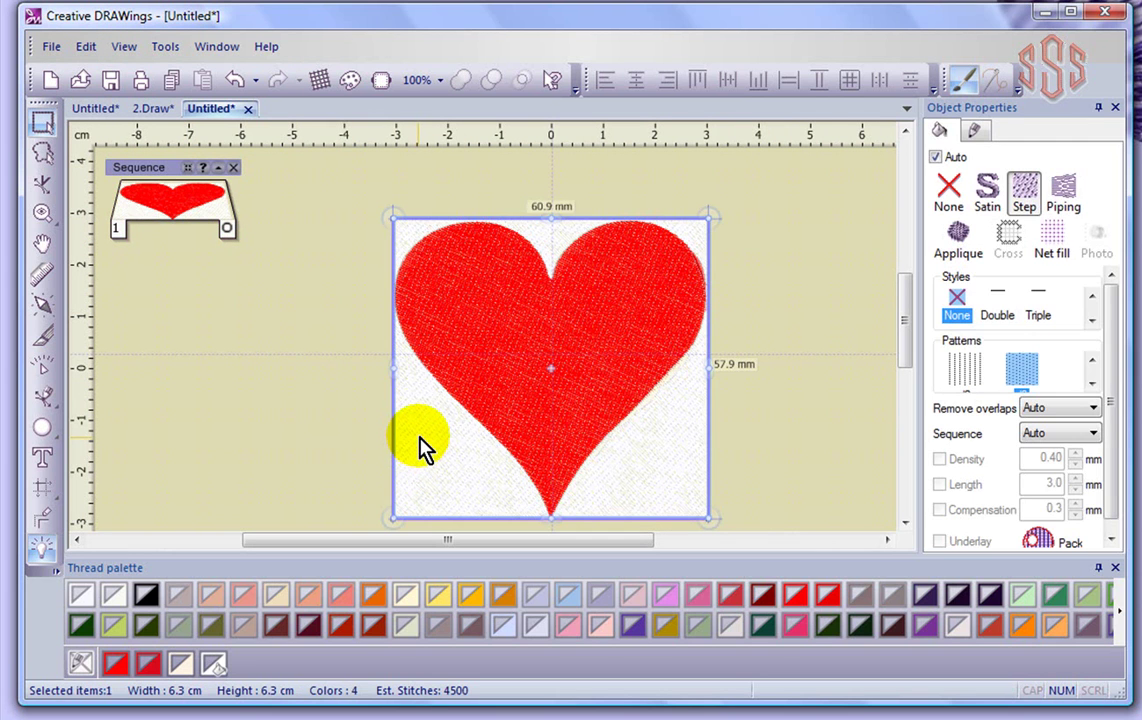
{"action": "key", "text": "Delete"}
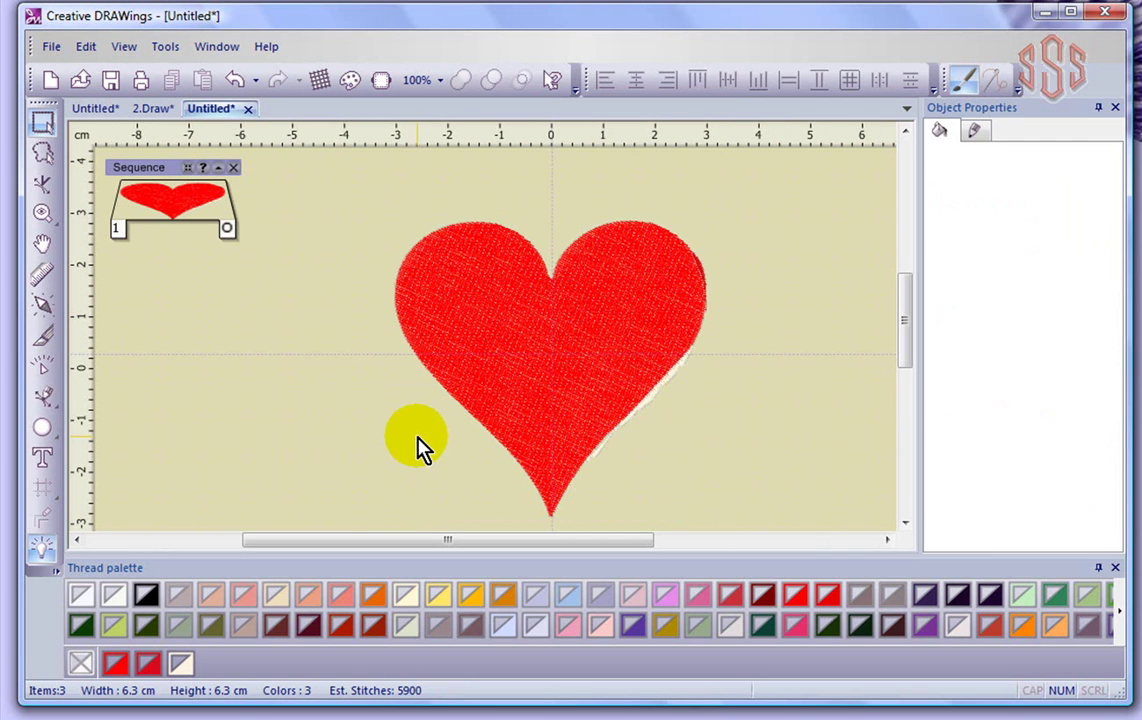
Show the backdrop image below the heart's embroidery.
{"action": "left_click", "coordinate": [121, 45]}
{"action": "mouse_move", "coordinate": [169, 197]}
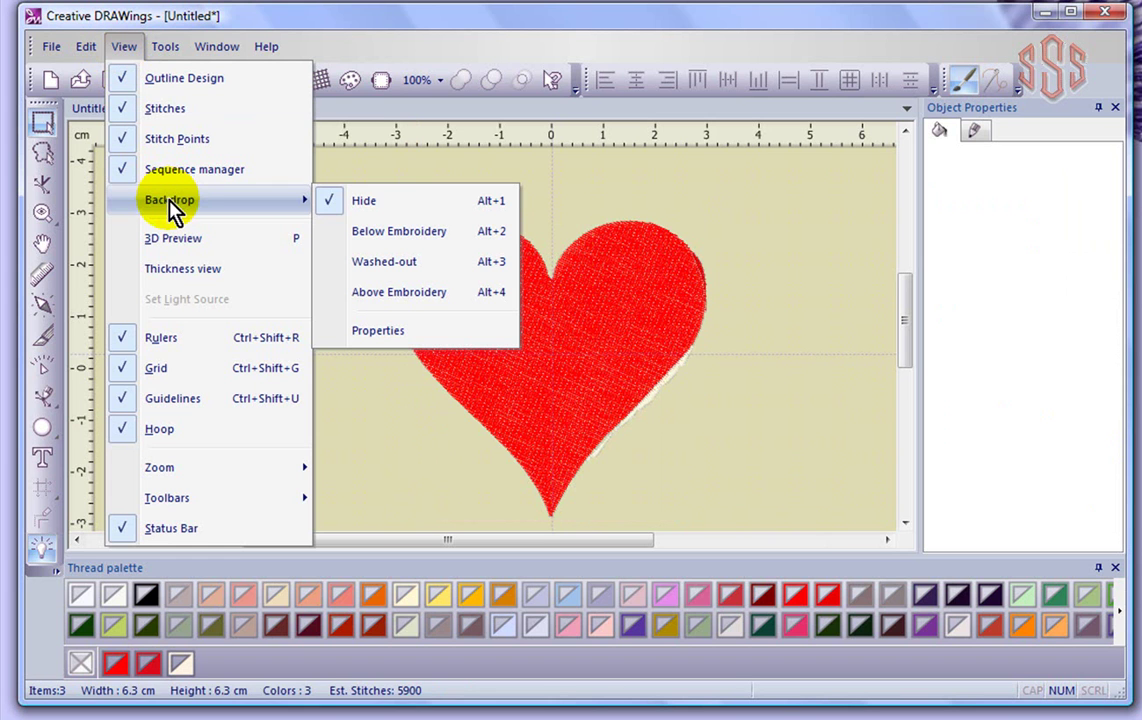
{"action": "left_click", "coordinate": [421, 243]}
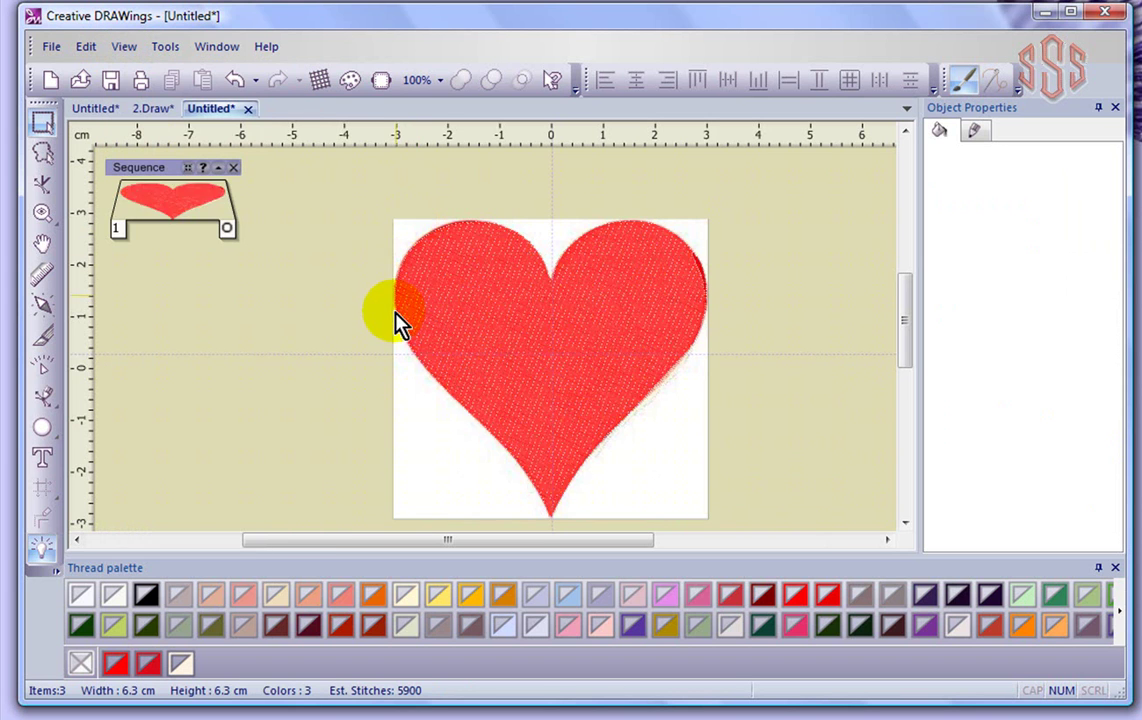
Set the heart's backdrop to Washed-out and compare it with the stitches along the heart's left edge.
{"action": "scroll", "coordinate": [398, 326], "scroll_direction": "up", "scroll_amount": 3}
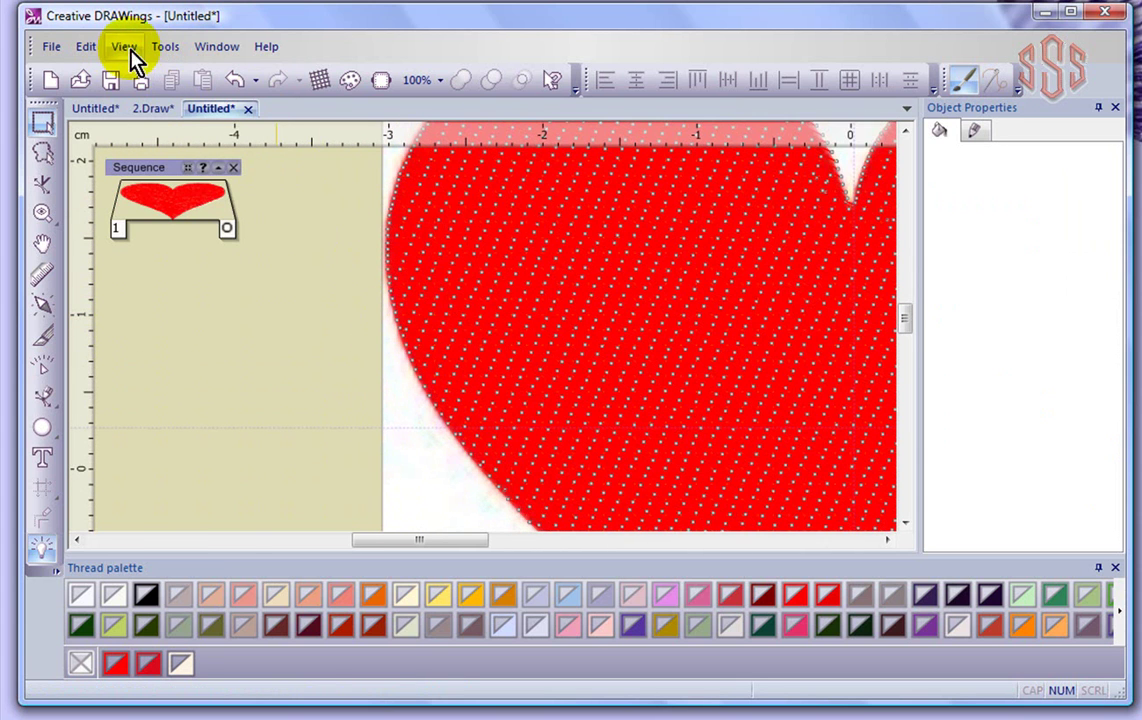
{"action": "left_click", "coordinate": [124, 47]}
{"action": "mouse_move", "coordinate": [180, 202]}
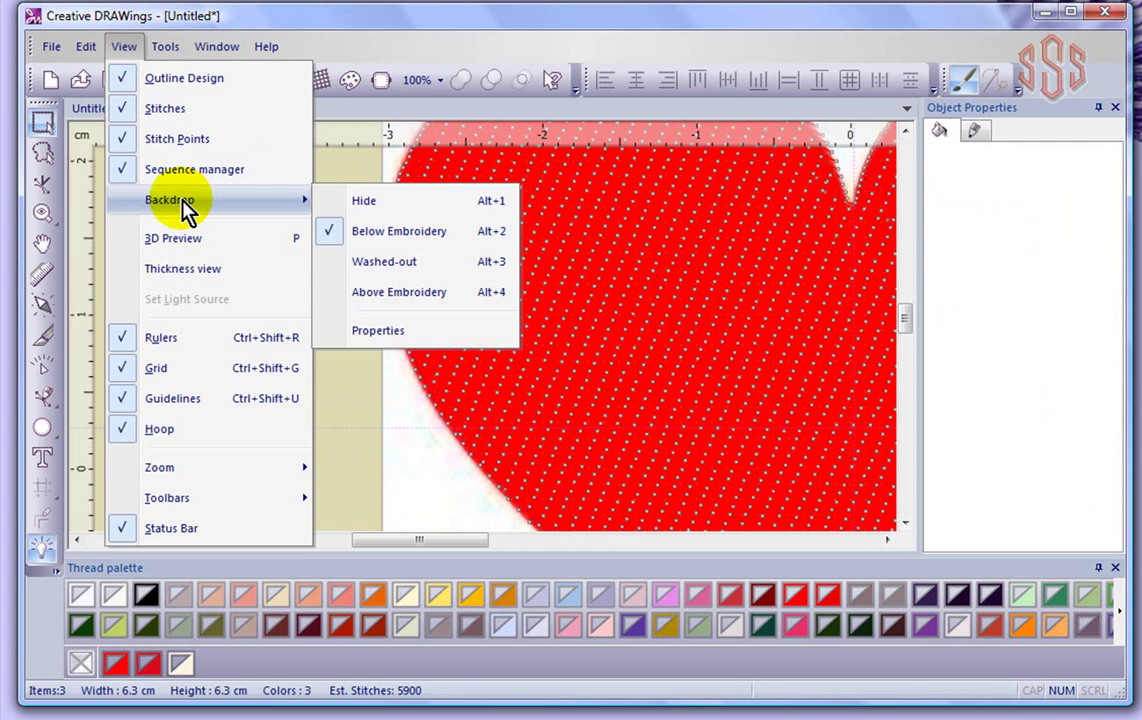
{"action": "left_click", "coordinate": [432, 263]}
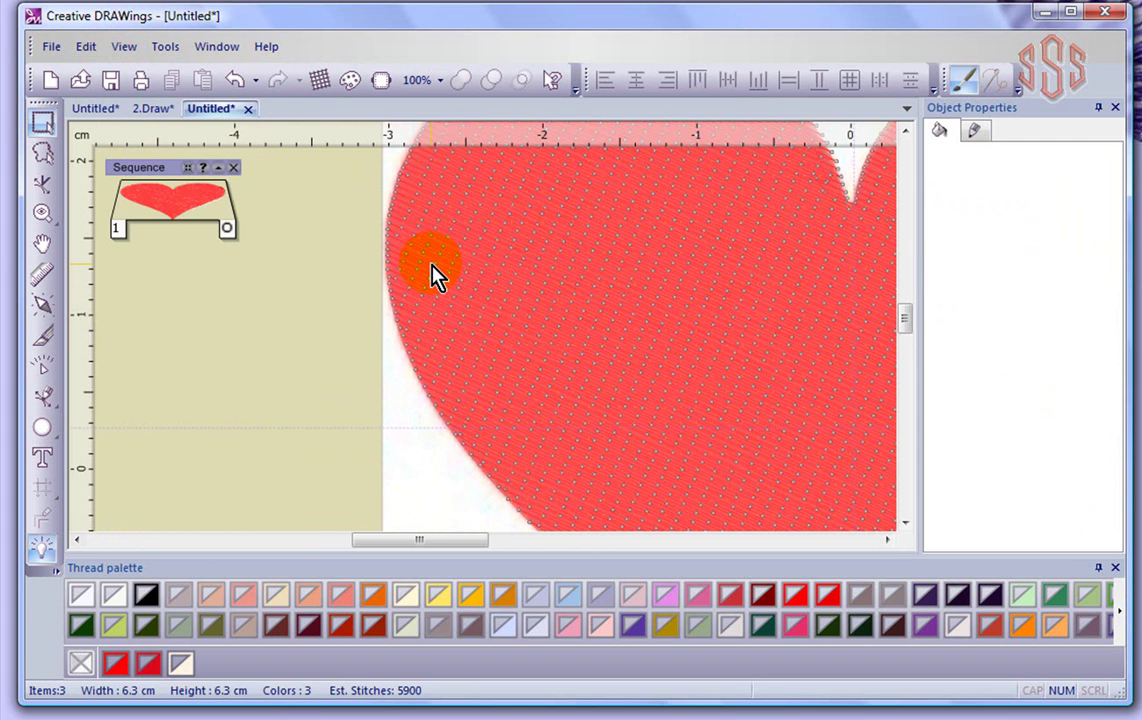
Set the heart's backdrop image to display above the embroidery.
{"action": "left_click", "coordinate": [123, 47]}
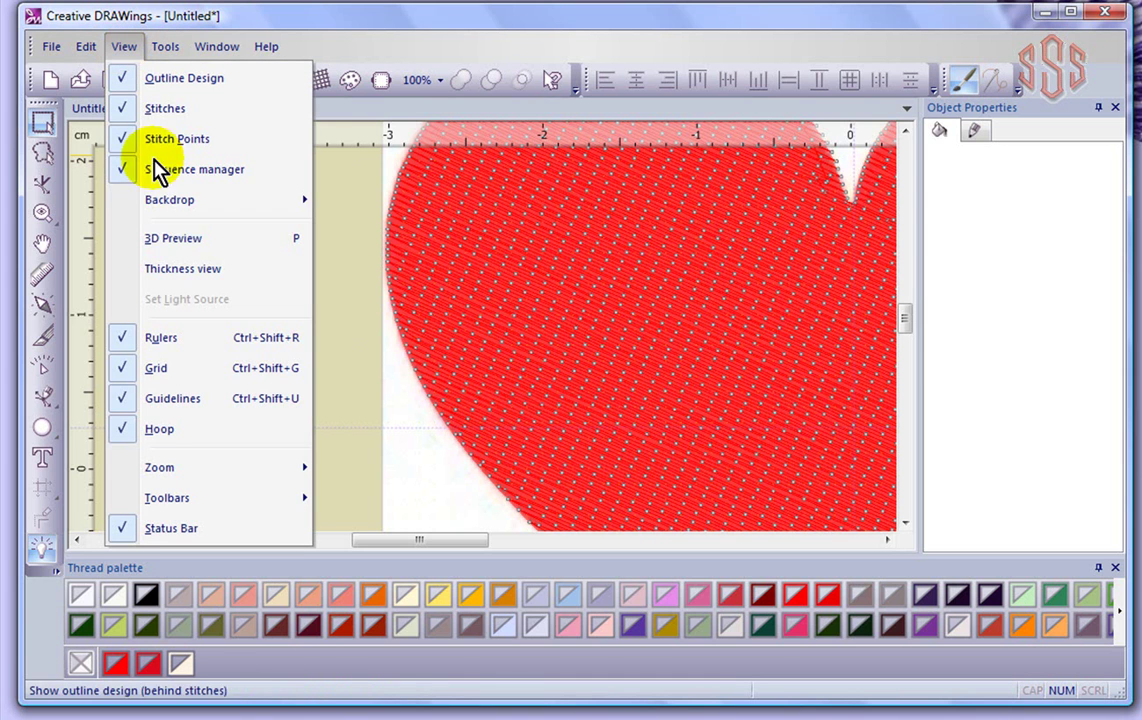
{"action": "mouse_move", "coordinate": [175, 203]}
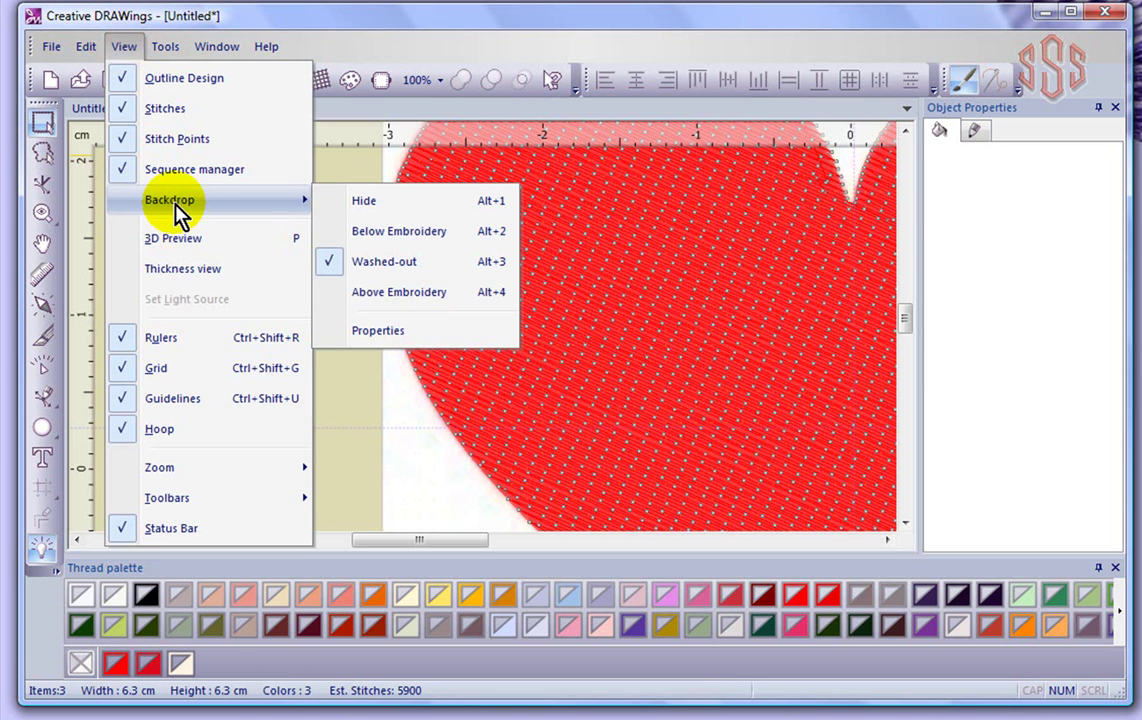
{"action": "left_click", "coordinate": [437, 305]}
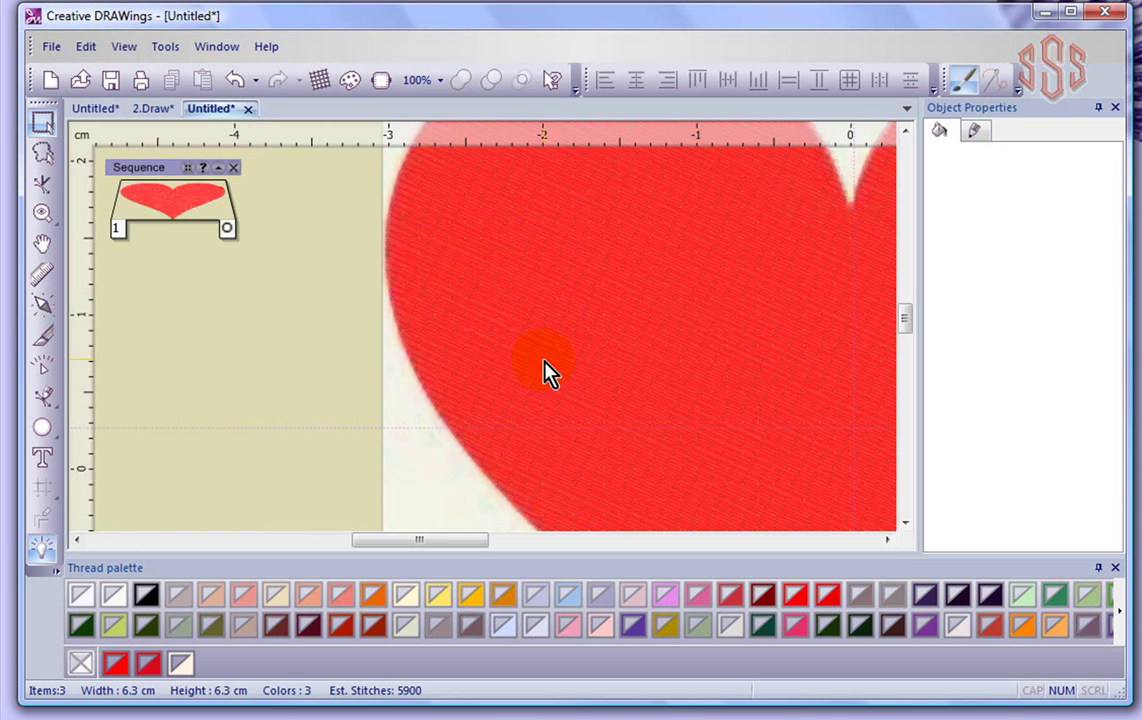
Look over the backdrop properties for rotation, scale and placement, and close them without changing anything.
{"action": "left_click", "coordinate": [124, 47]}
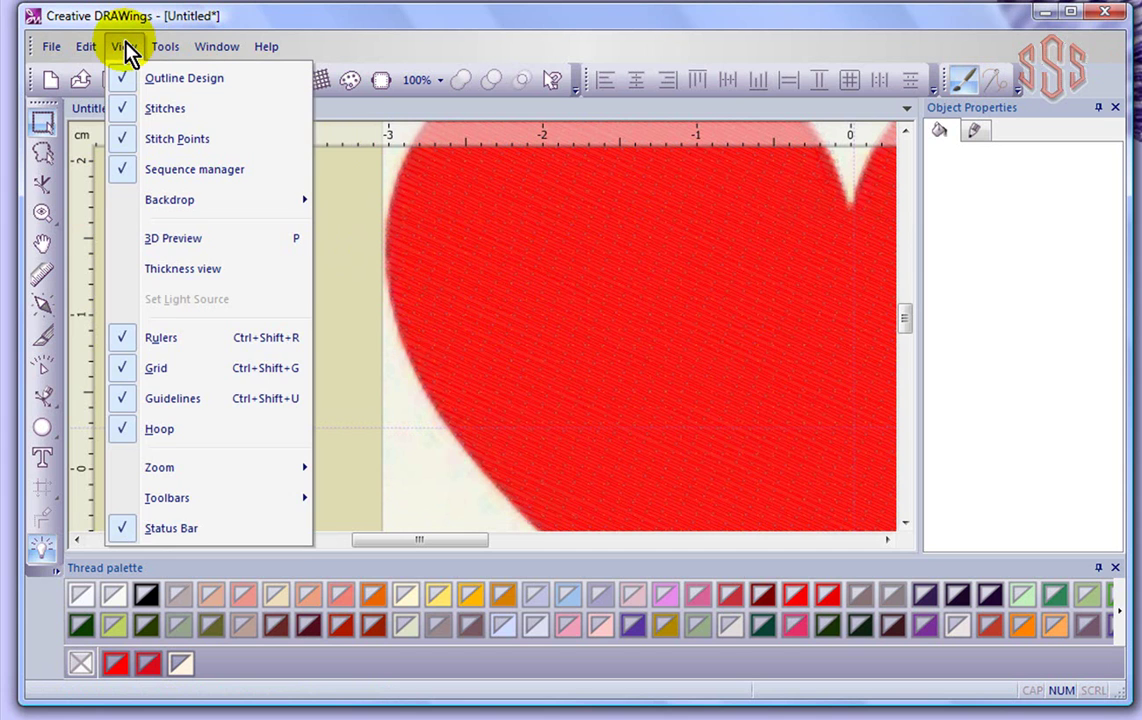
{"action": "mouse_move", "coordinate": [214, 203]}
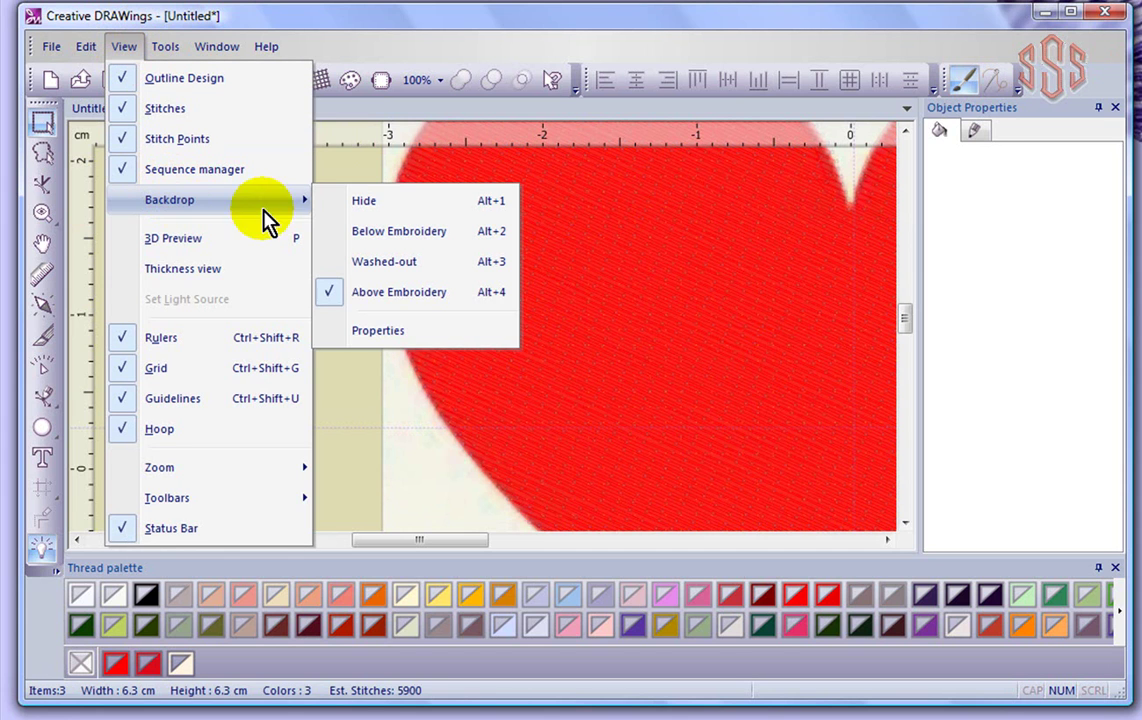
{"action": "left_click", "coordinate": [378, 334]}
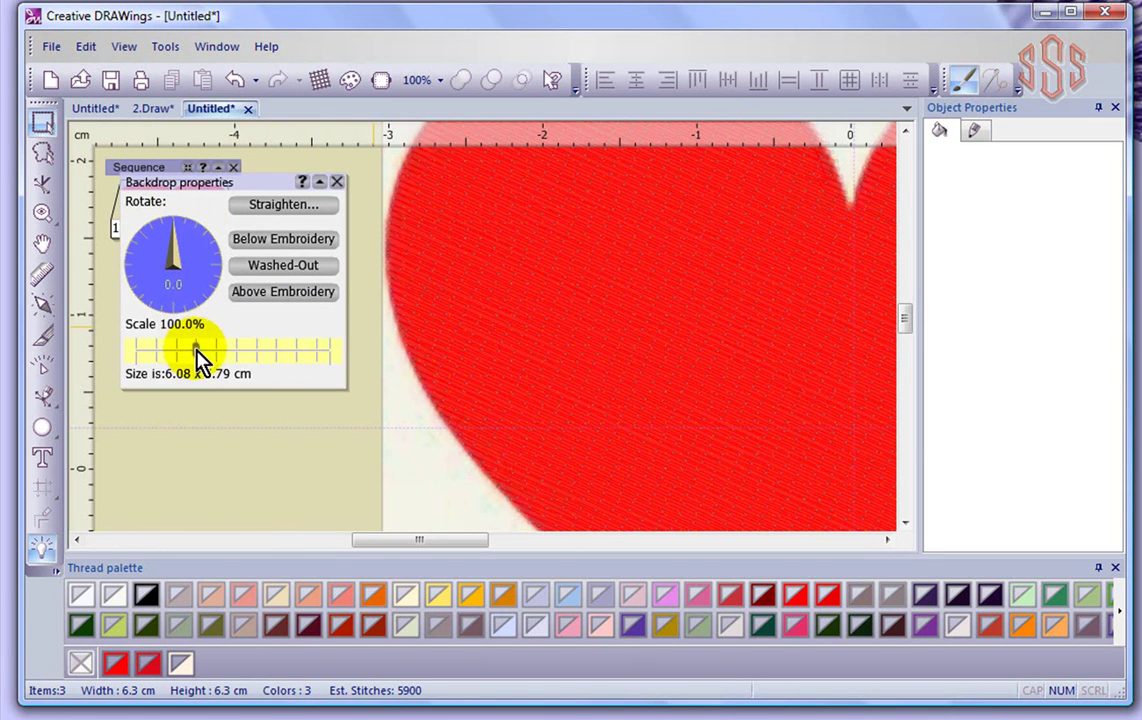
{"action": "left_click", "coordinate": [337, 183]}
Set the heart's backdrop image back to Below Embroidery.
{"action": "left_click", "coordinate": [123, 46]}
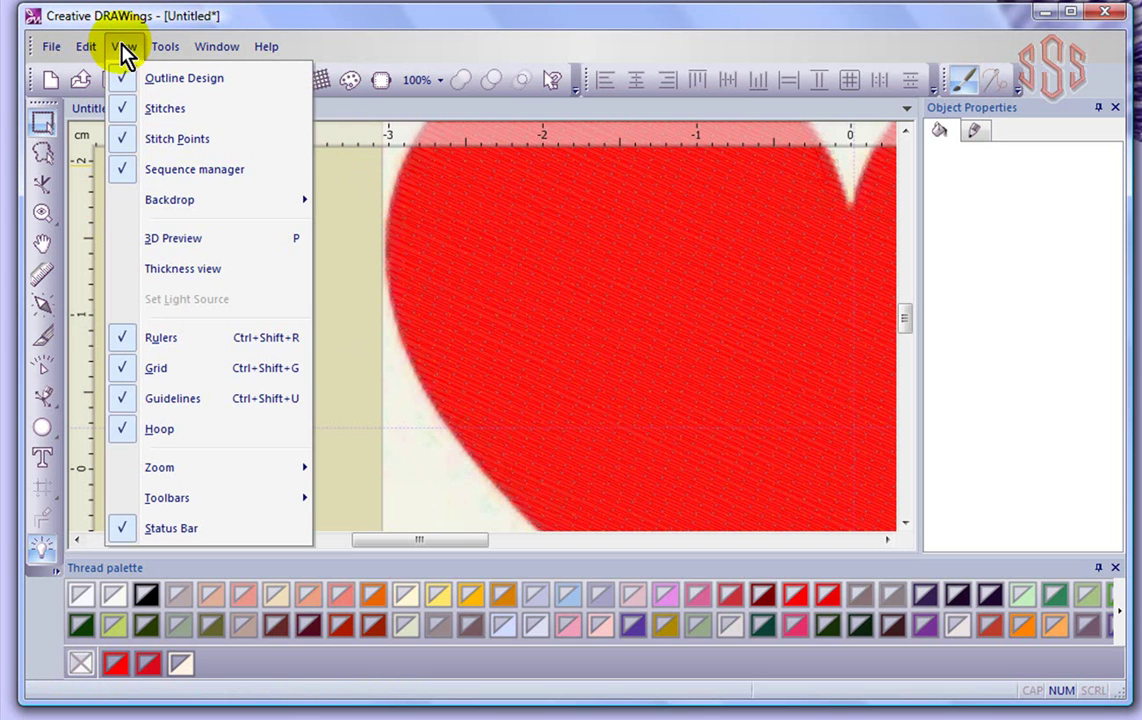
{"action": "mouse_move", "coordinate": [185, 202]}
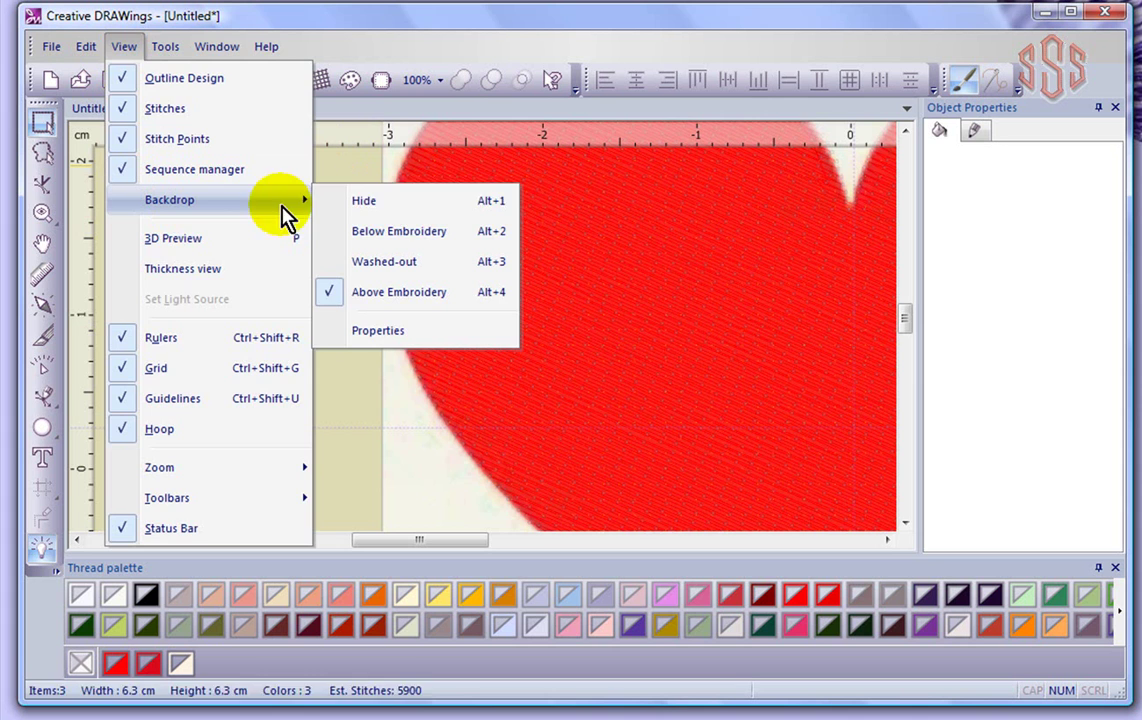
{"action": "left_click", "coordinate": [414, 233]}
Hide the backdrop image again and show the whole embroidered heart.
{"action": "left_click", "coordinate": [132, 48]}
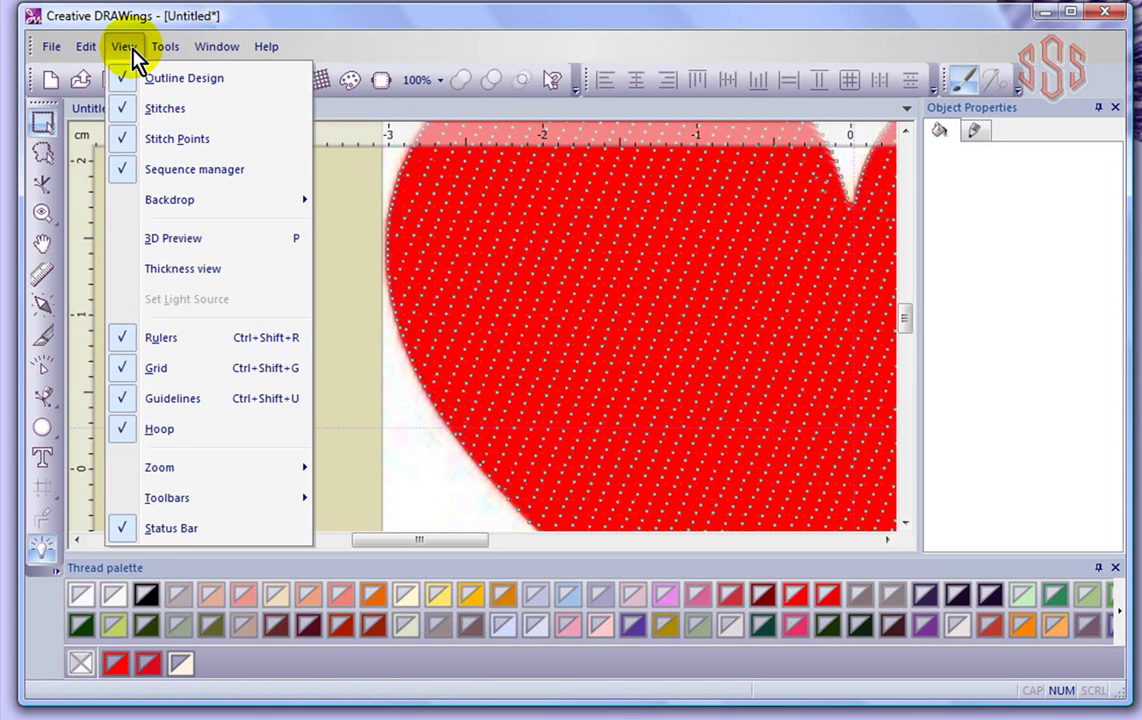
{"action": "mouse_move", "coordinate": [190, 214]}
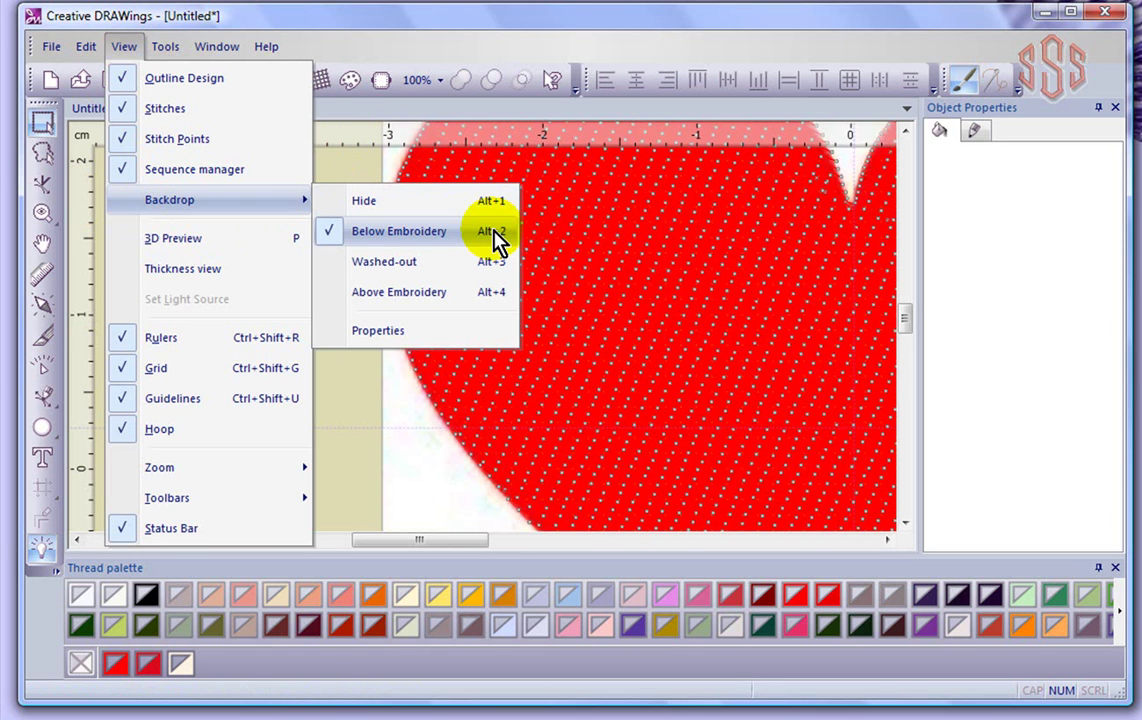
{"action": "left_click", "coordinate": [473, 294]}
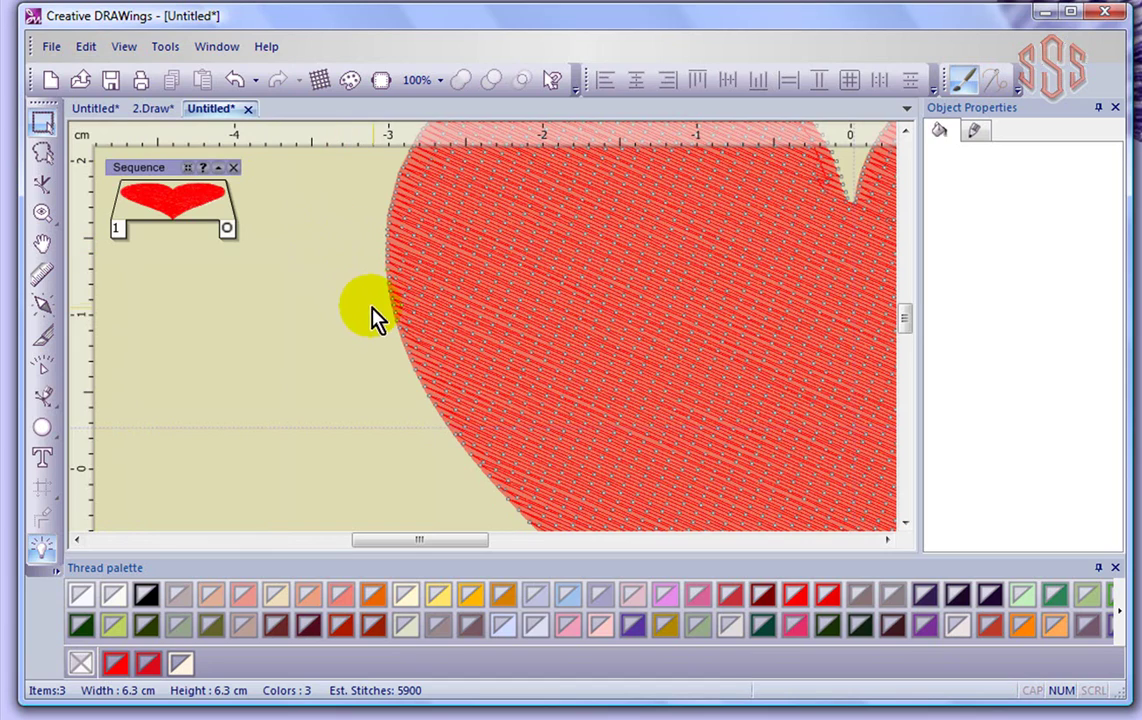
{"action": "scroll", "coordinate": [330, 255], "scroll_direction": "down", "scroll_amount": 3}
{"action": "scroll", "coordinate": [330, 255], "scroll_direction": "down", "scroll_amount": 2}
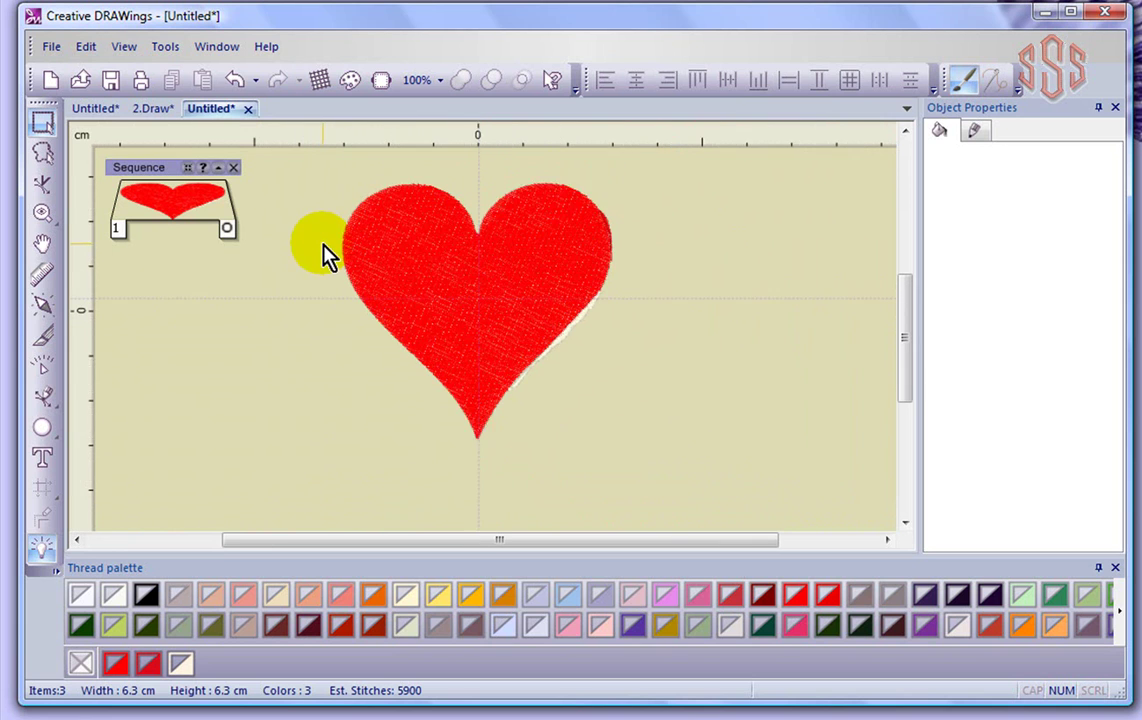